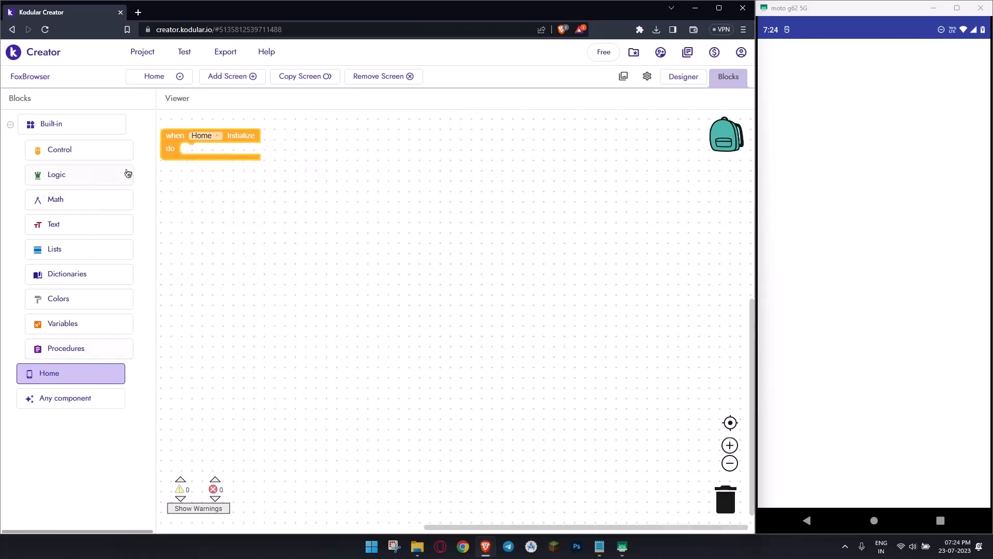
- Build a Home Initialize event that sets Home's Status Bar Color to white, and reposition the event block on the canvas
{"action": "type", "text": "Status"}
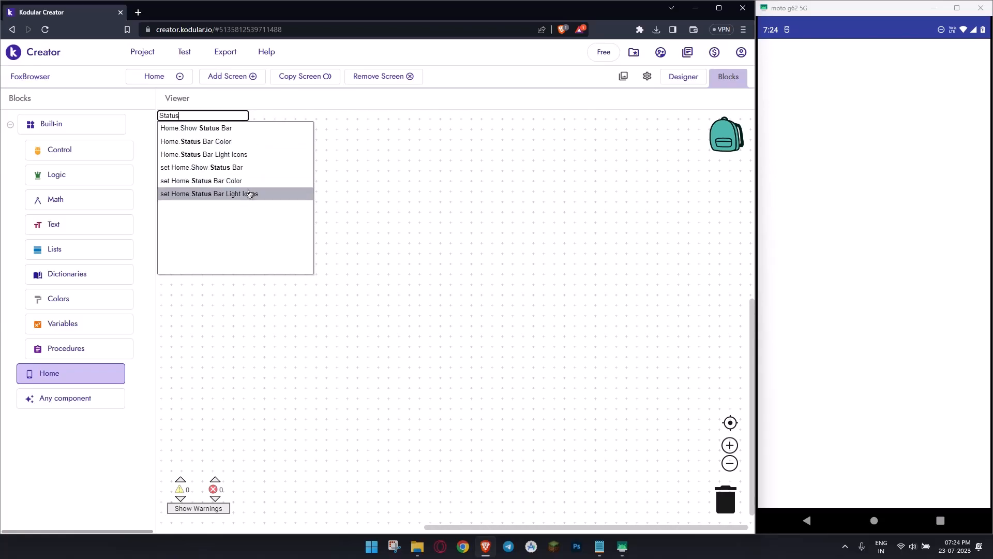
{"action": "left_click", "coordinate": [248, 182]}
{"action": "type", "text": "white"}
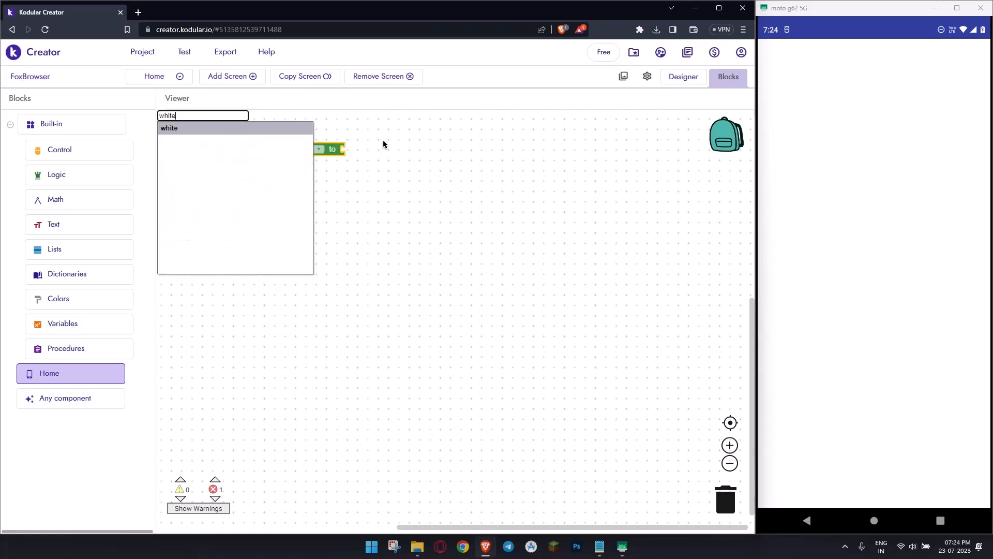
{"action": "key", "text": "Return"}
{"action": "left_click_drag", "start_coordinate": [251, 134], "coordinate": [316, 205]}
{"action": "left_click", "coordinate": [341, 314]}
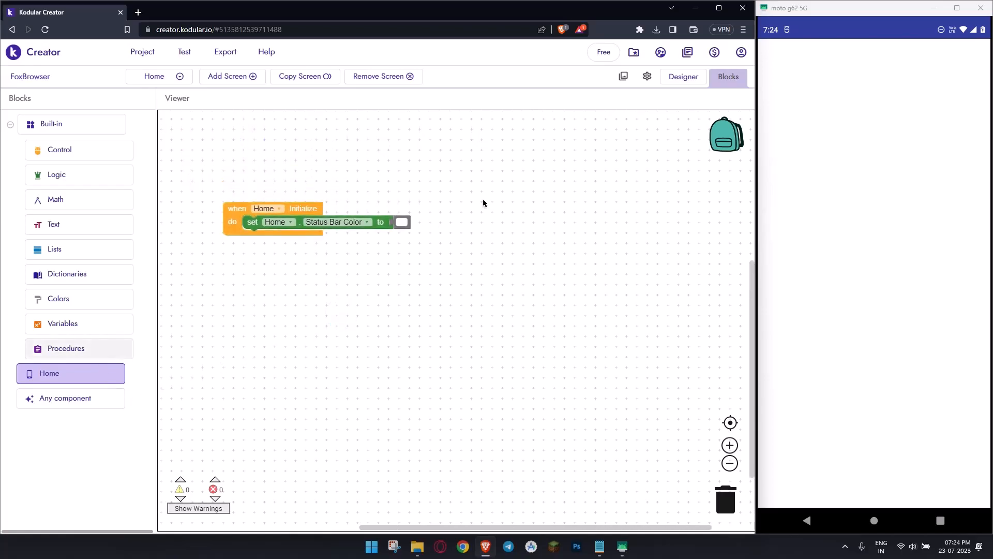
- Return to the Designer and refresh the app preview on the connected test phone
{"action": "left_click", "coordinate": [672, 78]}
{"action": "double_click", "coordinate": [70, 96]}
{"action": "key", "text": "BackSpace"}
{"action": "left_click", "coordinate": [140, 99]}
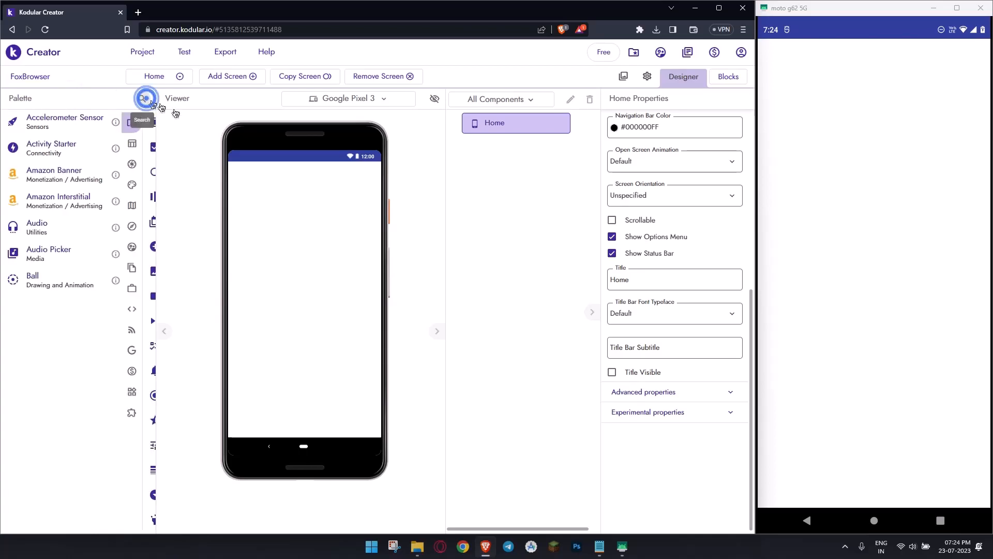
{"action": "left_click", "coordinate": [184, 51]}
{"action": "left_click", "coordinate": [206, 124]}
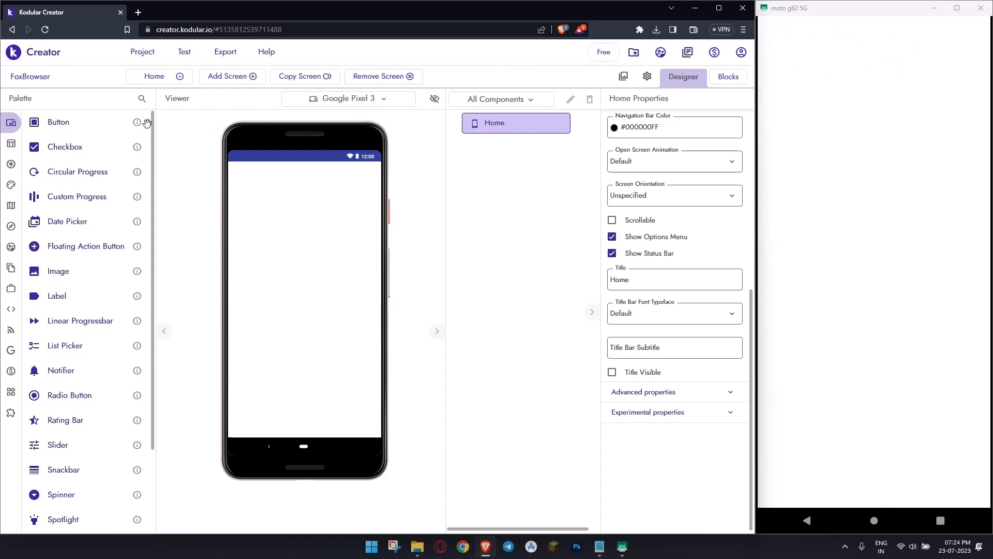
- Add a Horizontal Arrangement to the Home screen and make its width fill the parent
{"action": "left_click", "coordinate": [141, 99]}
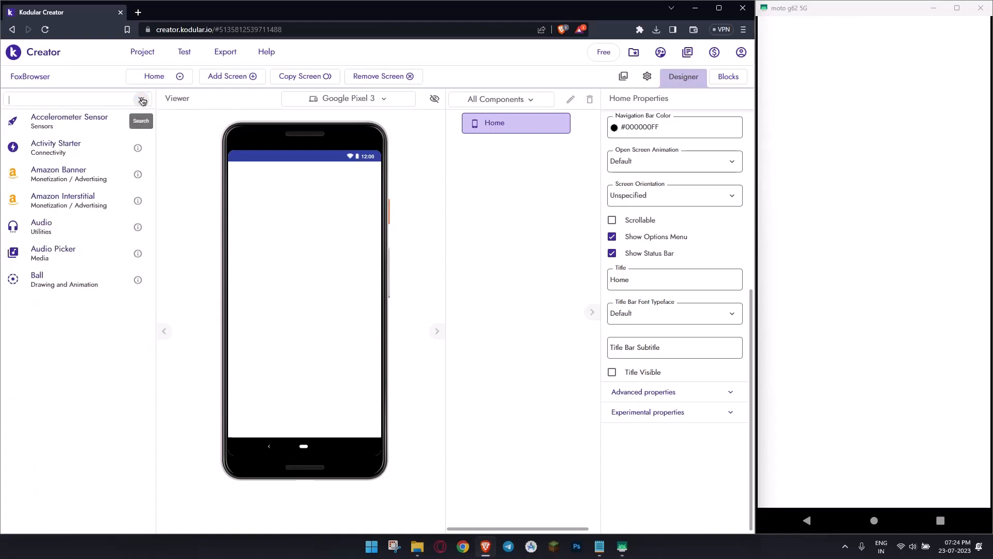
{"action": "type", "text": "Hori"}
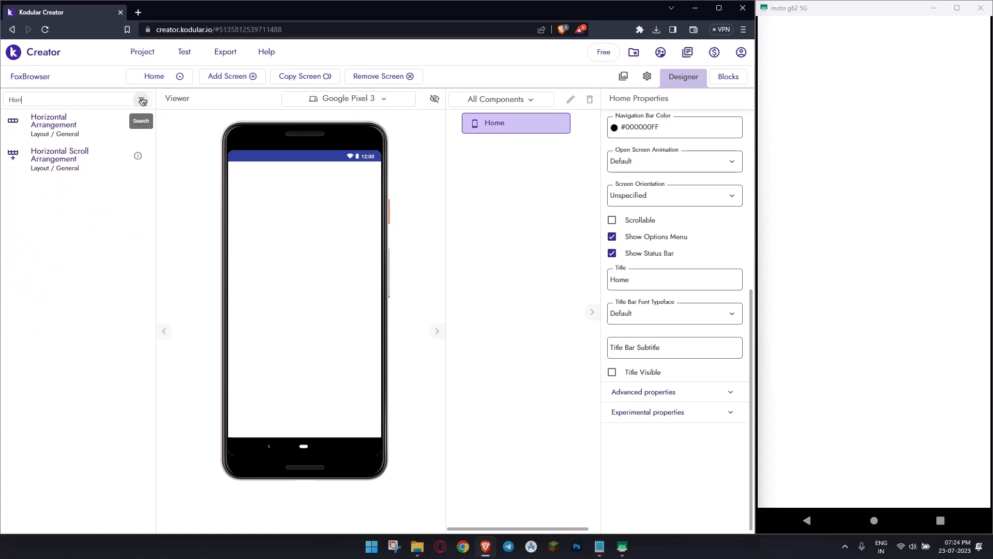
{"action": "left_click_drag", "start_coordinate": [91, 122], "coordinate": [311, 222]}
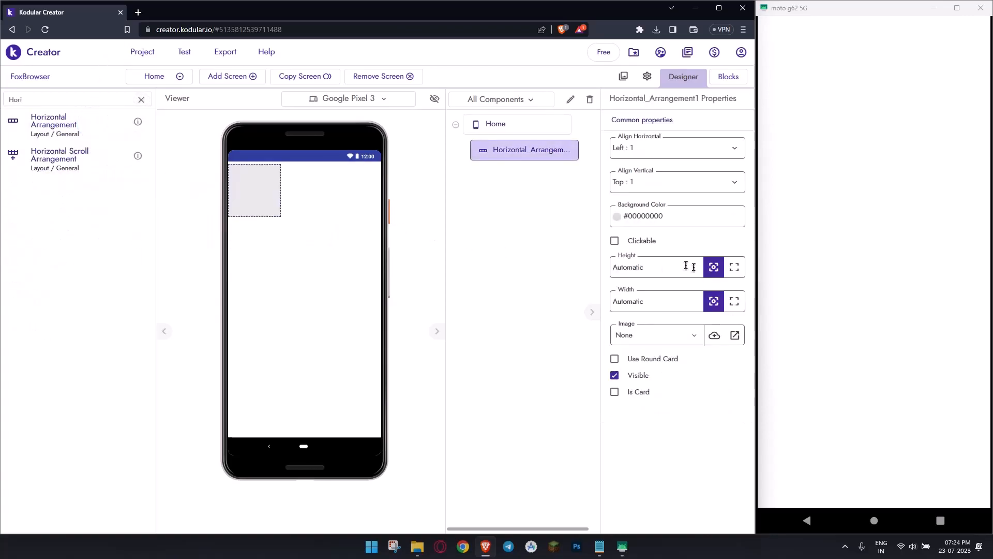
{"action": "left_click", "coordinate": [734, 301]}
- Rename the horizontal arrangement to Header
{"action": "left_click", "coordinate": [570, 98]}
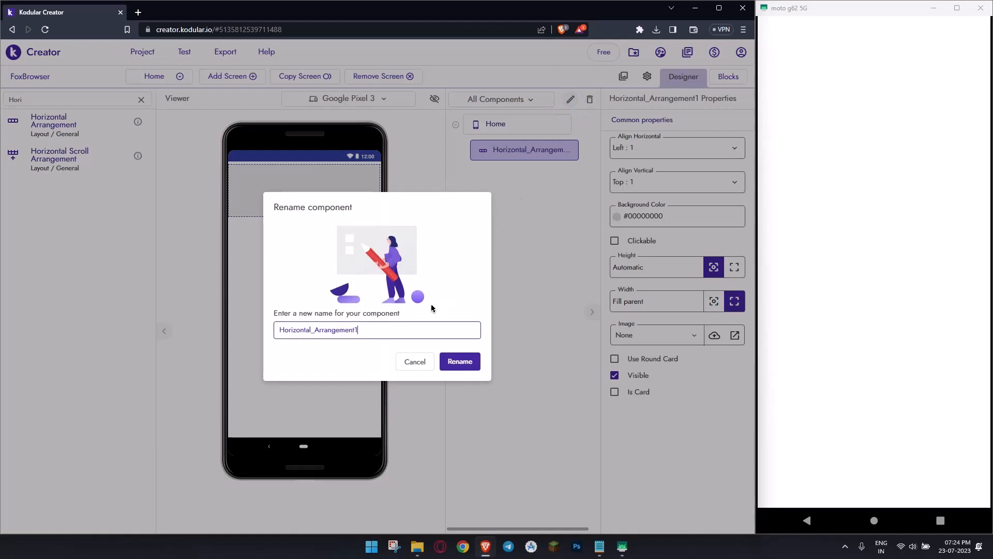
{"action": "type", "text": "Header"}
{"action": "key", "text": "Return"}
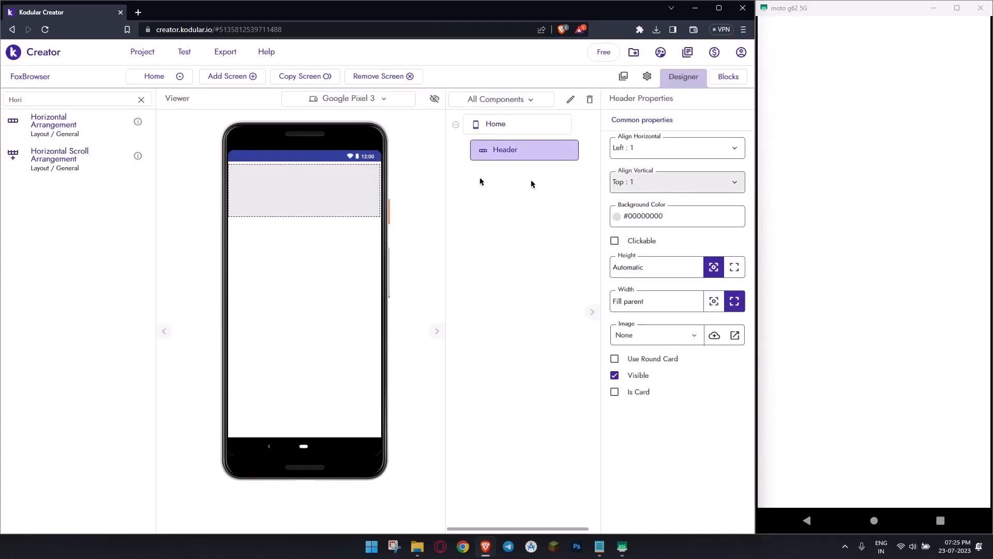
- Add a Card View inside the Header arrangement and make its width fill the parent
{"action": "key", "text": "ctrl+a"}
{"action": "key", "text": "BackSpace"}
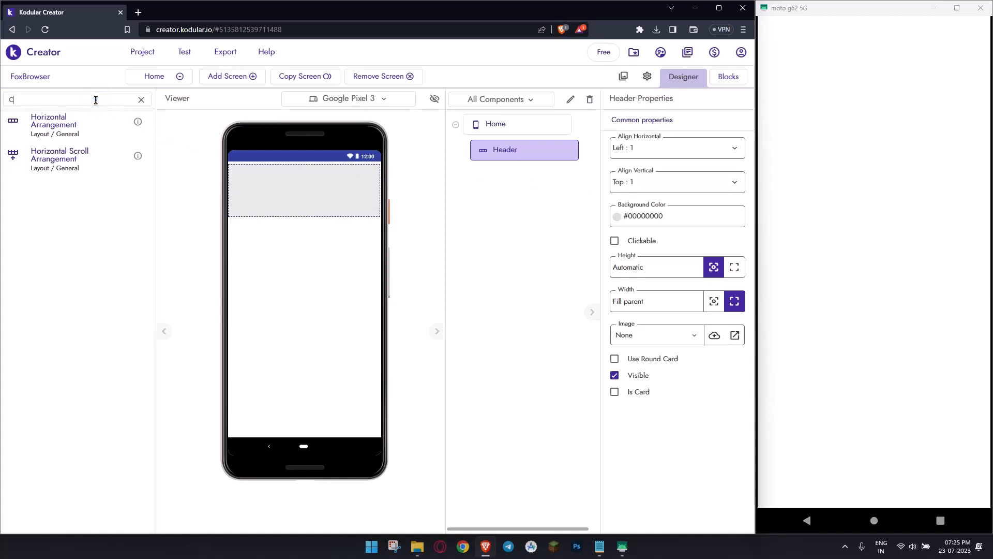
{"action": "type", "text": "Card"}
{"action": "left_click_drag", "start_coordinate": [87, 150], "coordinate": [230, 188]}
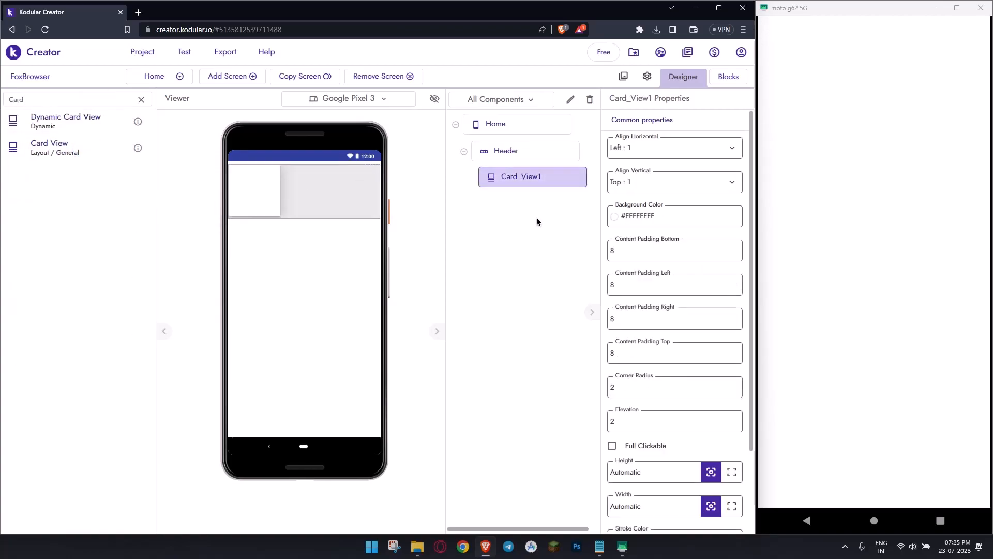
{"action": "left_click", "coordinate": [731, 506]}
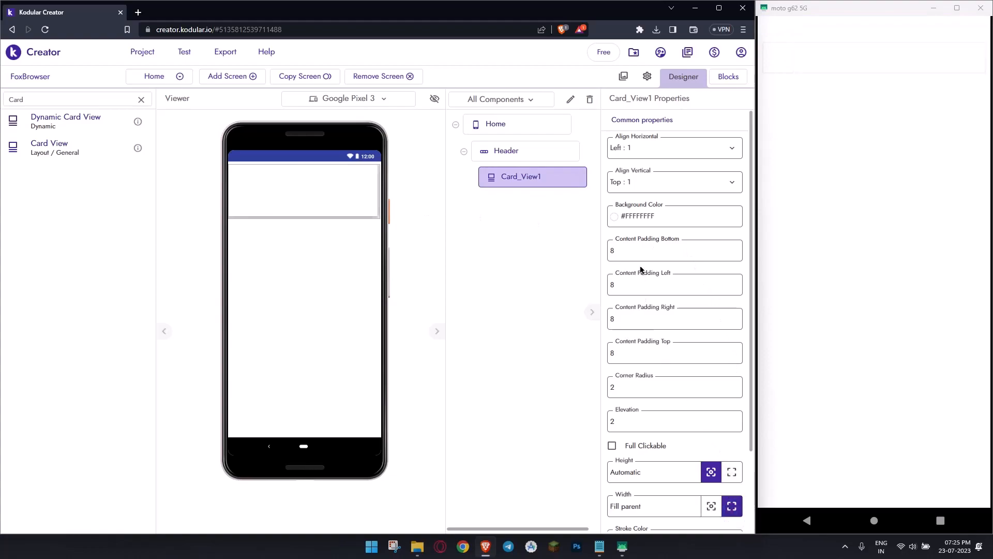
- Try heights of 8% and 10% for the card view in the Header
{"action": "left_click", "coordinate": [645, 471]}
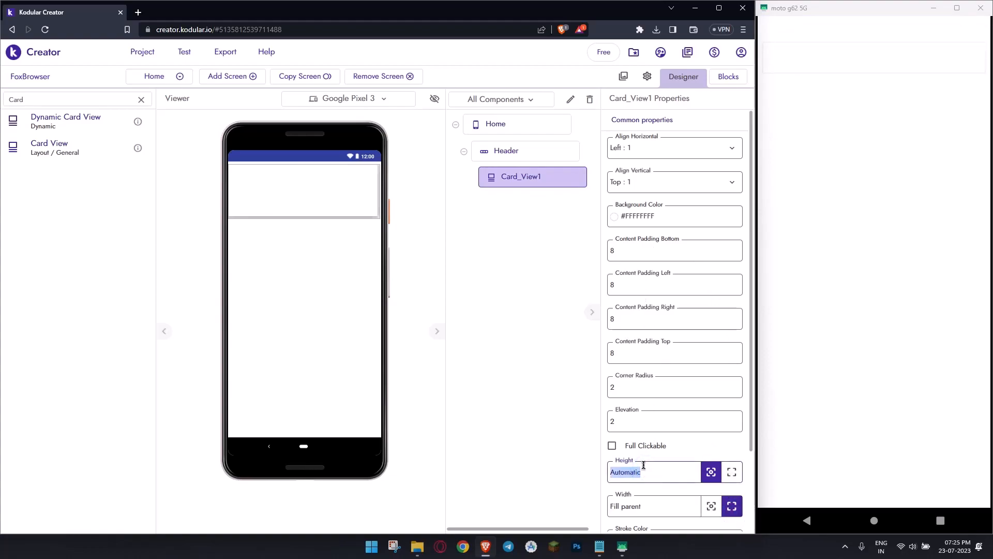
{"action": "type", "text": "8%"}
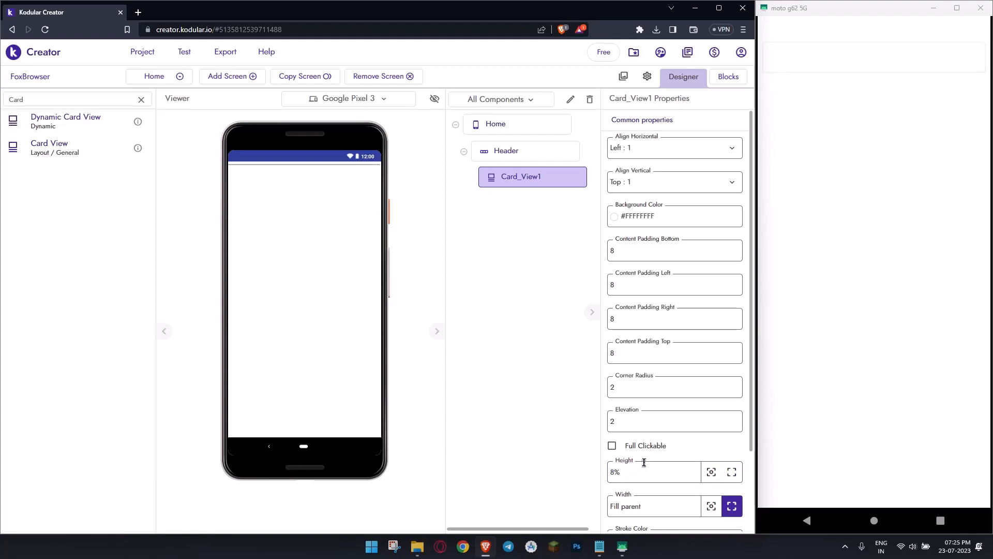
{"action": "left_click", "coordinate": [646, 463]}
{"action": "type", "text": "10%"}
- Set the Header's height to 10% and the height of the card view inside it to 9%
{"action": "left_click", "coordinate": [522, 151]}
{"action": "left_click", "coordinate": [651, 263]}
{"action": "type", "text": "10%"}
{"action": "left_click", "coordinate": [528, 175]}
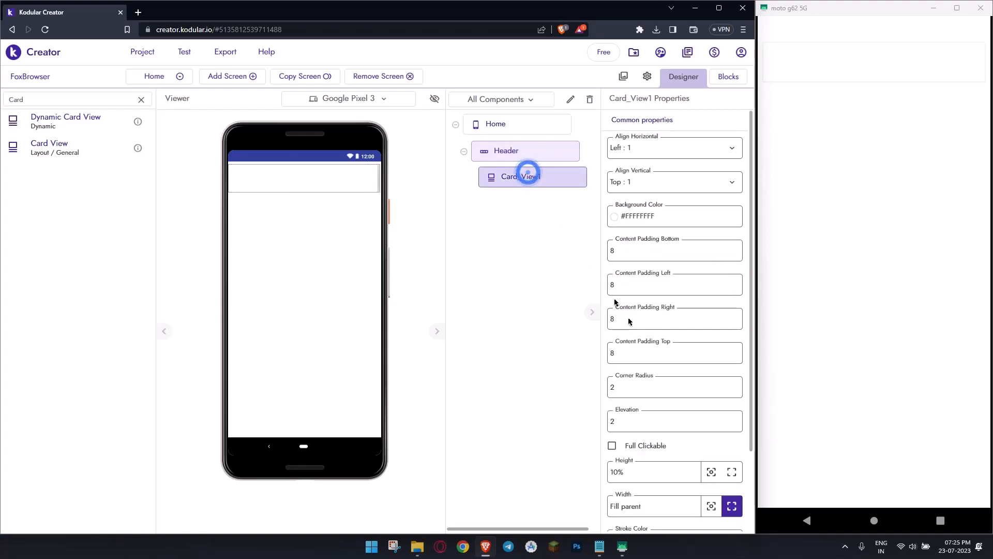
{"action": "left_click", "coordinate": [661, 467]}
{"action": "type", "text": "9%"}
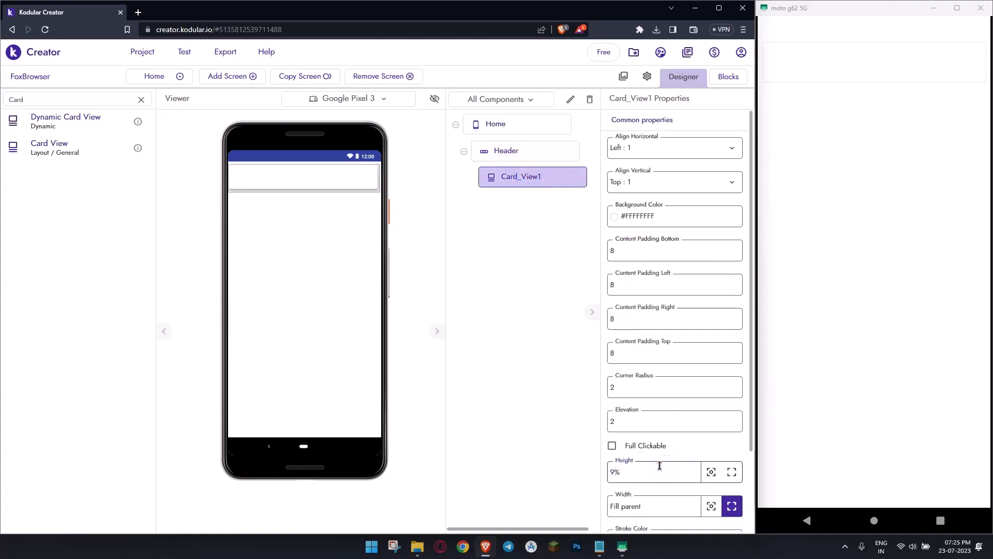
- Center the Header's contents both vertically and horizontally
{"action": "left_click", "coordinate": [558, 150]}
{"action": "left_click", "coordinate": [632, 177]}
{"action": "left_click", "coordinate": [654, 224]}
{"action": "left_click", "coordinate": [654, 156]}
{"action": "left_click", "coordinate": [658, 192]}
- Set the card view's bottom, left, right and top content padding to 0
{"action": "left_click", "coordinate": [572, 178]}
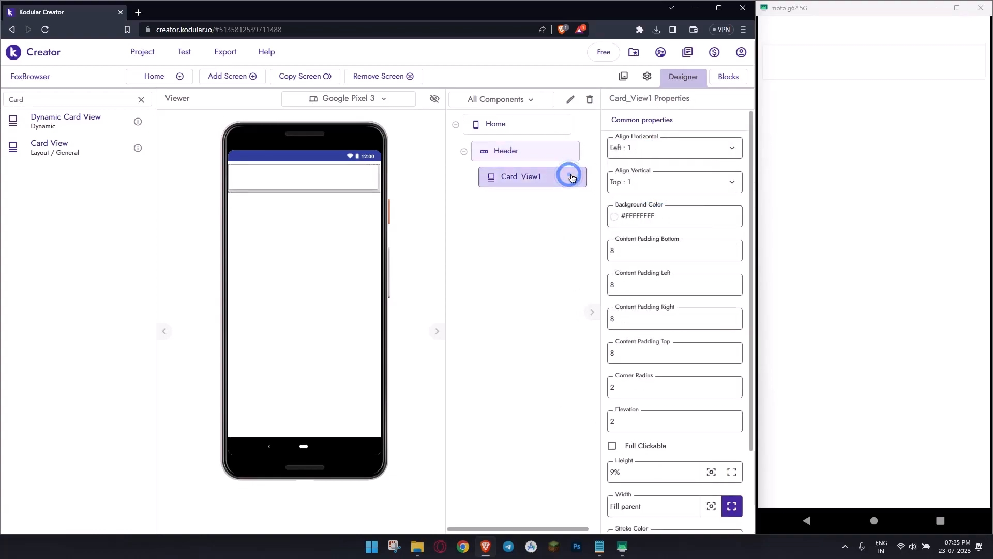
{"action": "scroll", "coordinate": [691, 308], "scroll_direction": "down", "scroll_amount": 1}
{"action": "left_click", "coordinate": [633, 201]}
{"action": "type", "text": "0"}
{"action": "left_click", "coordinate": [643, 226]}
{"action": "type", "text": "0"}
{"action": "left_click", "coordinate": [636, 261]}
{"action": "type", "text": "0"}
{"action": "left_click", "coordinate": [635, 301]}
{"action": "type", "text": "0"}
- Set the card view's corner radius to 100
{"action": "left_click", "coordinate": [634, 335]}
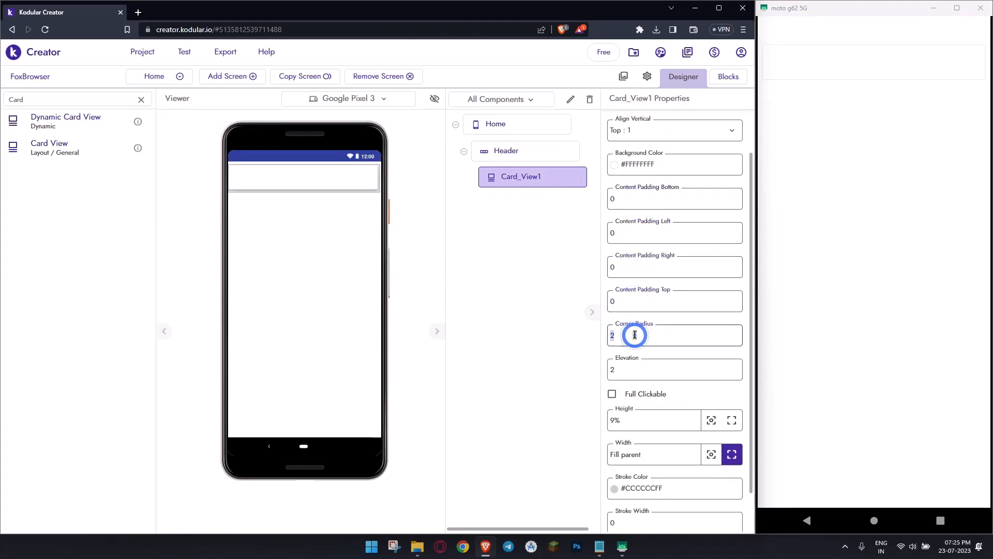
{"action": "type", "text": "100"}
{"action": "key", "text": "Return"}
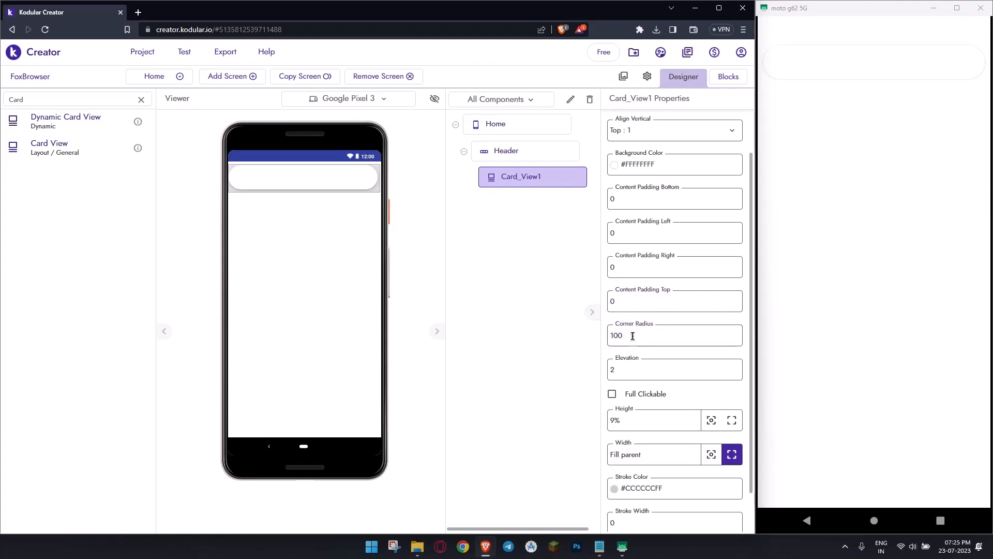
- Duplicate the rounded card view within the Header
{"action": "right_click", "coordinate": [364, 181]}
{"action": "left_click", "coordinate": [404, 289]}
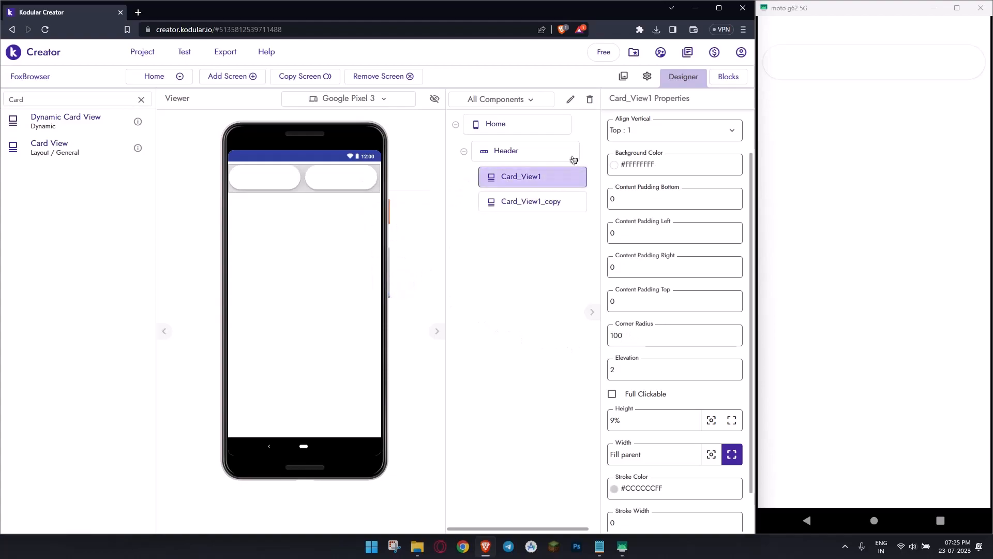
{"action": "left_click", "coordinate": [284, 184]}
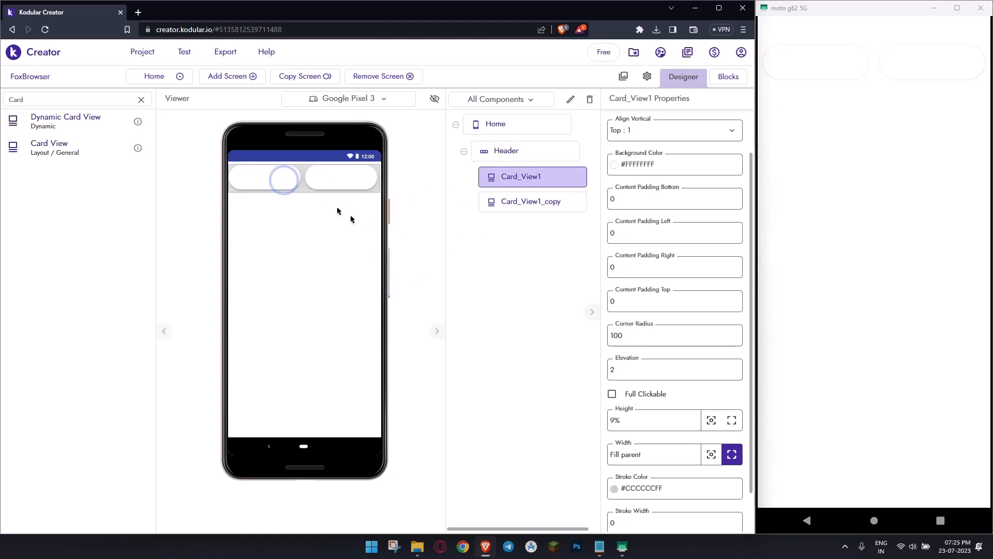
- Adjust the duplicated card view's width, trying 8% and 15% before settling on 20%
{"action": "left_click", "coordinate": [360, 175]}
{"action": "triple_click", "coordinate": [656, 456]}
{"action": "type", "text": "8%"}
{"action": "key", "text": "Return"}
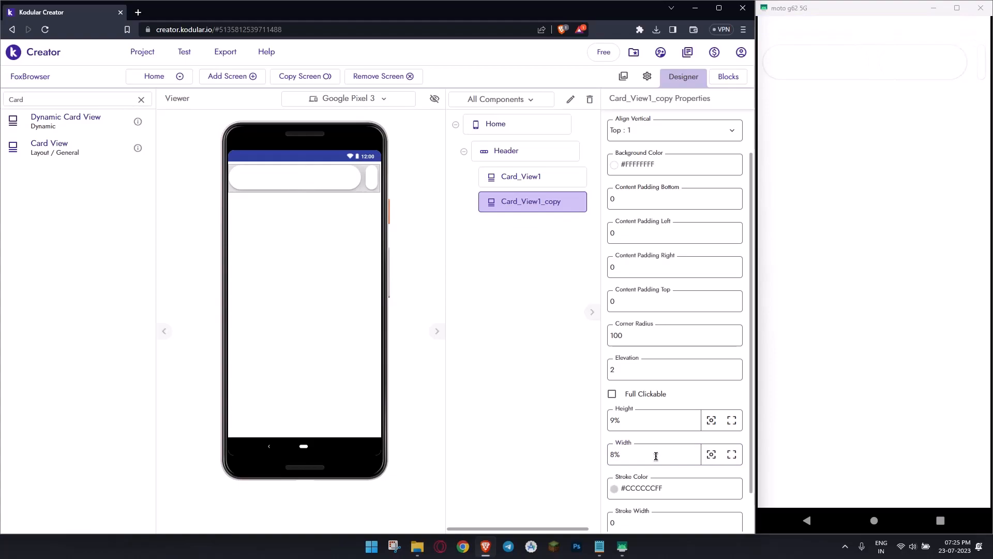
{"action": "triple_click", "coordinate": [656, 455]}
{"action": "type", "text": "15%"}
{"action": "key", "text": "Return"}
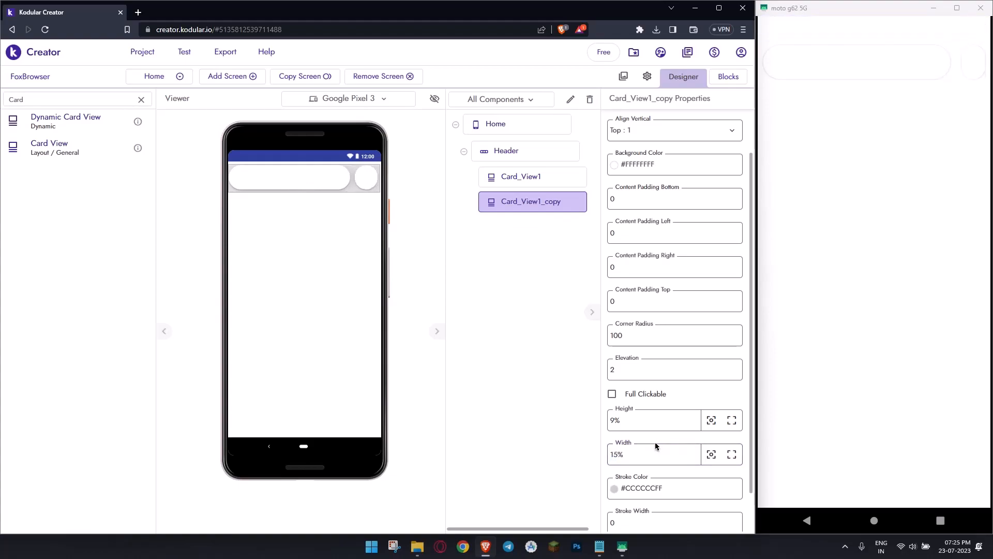
{"action": "triple_click", "coordinate": [655, 445]}
{"action": "type", "text": "20%"}
{"action": "key", "text": "Return"}
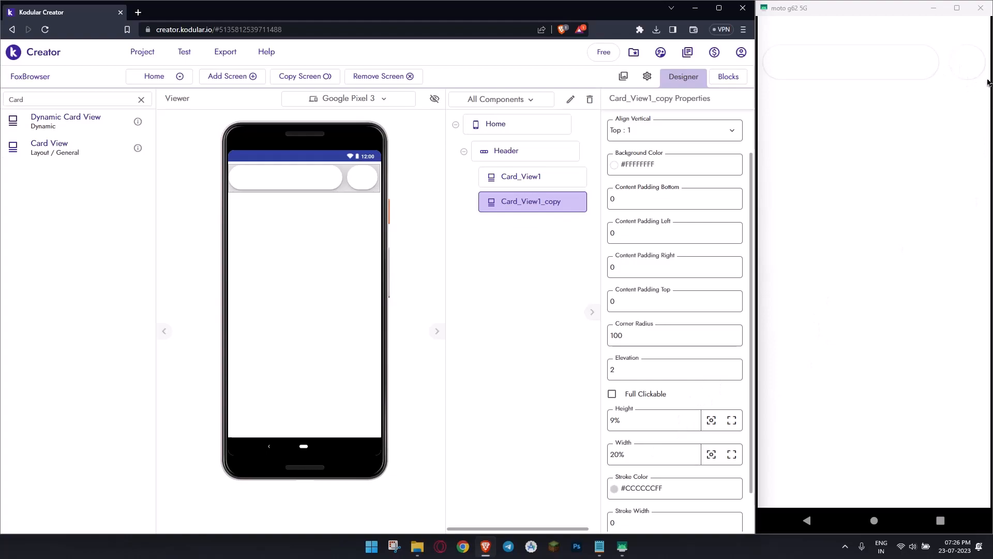
{"action": "left_click_drag", "start_coordinate": [755, 219], "coordinate": [756, 212]}
{"action": "left_click", "coordinate": [373, 191]}
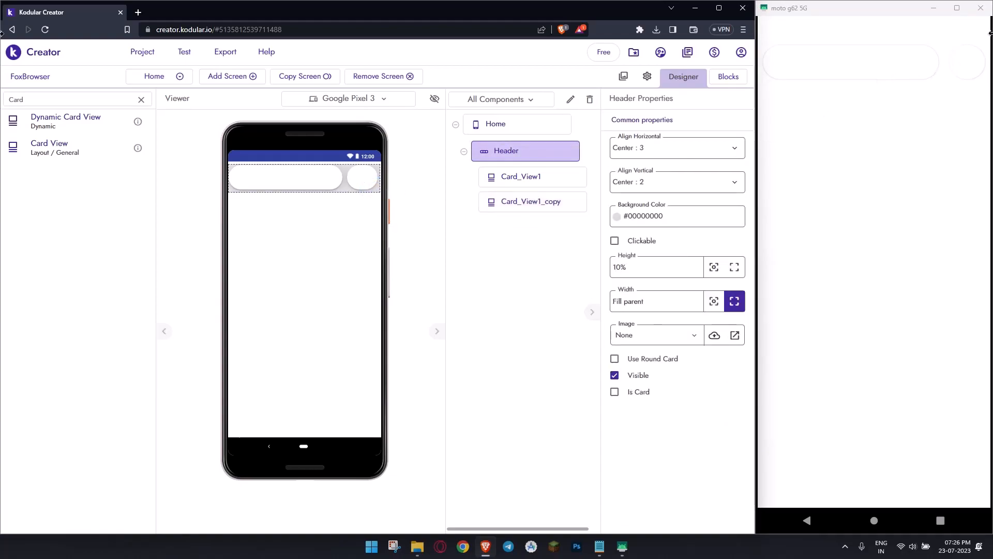
- Rename the duplicated card view to Search_Button
{"action": "left_click", "coordinate": [374, 179]}
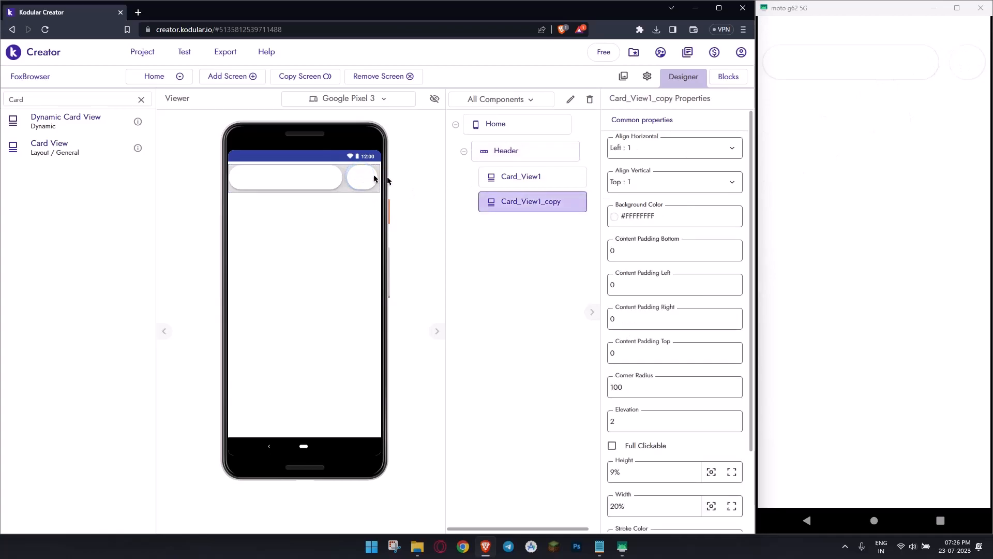
{"action": "scroll", "coordinate": [671, 288], "scroll_direction": "down", "scroll_amount": 2}
{"action": "scroll", "coordinate": [662, 249], "scroll_direction": "up", "scroll_amount": 2}
{"action": "left_click", "coordinate": [570, 99]}
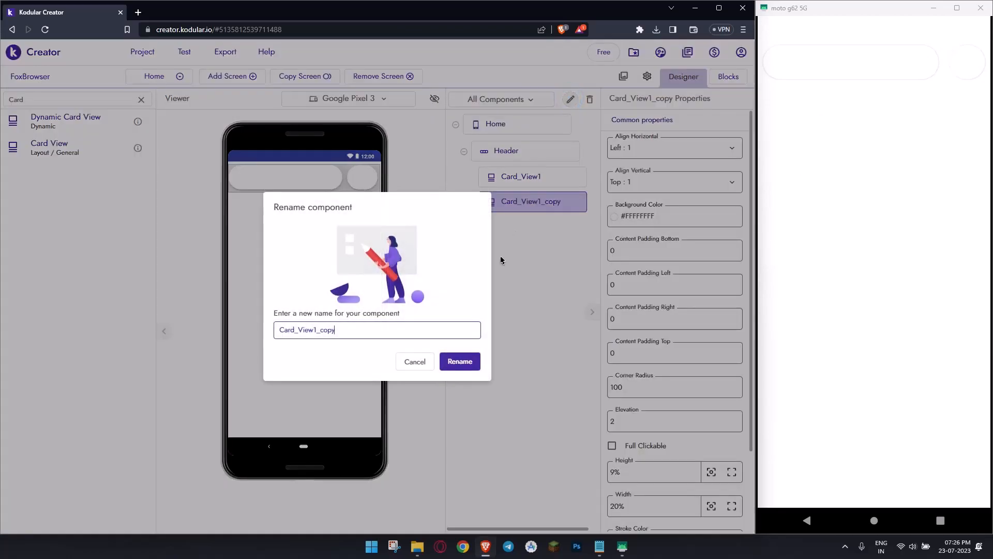
{"action": "type", "text": "Search Button"}
{"action": "key", "text": "Return"}
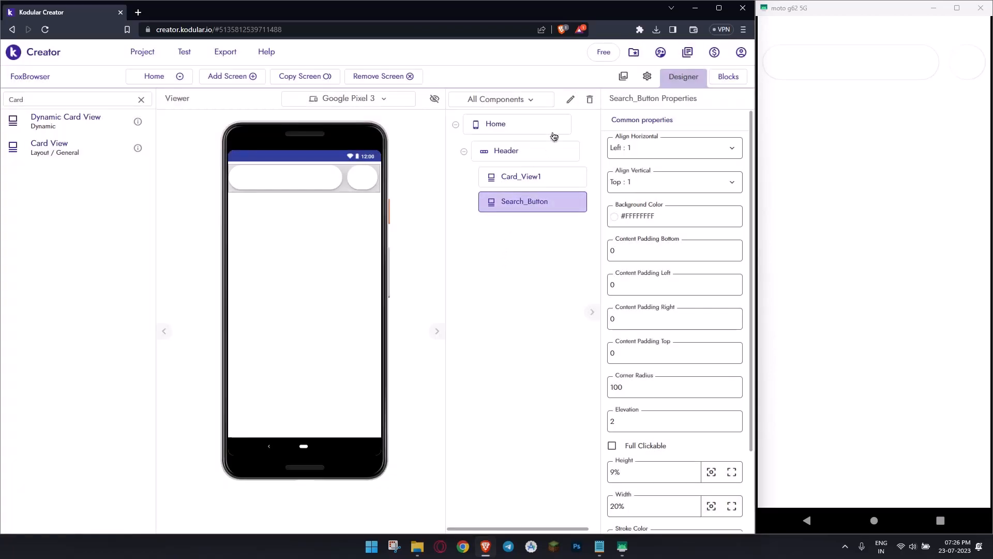
- Set the Search_Button card's background to the orange project color #FF8200FF
{"action": "left_click", "coordinate": [554, 179]}
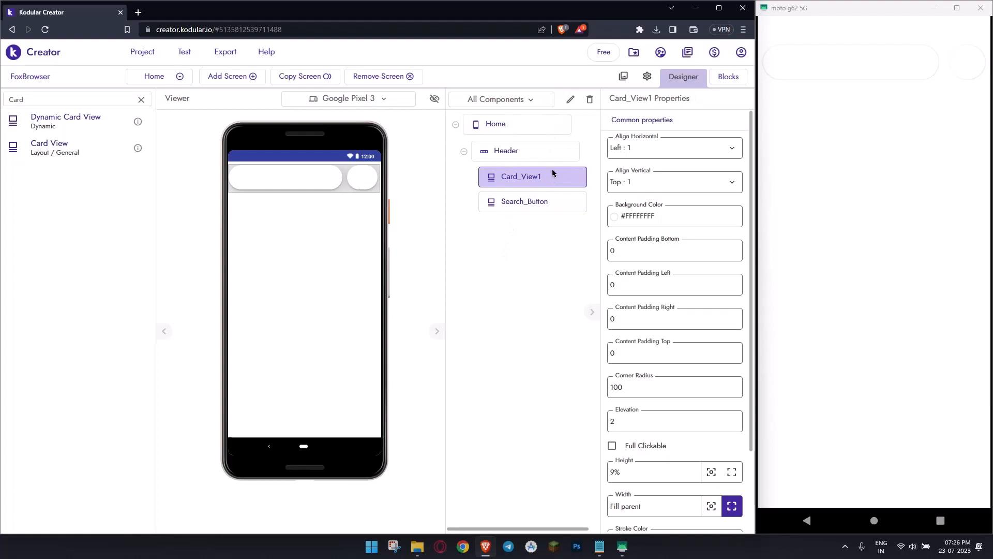
{"action": "left_click", "coordinate": [553, 203]}
{"action": "left_click", "coordinate": [632, 216]}
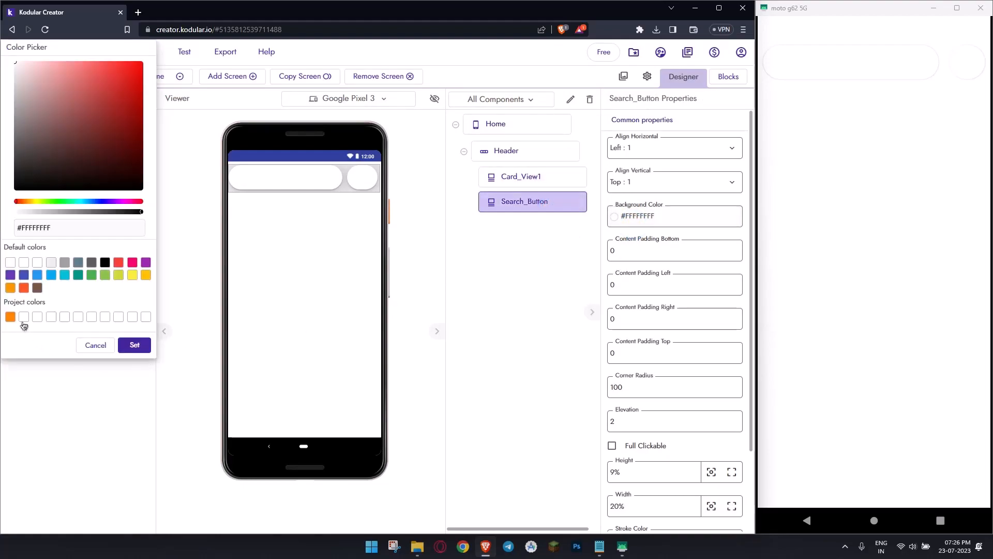
{"action": "left_click", "coordinate": [10, 316]}
{"action": "left_click", "coordinate": [134, 345]}
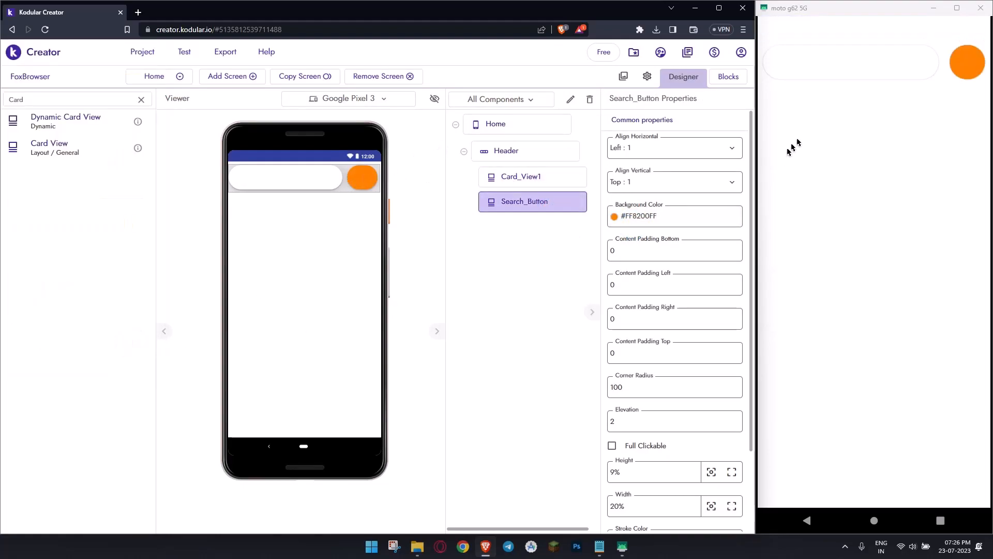
- Find the Label component and place one inside the Search_Button card
{"action": "key", "text": "ctrl+a"}
{"action": "type", "text": "Label"}
{"action": "left_click_drag", "start_coordinate": [103, 115], "coordinate": [368, 180]}
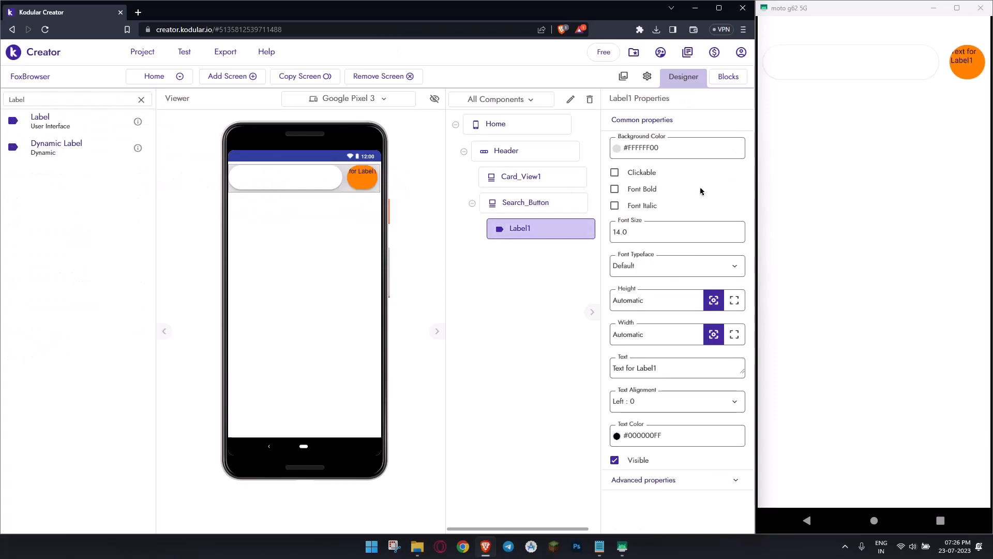
- Center the Search_Button card's contents both horizontally and vertically
{"action": "left_click", "coordinate": [570, 202]}
{"action": "left_click", "coordinate": [686, 151]}
{"action": "left_click", "coordinate": [683, 188]}
{"action": "left_click", "coordinate": [681, 182]}
{"action": "left_click", "coordinate": [679, 229]}
{"action": "scroll", "coordinate": [671, 220], "scroll_direction": "down", "scroll_amount": 2}
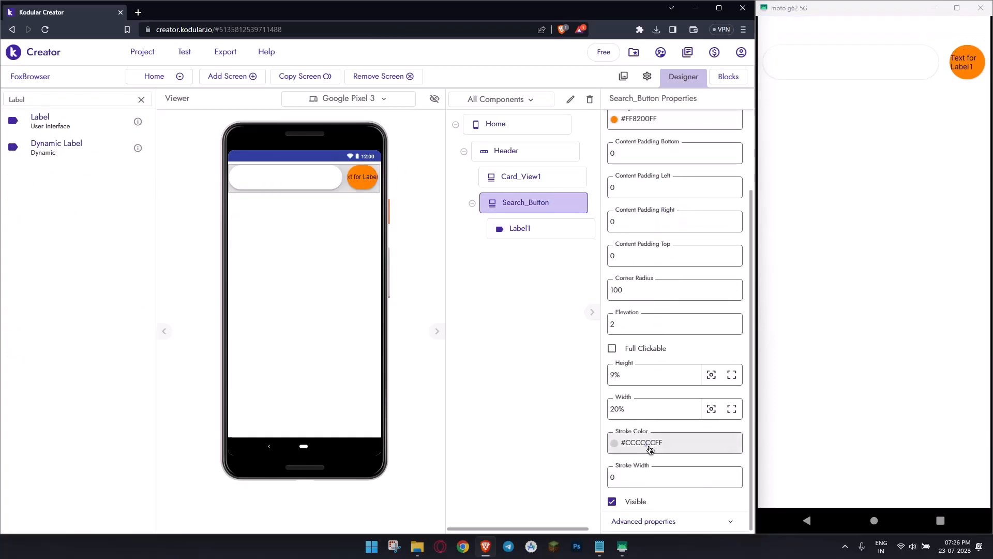
{"action": "left_click", "coordinate": [654, 121]}
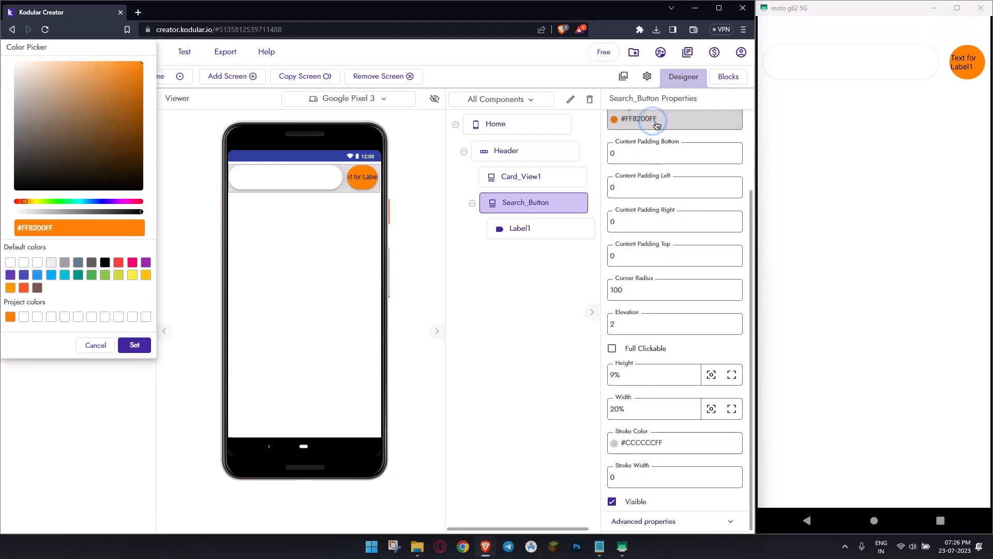
{"action": "left_click", "coordinate": [96, 345]}
- Set the text color of the label inside Search_Button to white #FFFFFFFF
{"action": "left_click", "coordinate": [536, 226]}
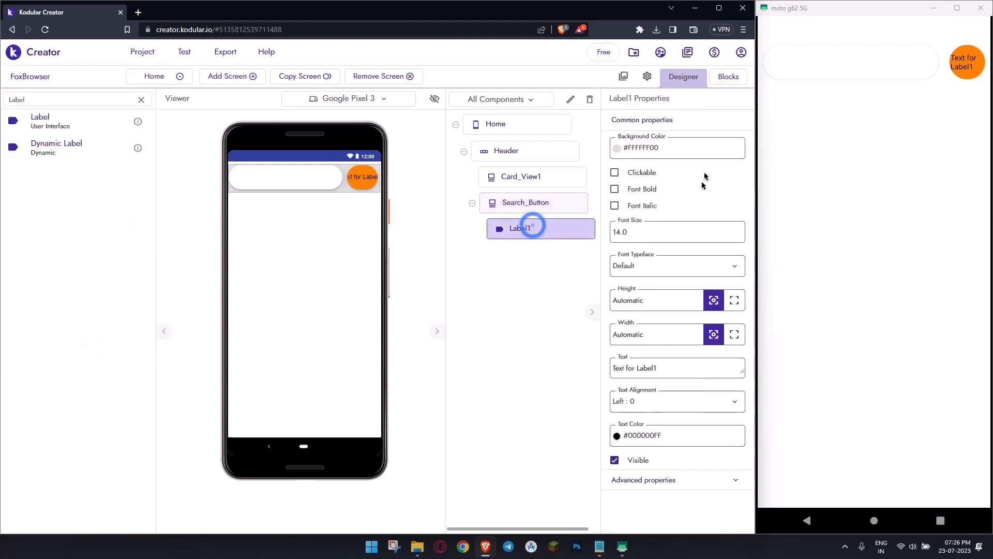
{"action": "left_click", "coordinate": [652, 436]}
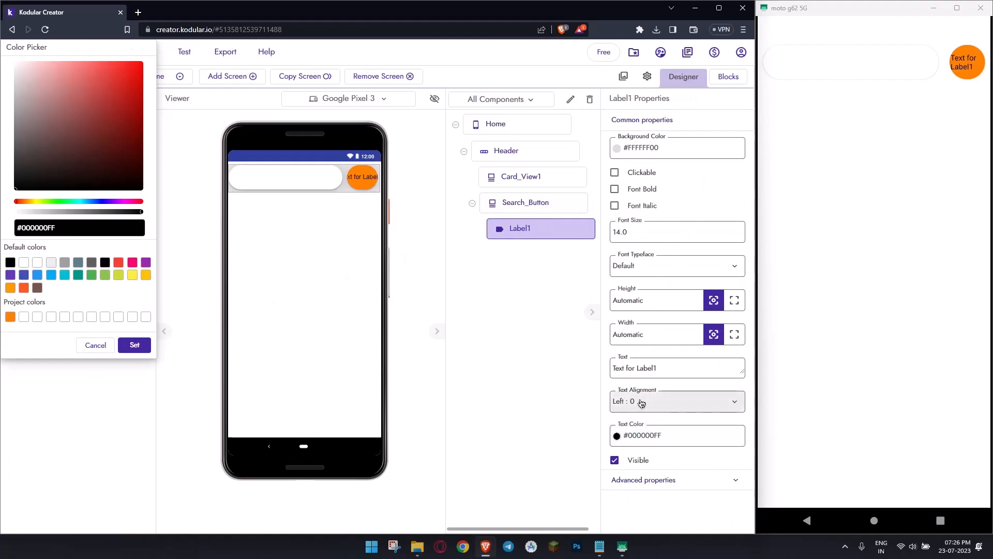
{"action": "left_click", "coordinate": [37, 262]}
{"action": "left_click", "coordinate": [135, 345]}
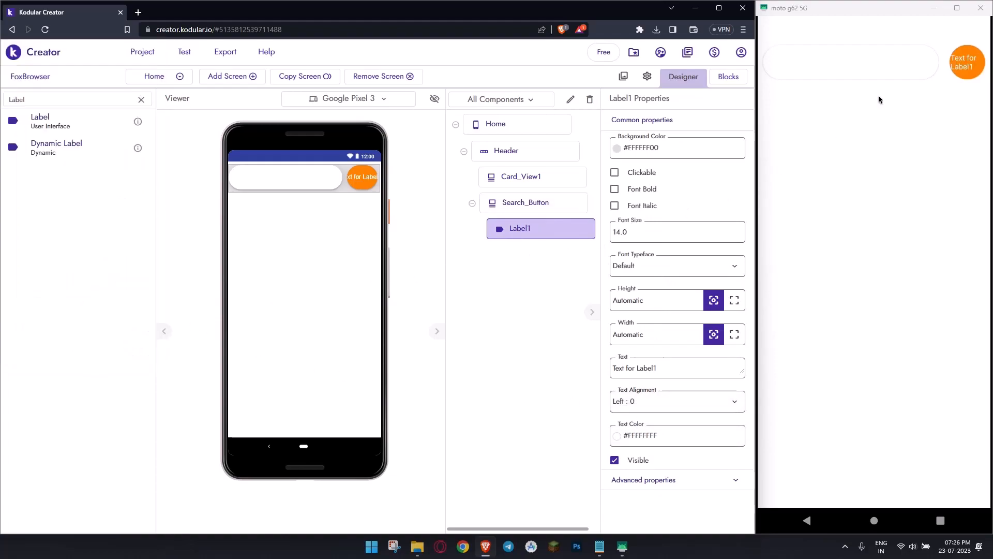
- Turn the label into a search icon by choosing the Material Icons typeface and setting its text to "search"
{"action": "left_click", "coordinate": [653, 265]}
{"action": "left_click", "coordinate": [666, 416]}
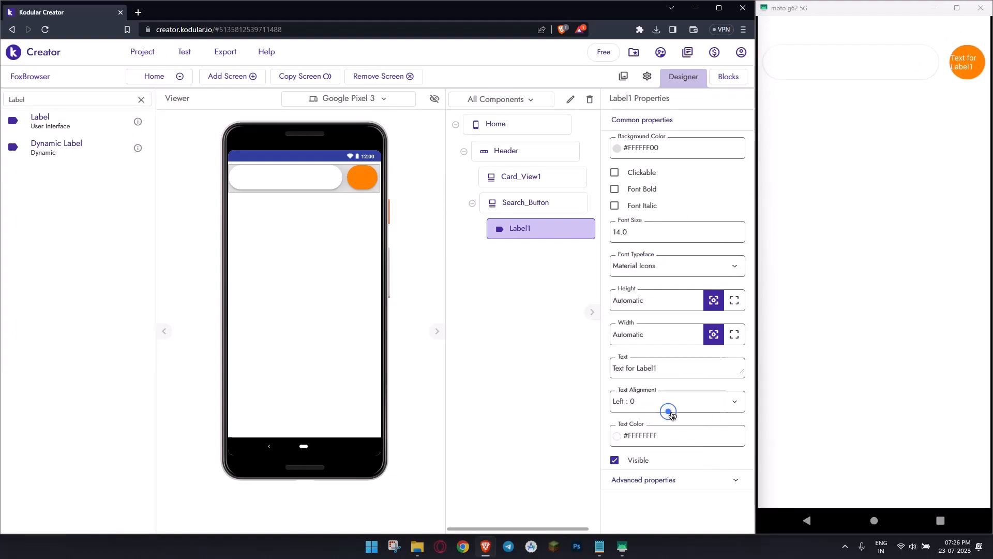
{"action": "left_click", "coordinate": [676, 363]}
{"action": "type", "text": "search"}
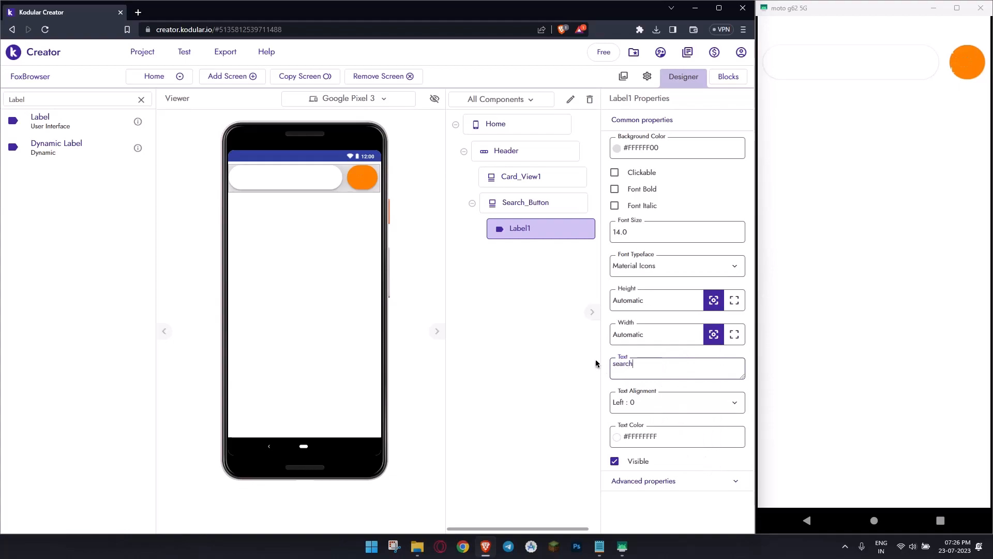
{"action": "left_click", "coordinate": [596, 364]}
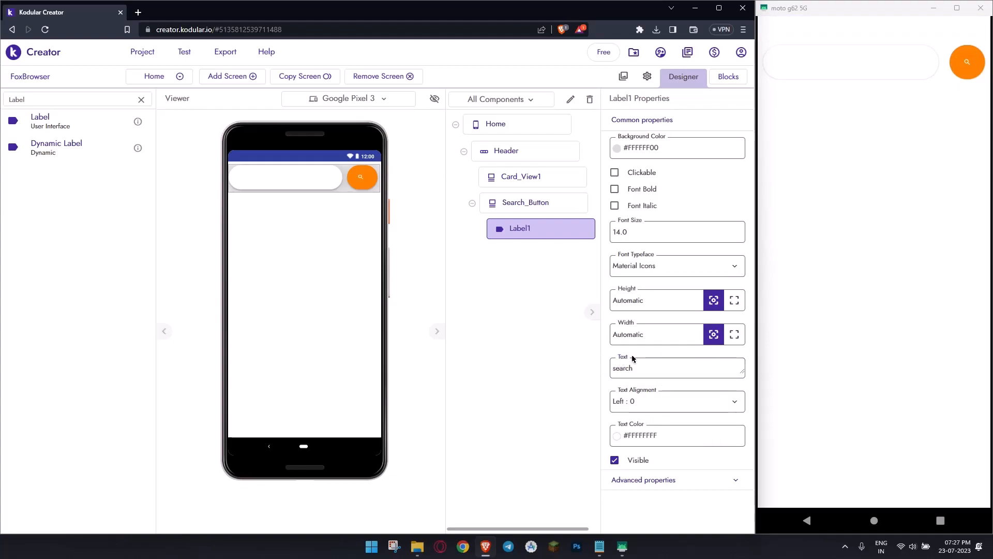
- Enlarge the search icon label by raising its font size beyond 18
{"action": "left_click", "coordinate": [649, 230]}
{"action": "key", "text": "Return"}
{"action": "left_click", "coordinate": [648, 226]}
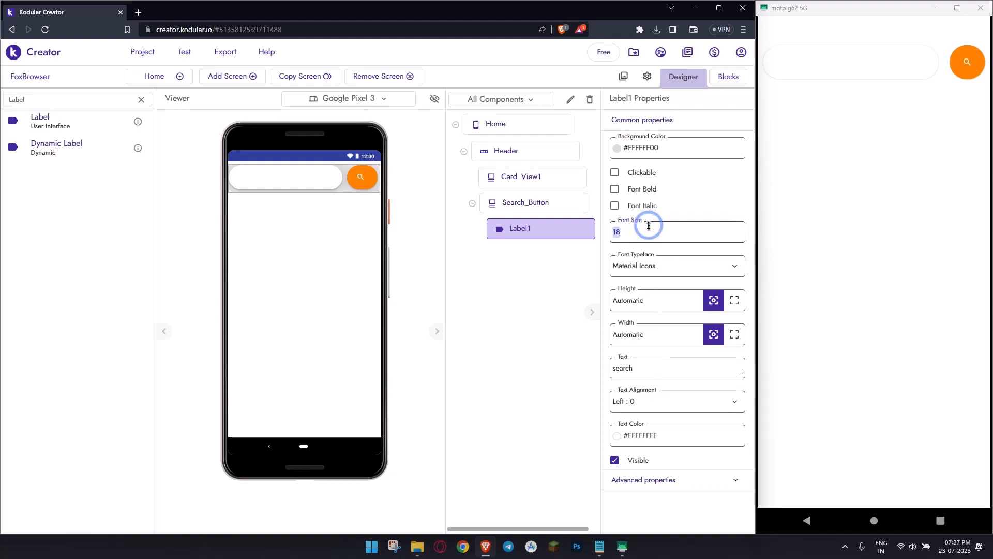
{"action": "key", "text": "Return"}
- Make the Search_Button card fully clickable
{"action": "left_click", "coordinate": [574, 203]}
{"action": "scroll", "coordinate": [626, 362], "scroll_direction": "down", "scroll_amount": 3}
{"action": "left_click", "coordinate": [630, 350]}
- Center the contents of Card_View1 both horizontally and vertically
{"action": "left_click", "coordinate": [326, 180]}
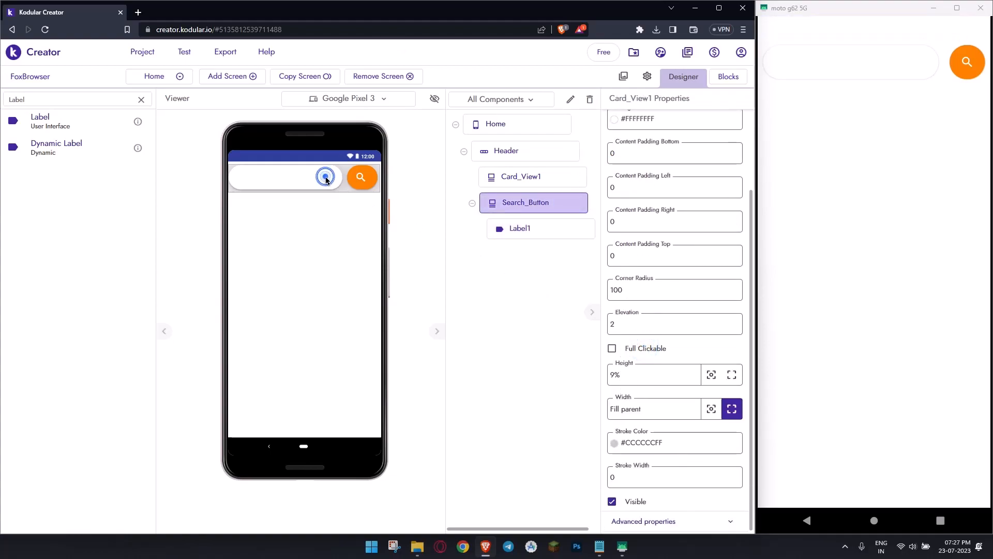
{"action": "scroll", "coordinate": [654, 145], "scroll_direction": "up", "scroll_amount": 3}
{"action": "left_click", "coordinate": [660, 150]}
{"action": "left_click", "coordinate": [659, 190]}
{"action": "left_click", "coordinate": [660, 183]}
{"action": "left_click", "coordinate": [658, 223]}
- Find the Text Box component, place one inside Card_View1 and set its width to Fill parent
{"action": "double_click", "coordinate": [82, 99]}
{"action": "type", "text": "text"}
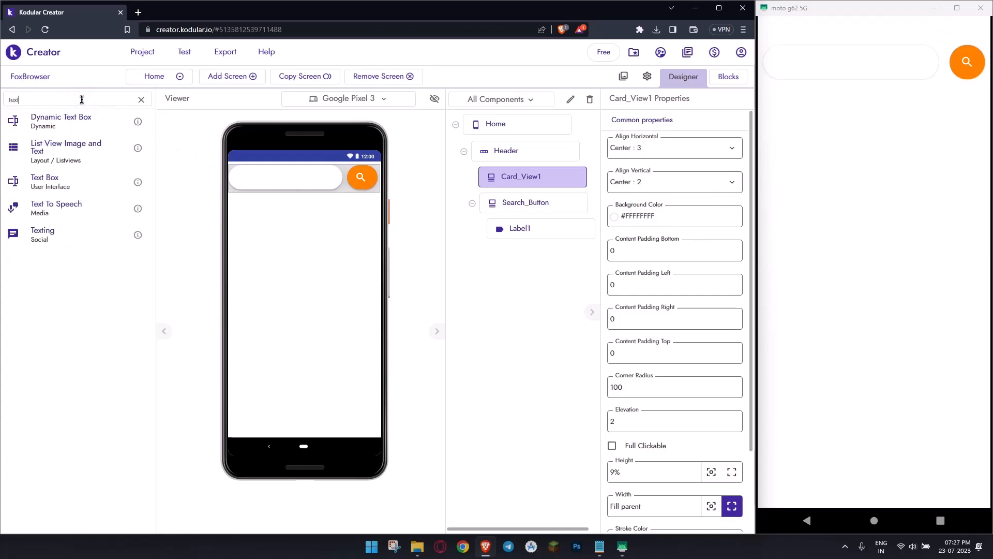
{"action": "left_click_drag", "start_coordinate": [77, 178], "coordinate": [316, 176]}
{"action": "left_click", "coordinate": [731, 368]}
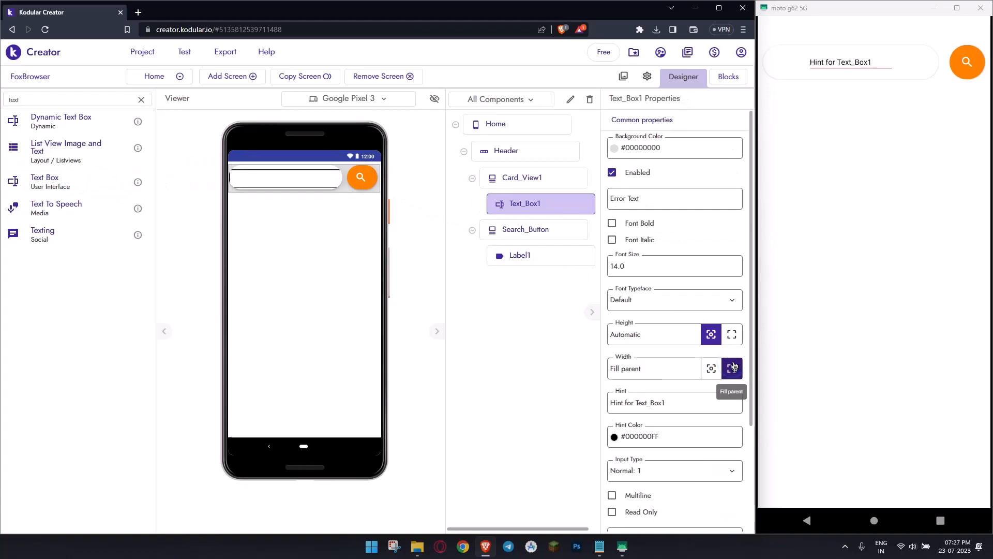
- Set the text box's background color to the transparent default color #FFFFFF00
{"action": "left_click", "coordinate": [672, 148]}
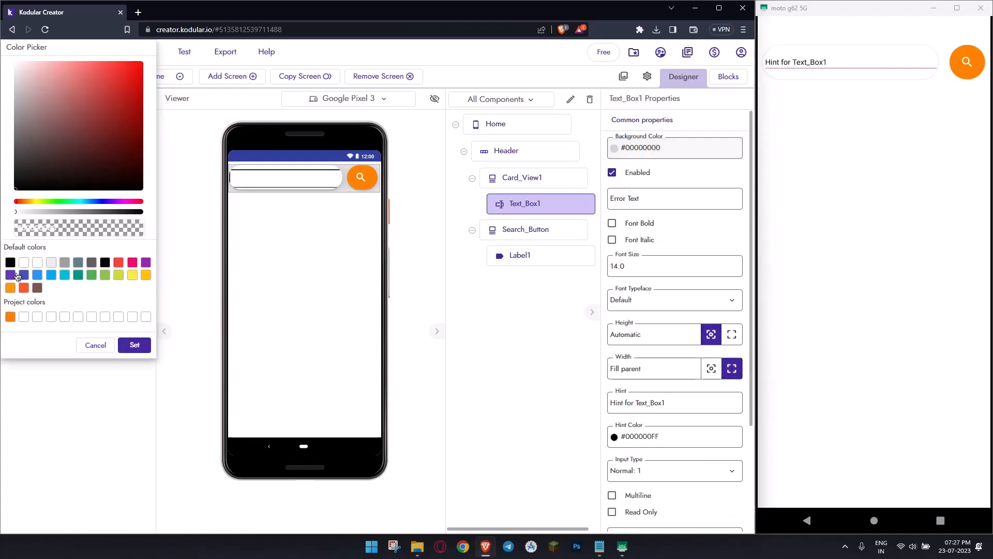
{"action": "left_click", "coordinate": [22, 262]}
{"action": "left_click", "coordinate": [134, 344]}
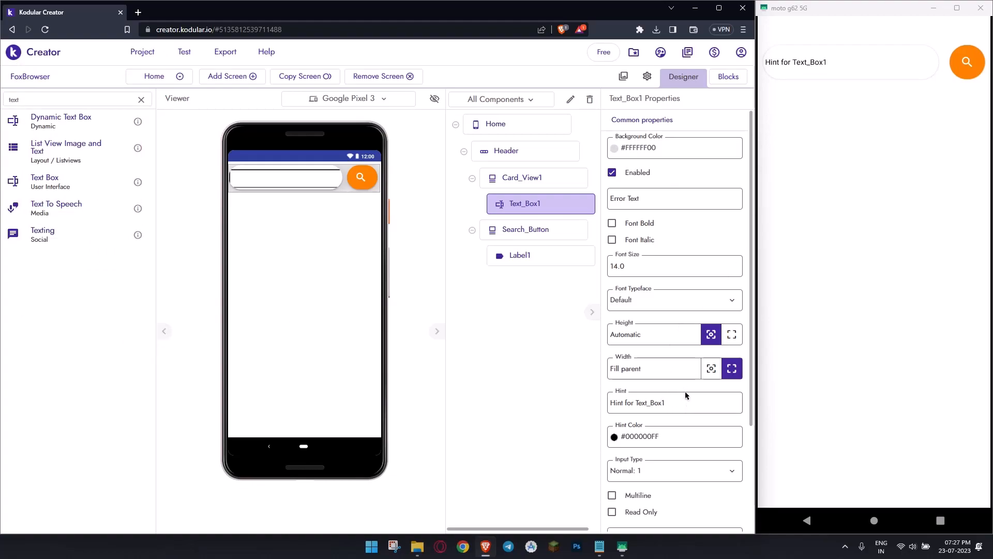
- Move the text box out of Card_View1 to below the header and place a Horizontal Arrangement inside the card instead
{"action": "double_click", "coordinate": [94, 100]}
{"action": "type", "text": "Hori"}
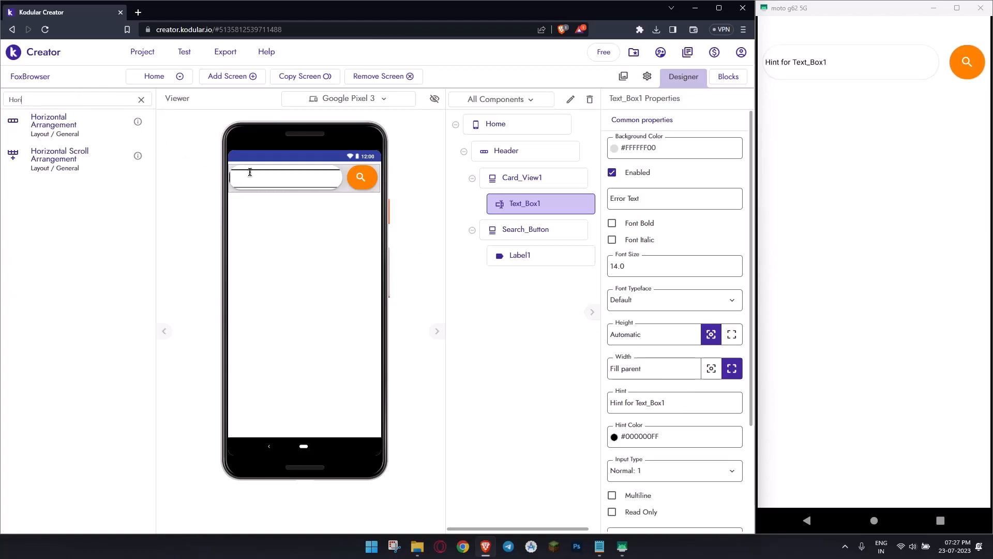
{"action": "left_click_drag", "start_coordinate": [265, 175], "coordinate": [310, 248]}
{"action": "left_click_drag", "start_coordinate": [108, 134], "coordinate": [254, 177]}
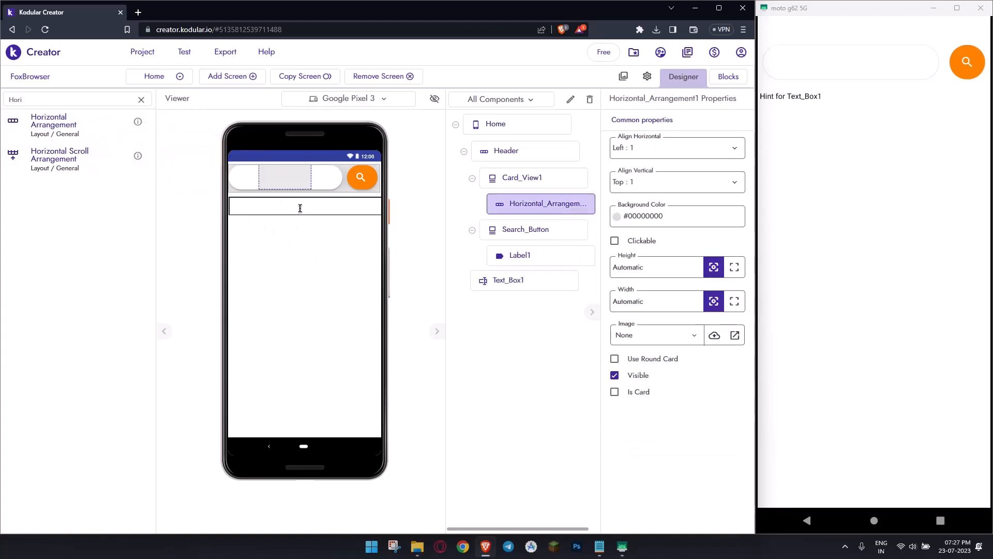
- Set the Horizontal Arrangement's height to Fill parent with centered contents, and move the text box into it
{"action": "left_click", "coordinate": [734, 266]}
{"action": "left_click", "coordinate": [691, 148]}
{"action": "left_click", "coordinate": [687, 198]}
{"action": "left_click", "coordinate": [683, 189]}
{"action": "left_click", "coordinate": [678, 222]}
{"action": "left_click_drag", "start_coordinate": [337, 206], "coordinate": [329, 177]}
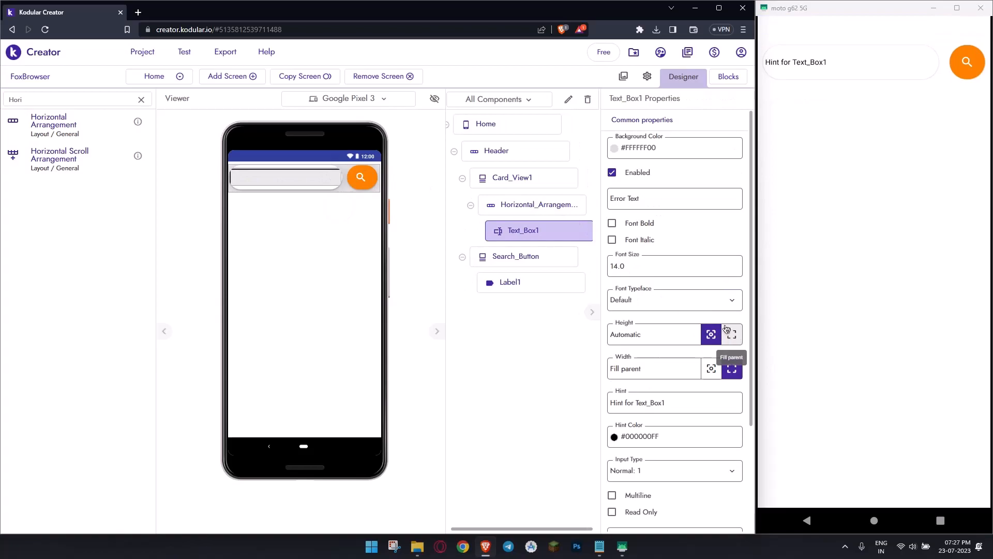
- Insert a Space component before the text box in the Horizontal Arrangement and set its width to 5%
{"action": "double_click", "coordinate": [51, 98]}
{"action": "type", "text": "Space"}
{"action": "left_click_drag", "start_coordinate": [96, 159], "coordinate": [251, 185]}
{"action": "left_click", "coordinate": [667, 185]}
{"action": "type", "text": "3%"}
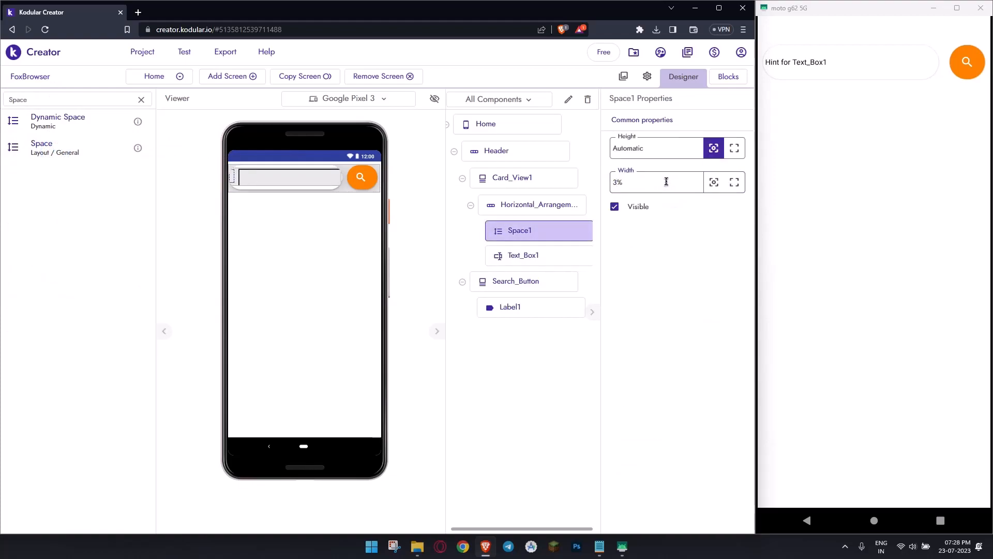
{"action": "left_click", "coordinate": [666, 179]}
{"action": "type", "text": "5%"}
- Rename the Text_Box1 component to SearchBox
{"action": "left_click", "coordinate": [557, 261]}
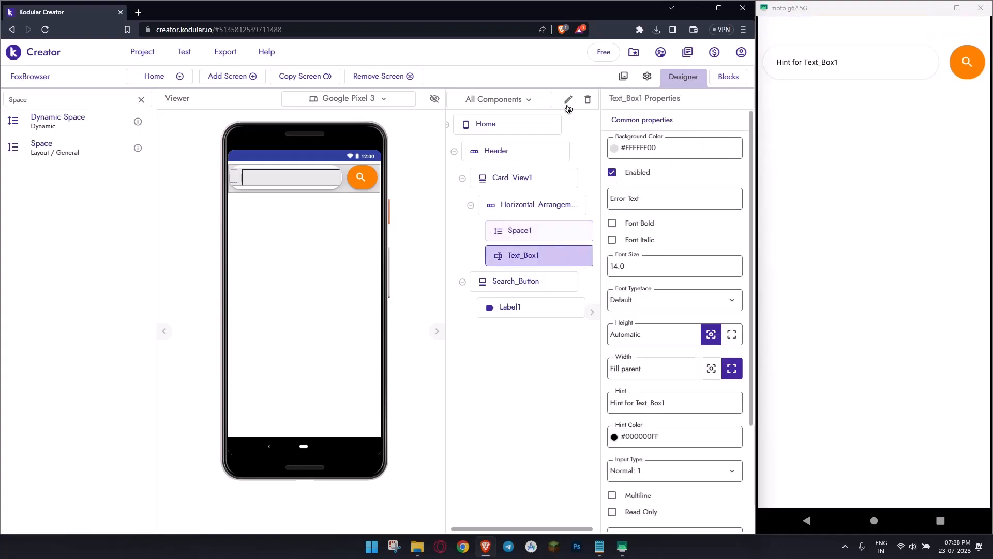
{"action": "left_click", "coordinate": [568, 98]}
{"action": "type", "text": "SearchBox"}
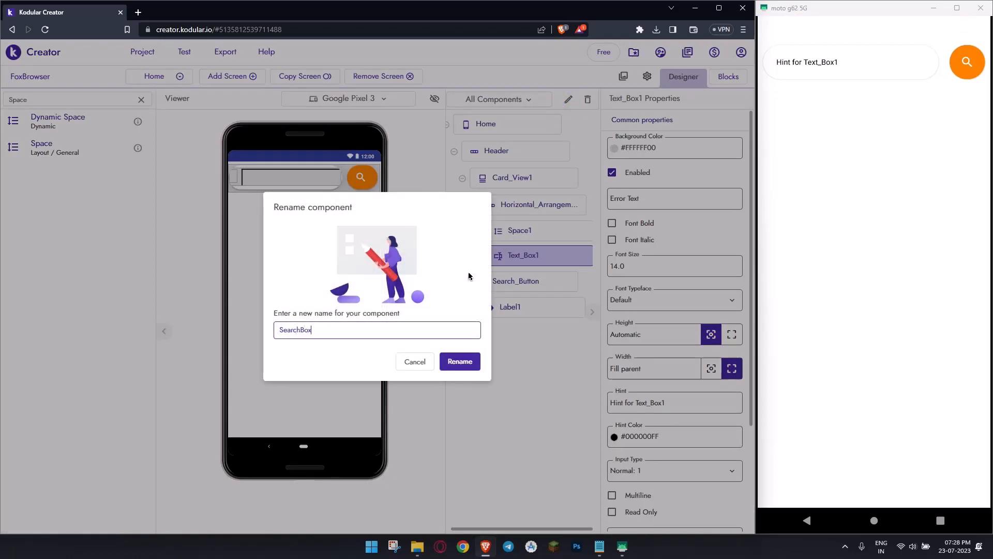
{"action": "key", "text": "Return"}
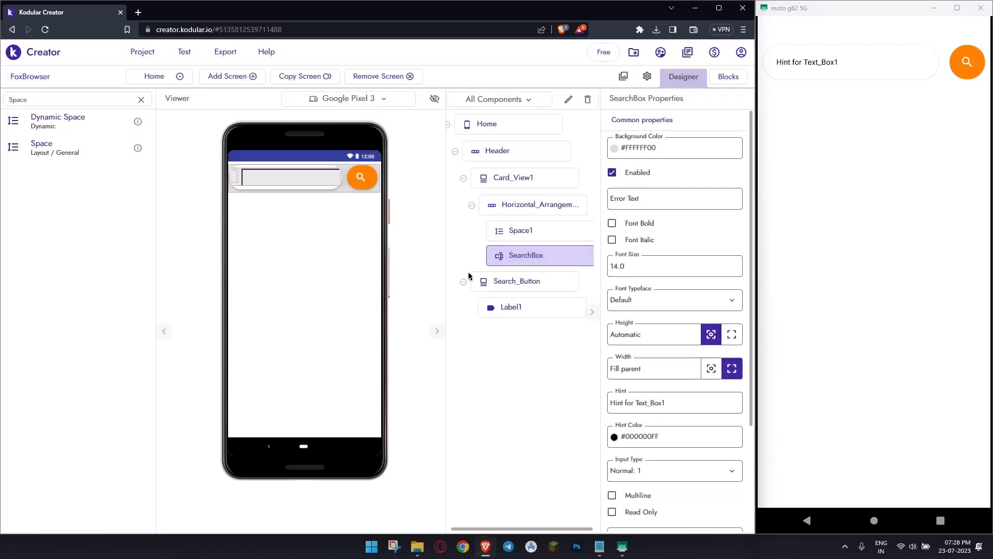
- Set the SearchBox hint to "Search here..."
{"action": "scroll", "coordinate": [700, 358], "scroll_direction": "down", "scroll_amount": 3}
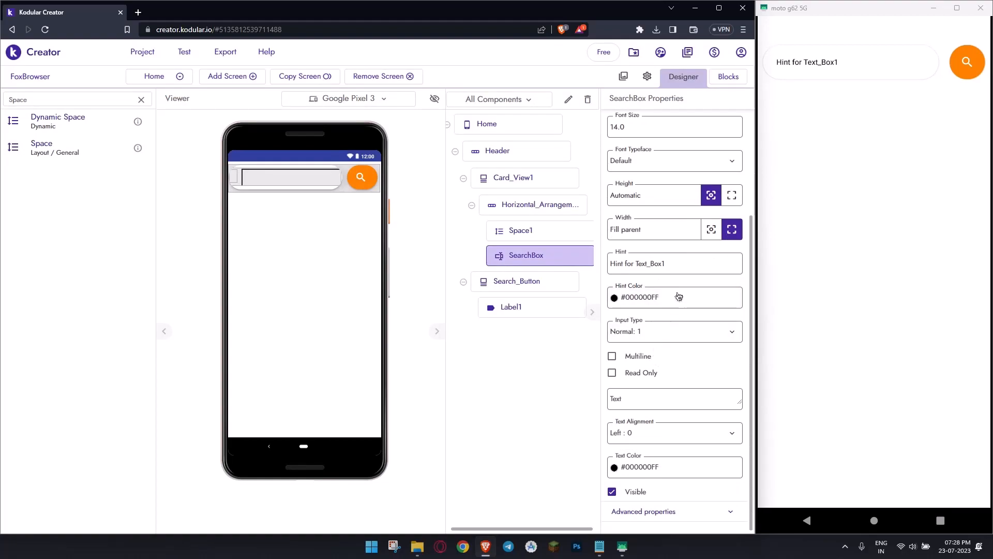
{"action": "triple_click", "coordinate": [683, 262]}
{"action": "type", "text": "Search here..."}
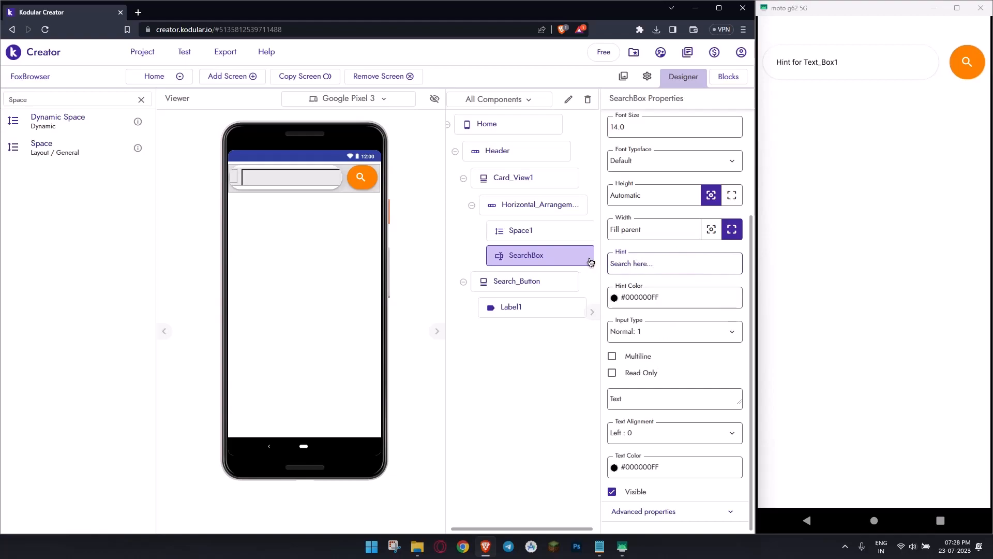
{"action": "left_click", "coordinate": [591, 262]}
{"action": "left_click", "coordinate": [638, 399]}
{"action": "left_click", "coordinate": [569, 412]}
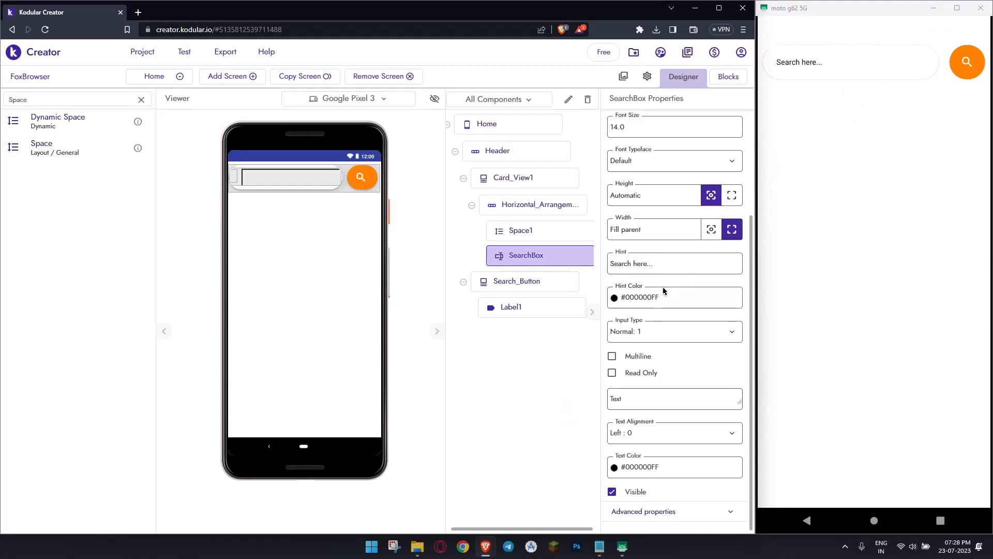
- Apply the imported font Montserrat-Regular.ttf to SearchBox in its advanced properties
{"action": "left_click", "coordinate": [679, 510]}
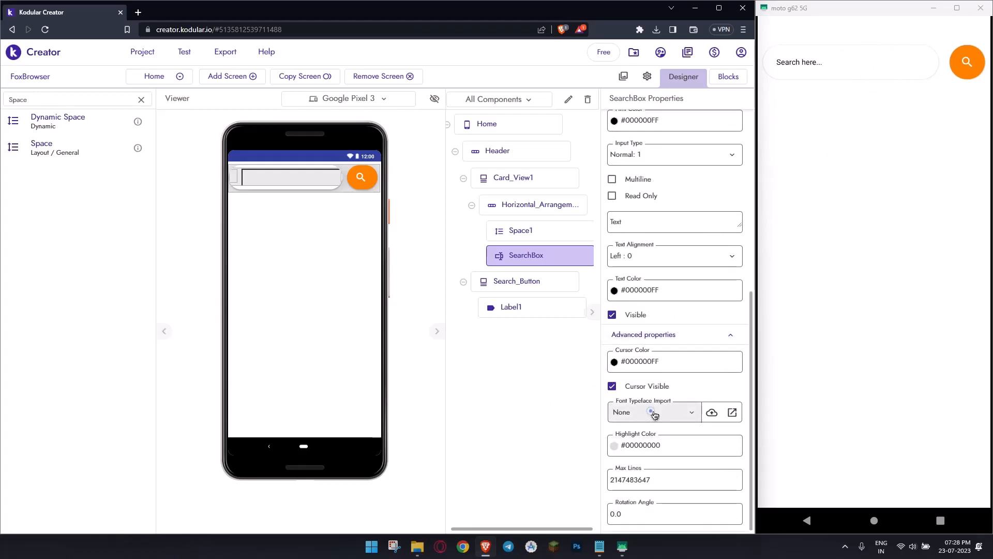
{"action": "left_click", "coordinate": [654, 414]}
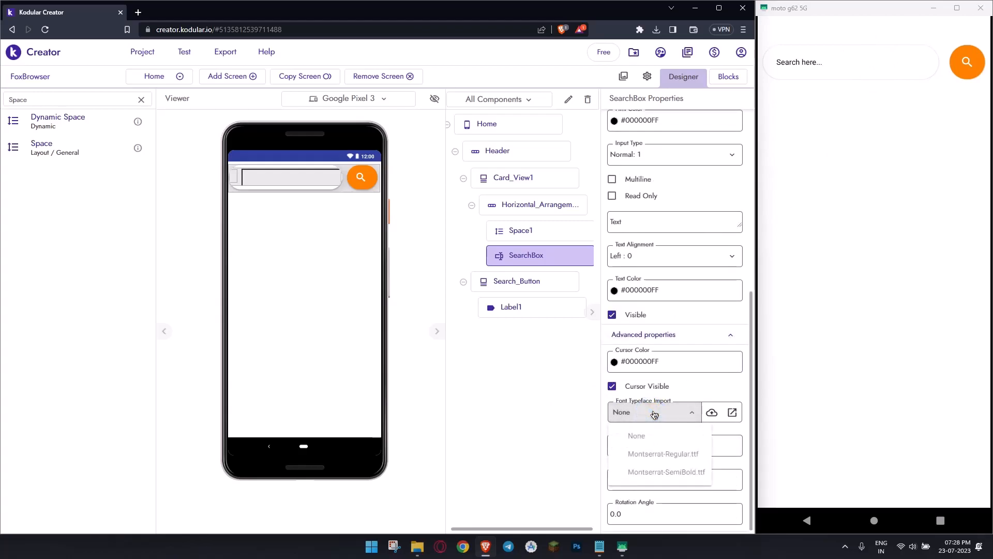
{"action": "left_click", "coordinate": [672, 454]}
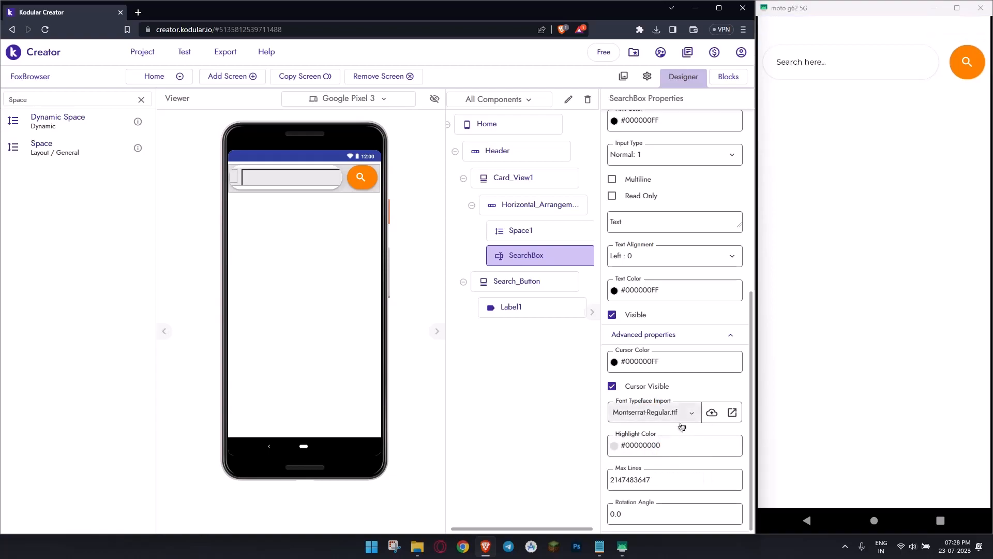
- Test the search box on the connected phone by entering a long run of letters, and clear it again
{"action": "left_click", "coordinate": [785, 62]}
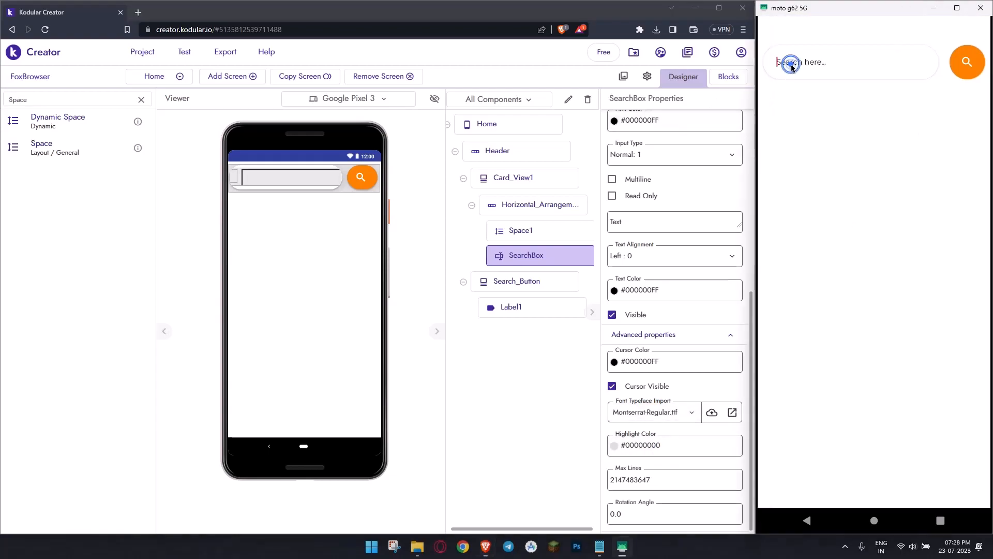
{"action": "type", "text": "aaaaaaa"}
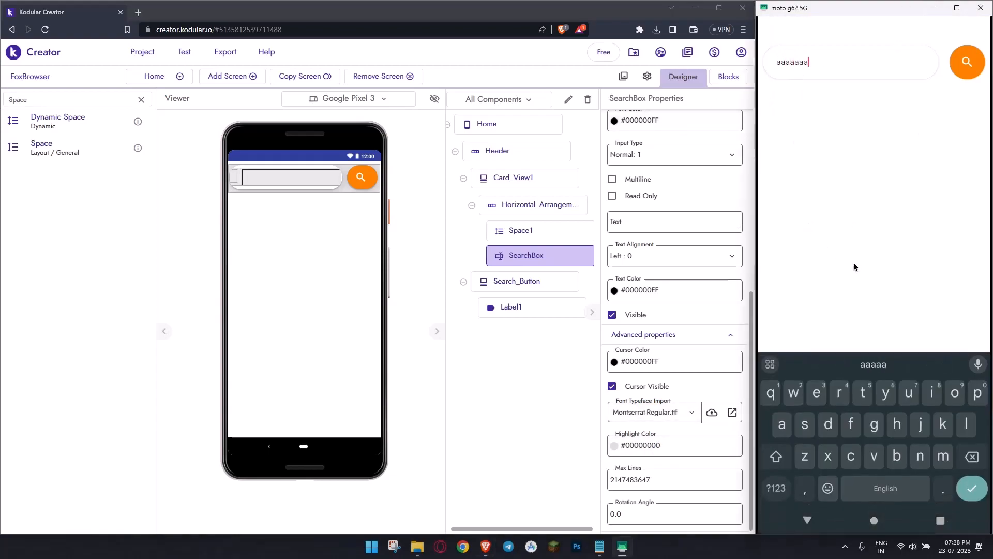
{"action": "type", "text": "aaaaaaaaaaaaaaaaaaaaaaaaaaaaaaaaaaaaaa"}
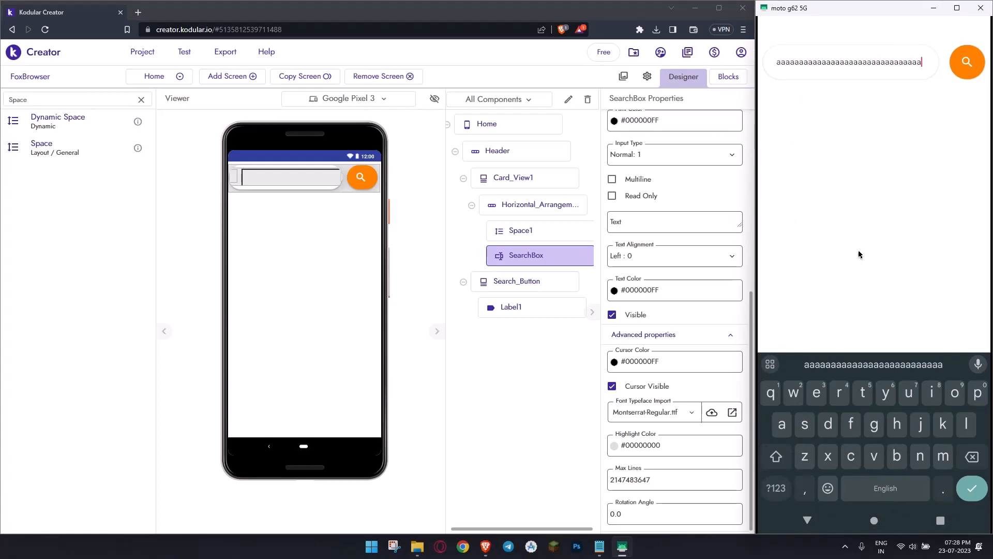
{"action": "key", "text": "BackSpace"}
{"action": "key", "text": "BackSpace"}
{"action": "key", "text": "BackSpace"}
{"action": "key", "text": "BackSpace"}
{"action": "key", "text": "BackSpace"}
{"action": "key", "text": "BackSpace"}
{"action": "key", "text": "BackSpace"}
{"action": "key", "text": "BackSpace"}
{"action": "key", "text": "BackSpace"}
{"action": "key", "text": "BackSpace"}
{"action": "key", "text": "BackSpace"}
{"action": "key", "text": "BackSpace"}
{"action": "key", "text": "BackSpace"}
{"action": "key", "text": "BackSpace"}
{"action": "key", "text": "BackSpace"}
{"action": "key", "text": "BackSpace"}
{"action": "key", "text": "BackSpace"}
{"action": "key", "text": "BackSpace"}
{"action": "key", "text": "BackSpace"}
{"action": "key", "text": "BackSpace"}
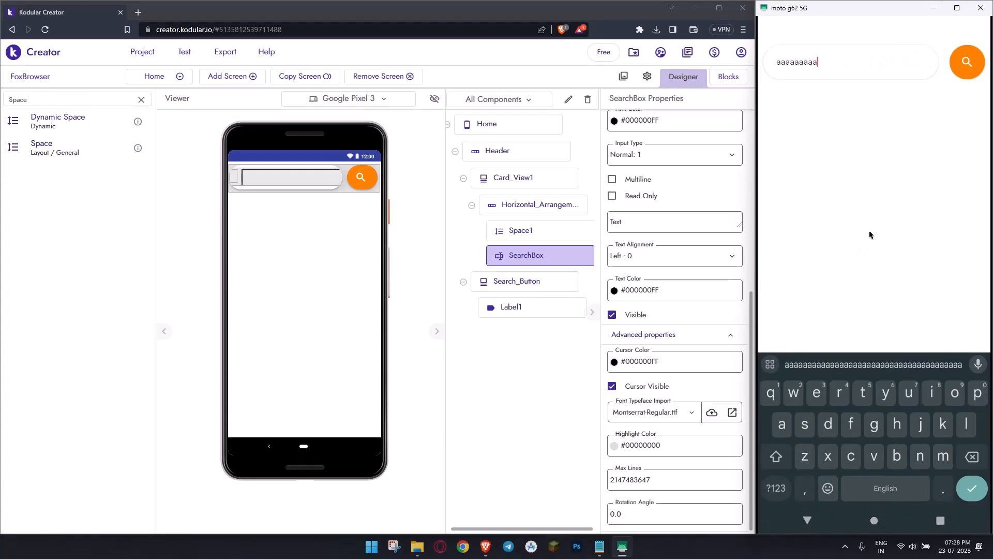
{"action": "left_click", "coordinate": [809, 522]}
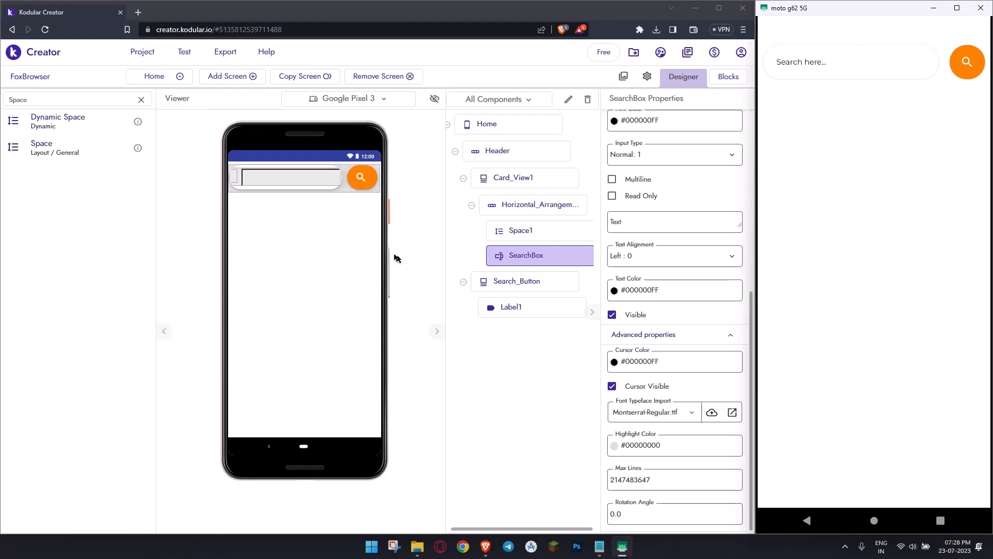
{"action": "left_click", "coordinate": [413, 246]}
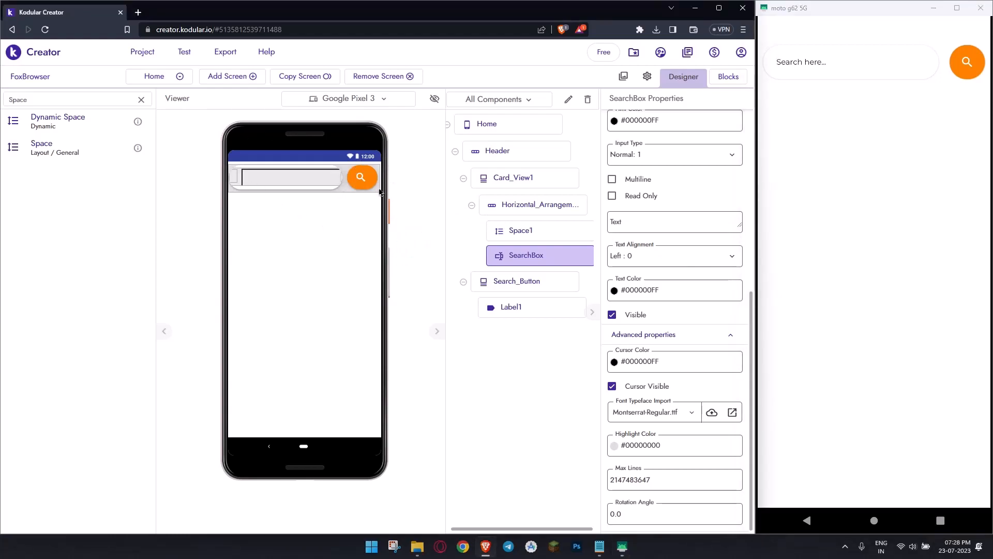
- Add a Space component below the Header and set its height to 2%
{"action": "double_click", "coordinate": [63, 99]}
{"action": "type", "text": "S"}
{"action": "left_click_drag", "start_coordinate": [95, 157], "coordinate": [258, 218]}
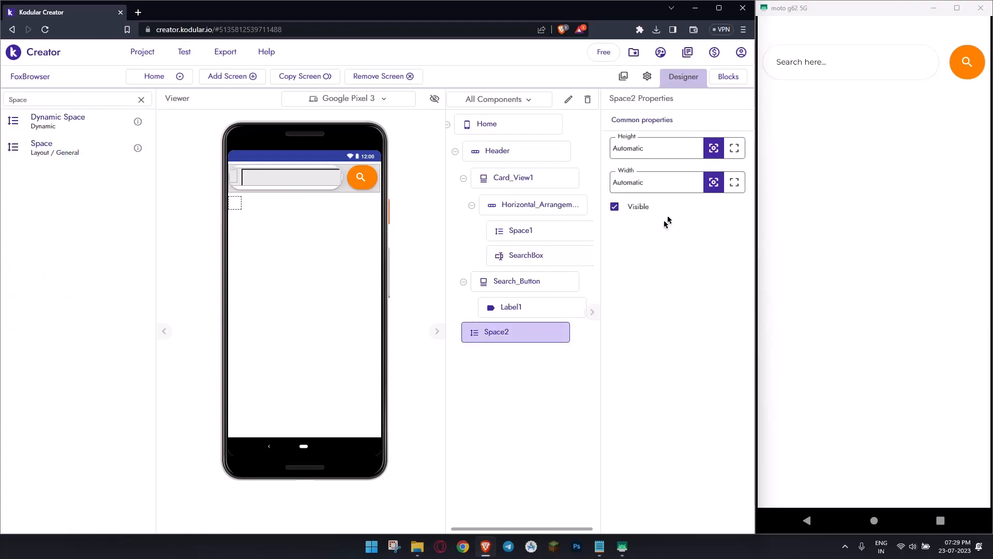
{"action": "left_click", "coordinate": [679, 145]}
{"action": "type", "text": "2%"}
- Add a Vertical Arrangement below the 2% space and set its height and width to Fill parent
{"action": "double_click", "coordinate": [61, 100]}
{"action": "type", "text": "Vert"}
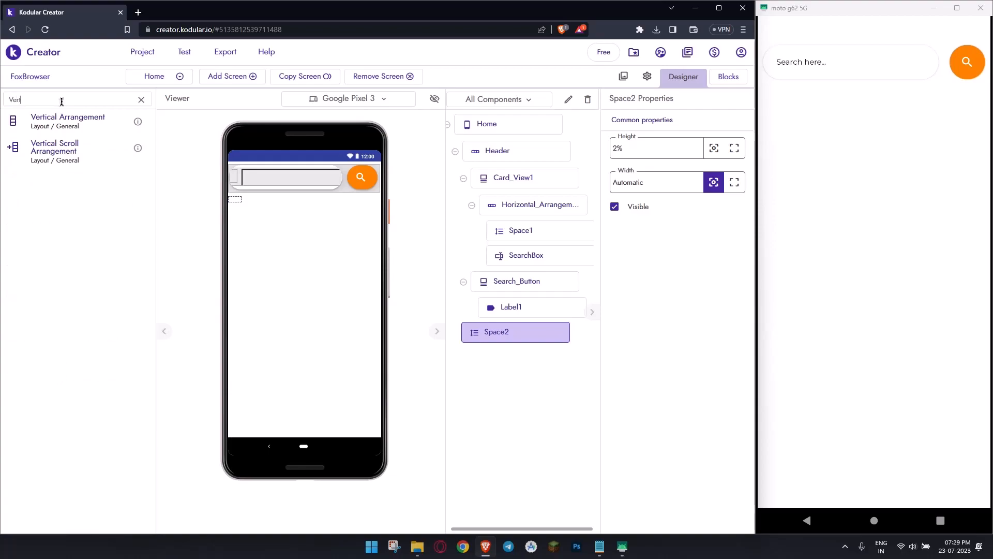
{"action": "left_click_drag", "start_coordinate": [67, 121], "coordinate": [279, 269]}
{"action": "left_click", "coordinate": [734, 267]}
{"action": "left_click", "coordinate": [735, 302]}
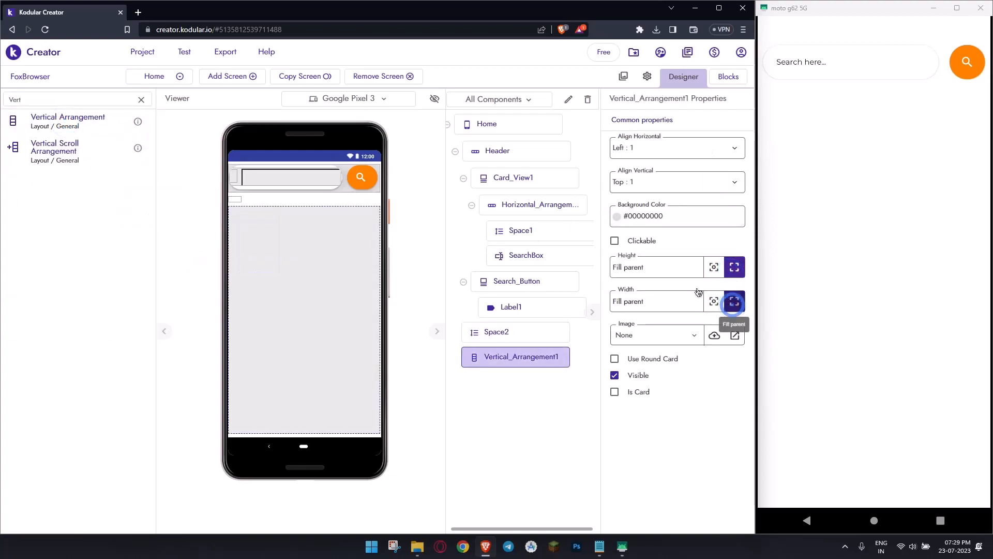
- Add a Horizontal Arrangement inside Vertical_Arrangement1 and set its width to Fill parent
{"action": "double_click", "coordinate": [104, 101]}
{"action": "type", "text": "Hori"}
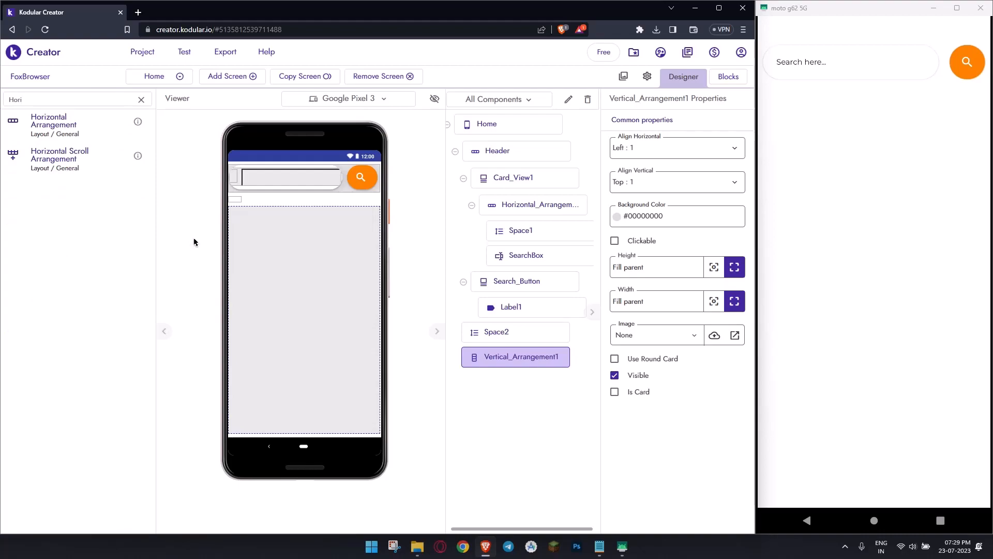
{"action": "left_click_drag", "start_coordinate": [54, 127], "coordinate": [259, 234]}
{"action": "left_click", "coordinate": [734, 302]}
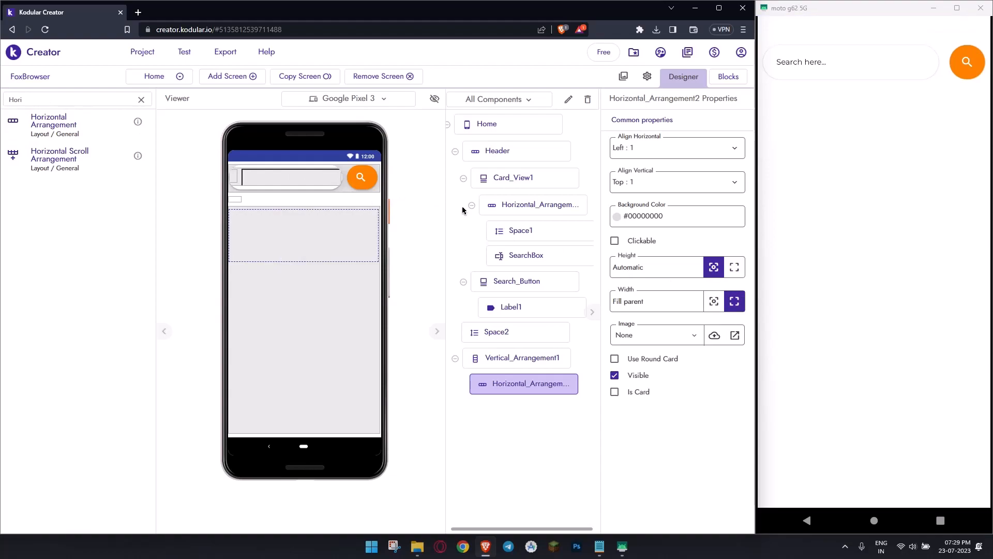
- Add a Vertical Arrangement inside the new Horizontal Arrangement
{"action": "double_click", "coordinate": [95, 101]}
{"action": "type", "text": "Vert"}
{"action": "left_click_drag", "start_coordinate": [104, 126], "coordinate": [282, 255]}
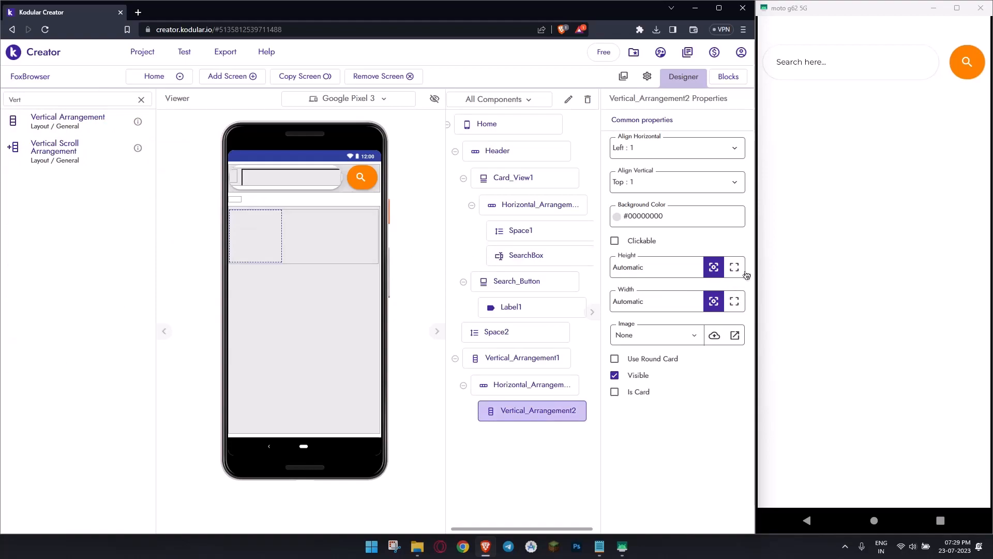
- Set the height of the Horizontal Arrangement in the content area to 15% and its background color to yellow #FEEA3BFF
{"action": "left_click", "coordinate": [360, 266]}
{"action": "left_click", "coordinate": [655, 263]}
{"action": "type", "text": "15"}
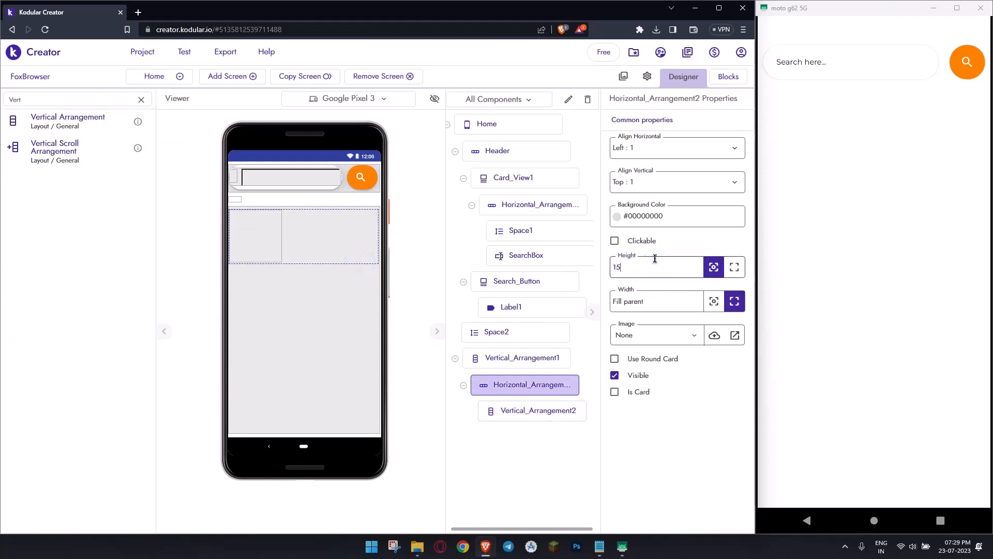
{"action": "type", "text": "%"}
{"action": "left_click", "coordinate": [621, 222]}
{"action": "left_click", "coordinate": [135, 282]}
{"action": "left_click", "coordinate": [138, 343]}
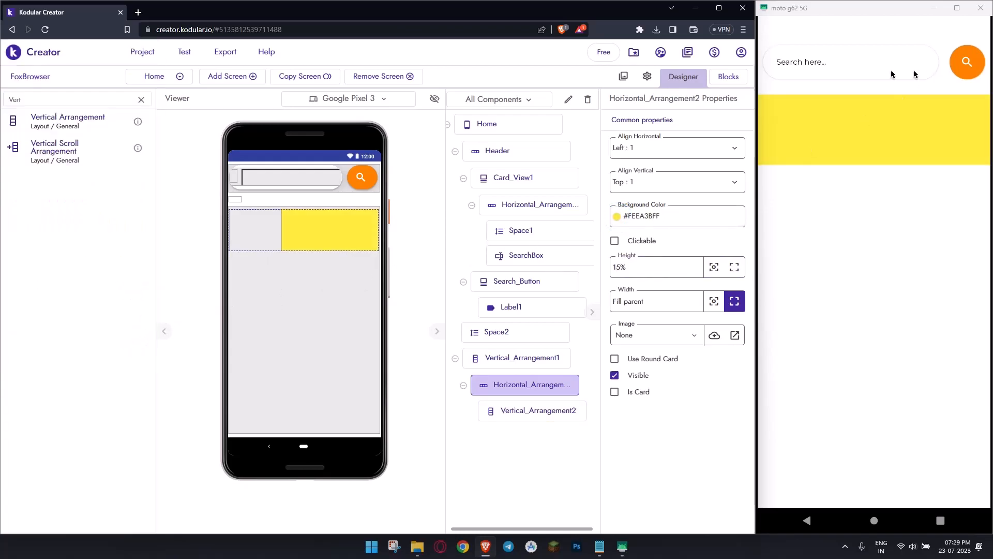
- Try heights of 10%, 12% and 11% for the yellow Horizontal Arrangement
{"action": "triple_click", "coordinate": [682, 260]}
{"action": "type", "text": "10%"}
{"action": "key", "text": "Return"}
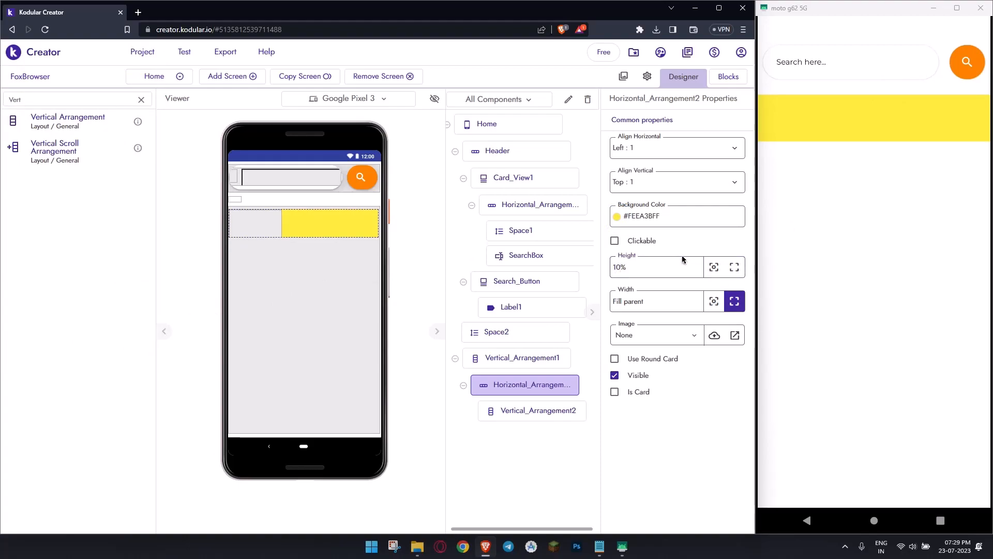
{"action": "triple_click", "coordinate": [674, 261]}
{"action": "type", "text": "12%"}
{"action": "key", "text": "Return"}
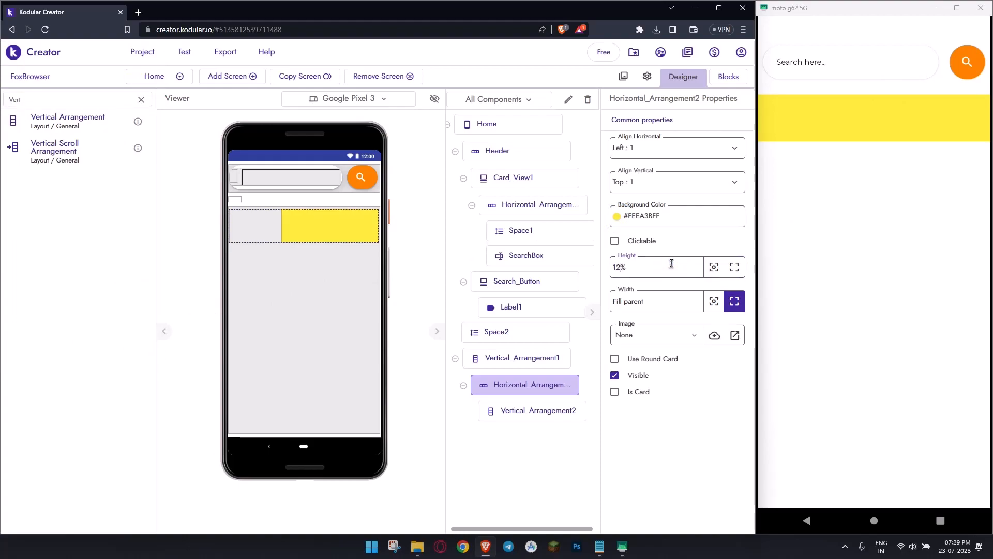
{"action": "triple_click", "coordinate": [673, 263]}
{"action": "type", "text": "11%"}
{"action": "key", "text": "Return"}
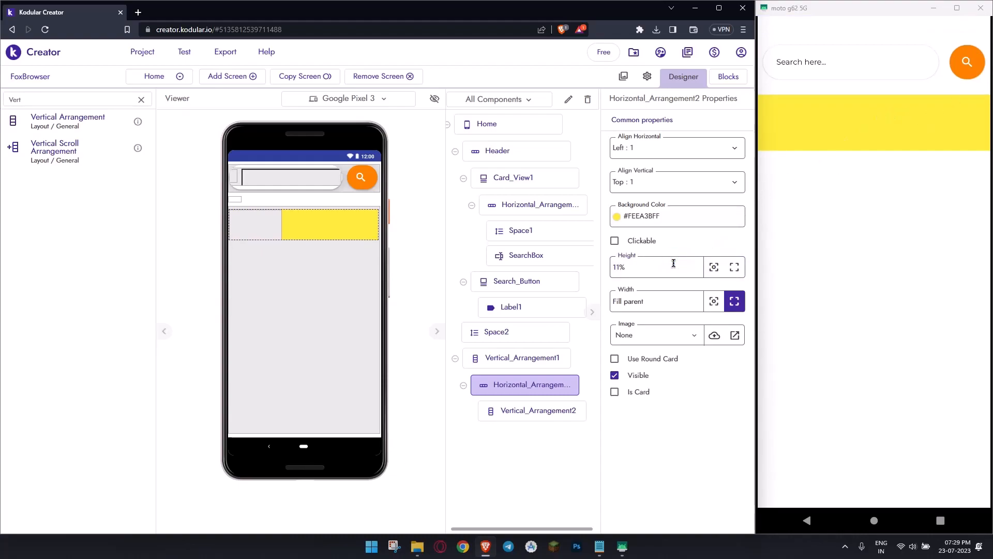
- Set the yellow Horizontal Arrangement's height to 10% and its background color to transparent #FFFFFF00
{"action": "triple_click", "coordinate": [677, 257]}
{"action": "type", "text": "10%"}
{"action": "key", "text": "Return"}
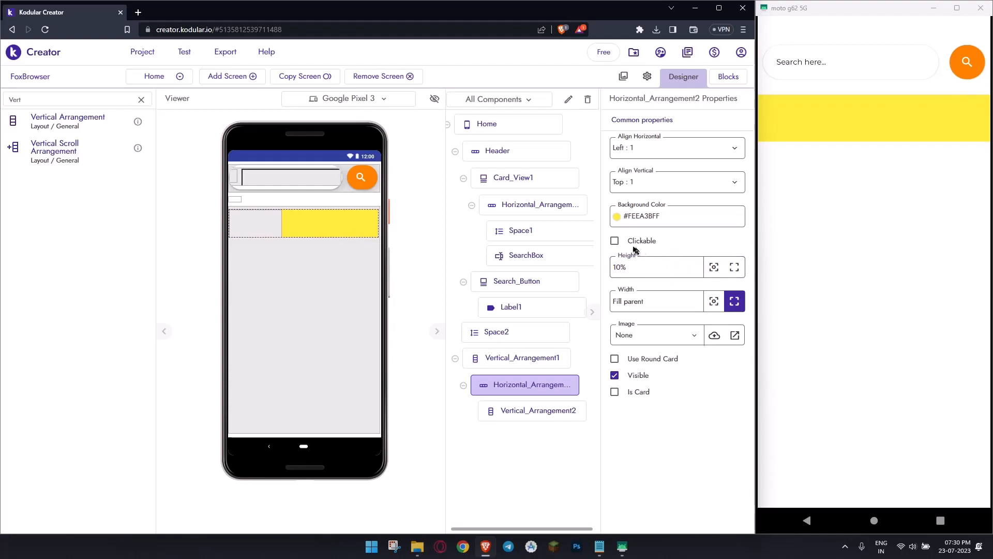
{"action": "left_click", "coordinate": [630, 224]}
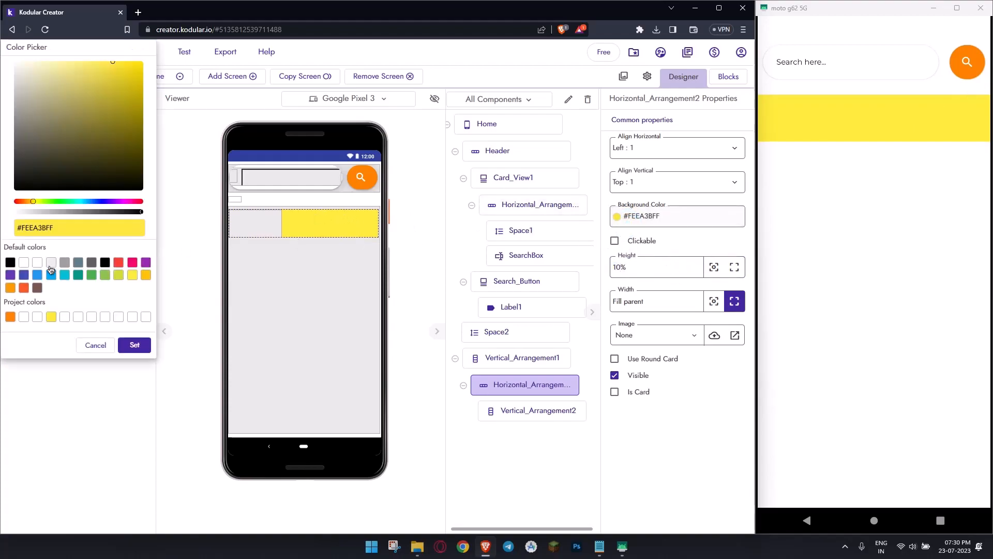
{"action": "left_click", "coordinate": [23, 263]}
{"action": "left_click", "coordinate": [134, 344]}
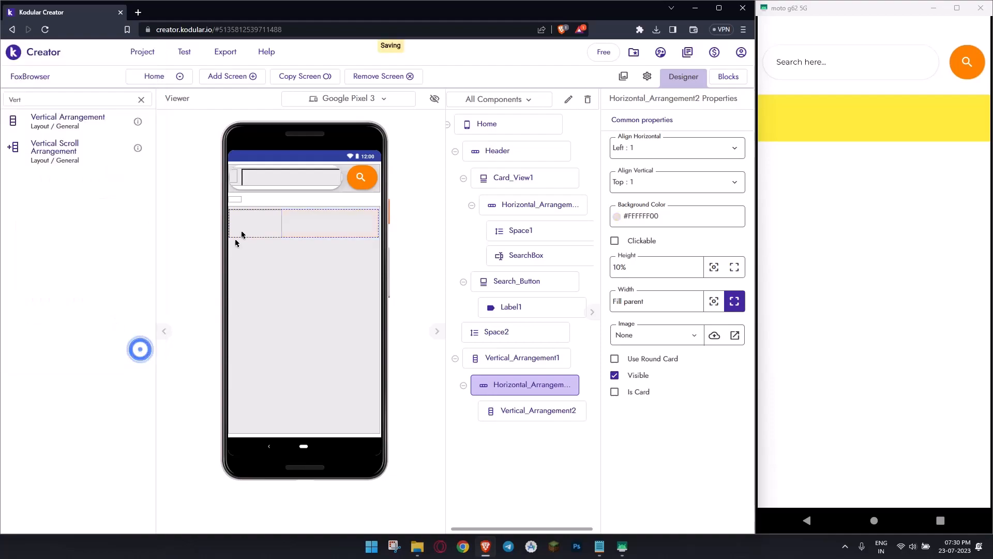
- Set Vertical_Arrangement2's height and width to Fill parent and center its contents horizontally and vertically
{"action": "left_click", "coordinate": [255, 216]}
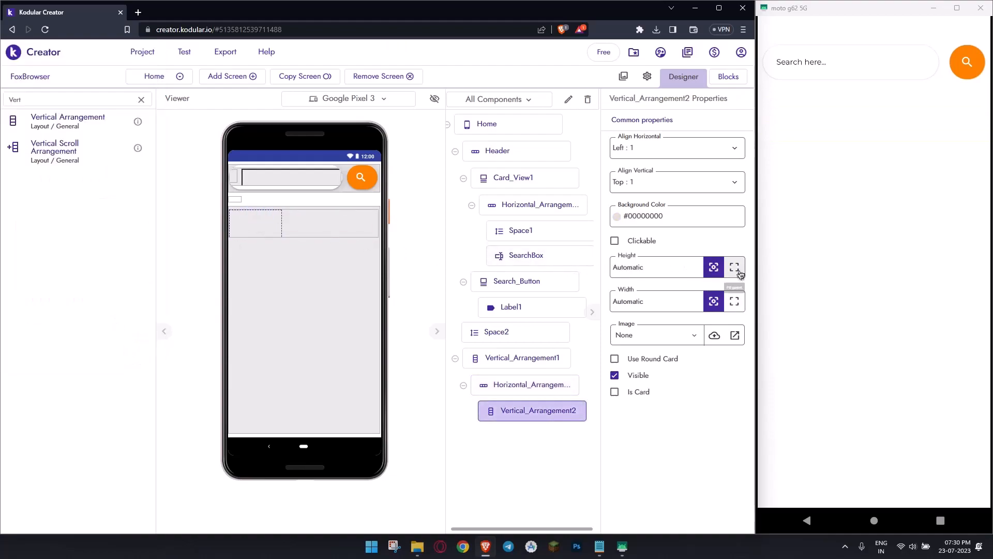
{"action": "left_click", "coordinate": [740, 273]}
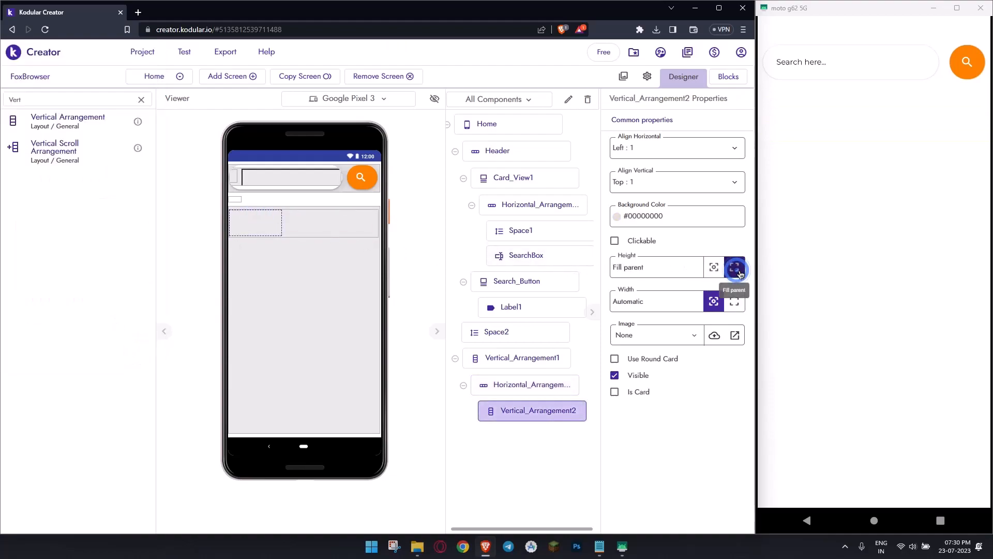
{"action": "left_click", "coordinate": [740, 305]}
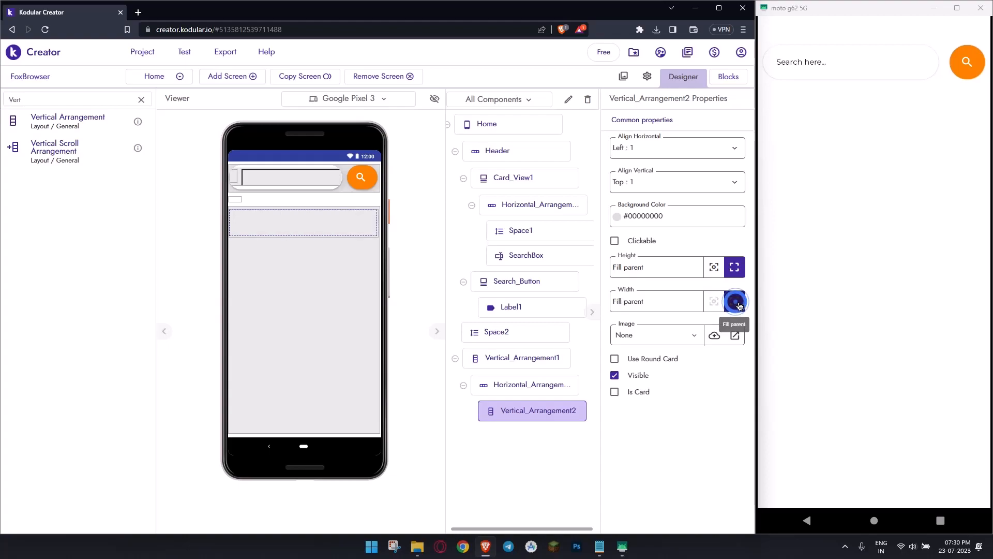
{"action": "double_click", "coordinate": [52, 98]}
{"action": "left_click", "coordinate": [711, 149]}
{"action": "left_click", "coordinate": [693, 188]}
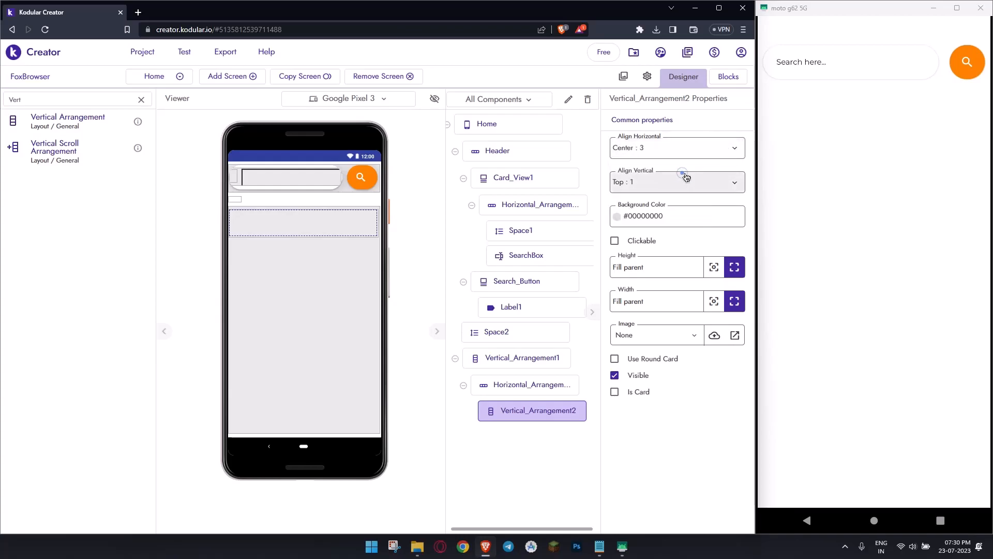
{"action": "left_click", "coordinate": [682, 221]}
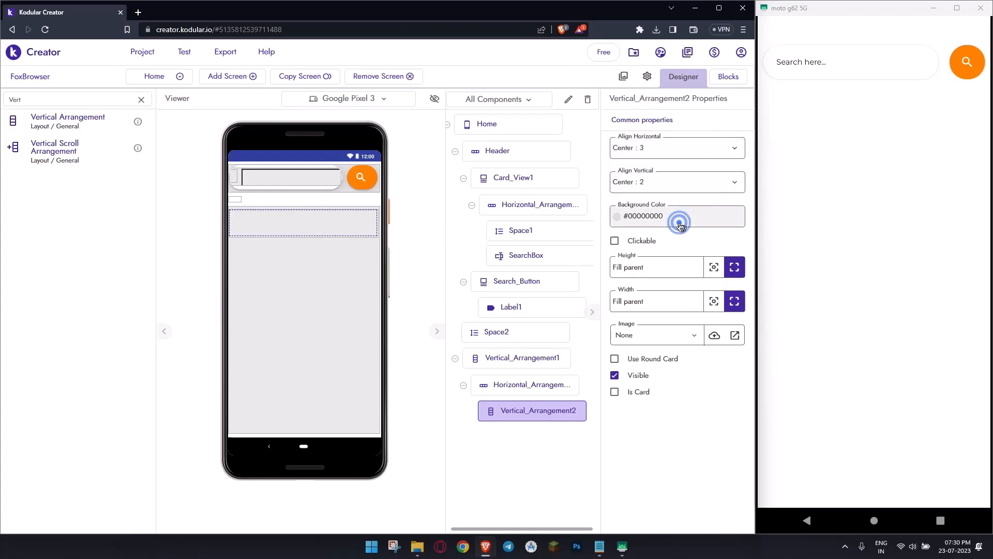
- Add an Image inside Vertical_Arrangement2 and set its width and height to Fill parent
{"action": "double_click", "coordinate": [60, 99]}
{"action": "type", "text": "Im"}
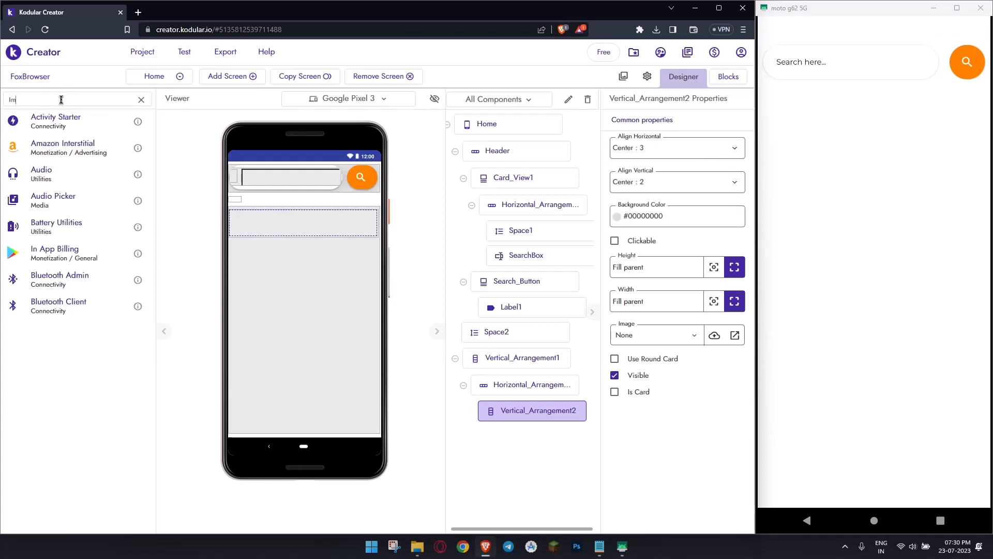
{"action": "type", "text": "age"}
{"action": "left_click_drag", "start_coordinate": [72, 124], "coordinate": [334, 238]}
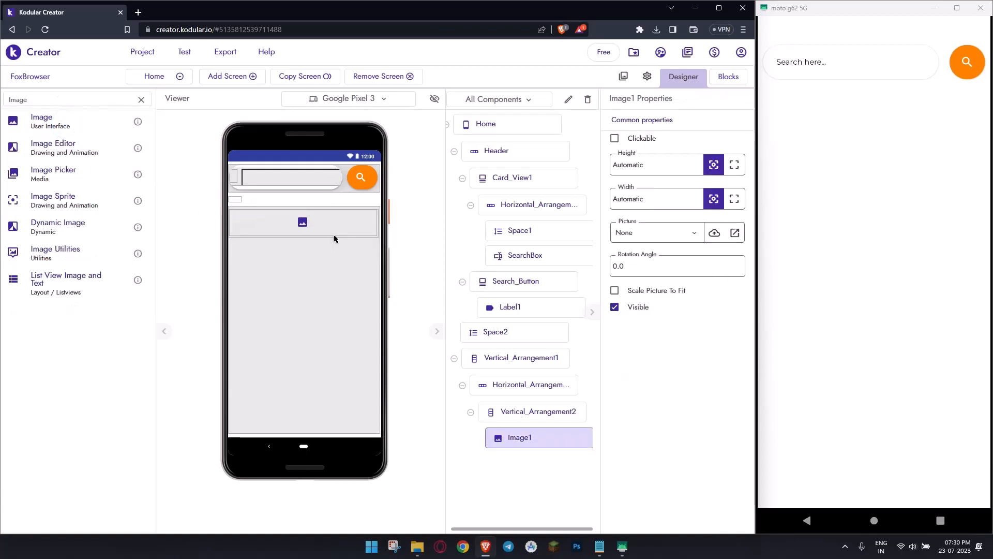
{"action": "left_click", "coordinate": [734, 198]}
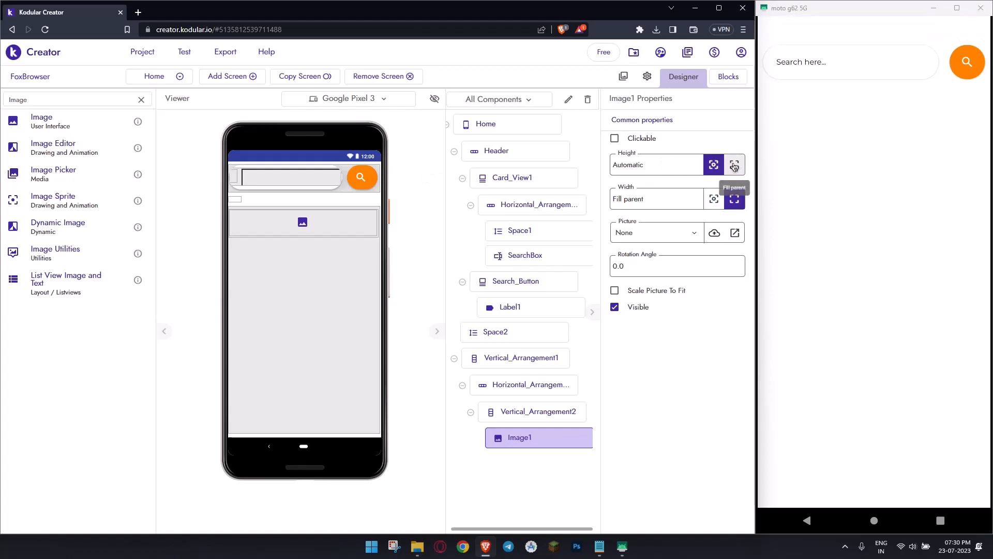
{"action": "left_click", "coordinate": [734, 164]}
- Add a Label below Image1, with its width set to Fill parent and its text alignment to Center
{"action": "double_click", "coordinate": [39, 104]}
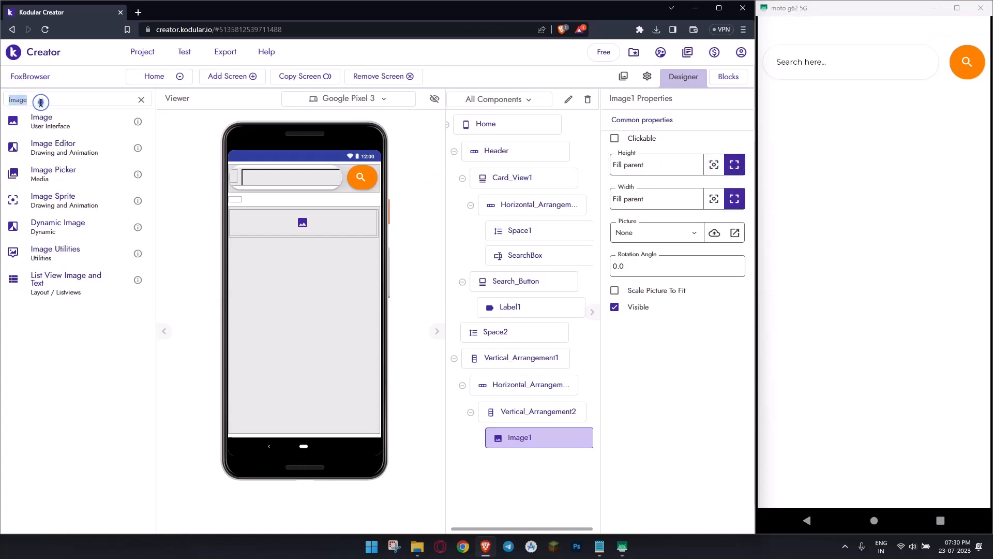
{"action": "type", "text": "Labe"}
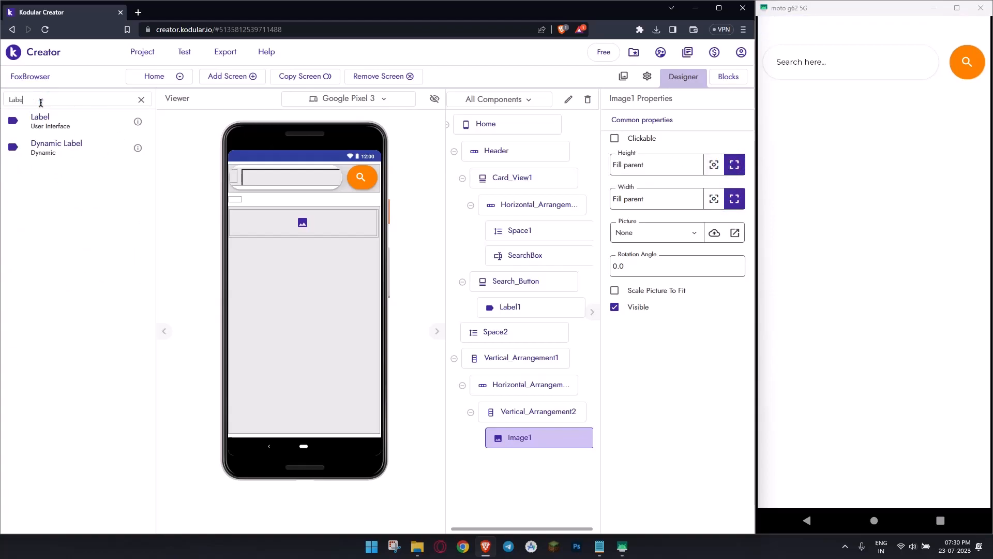
{"action": "left_click_drag", "start_coordinate": [40, 118], "coordinate": [315, 219]}
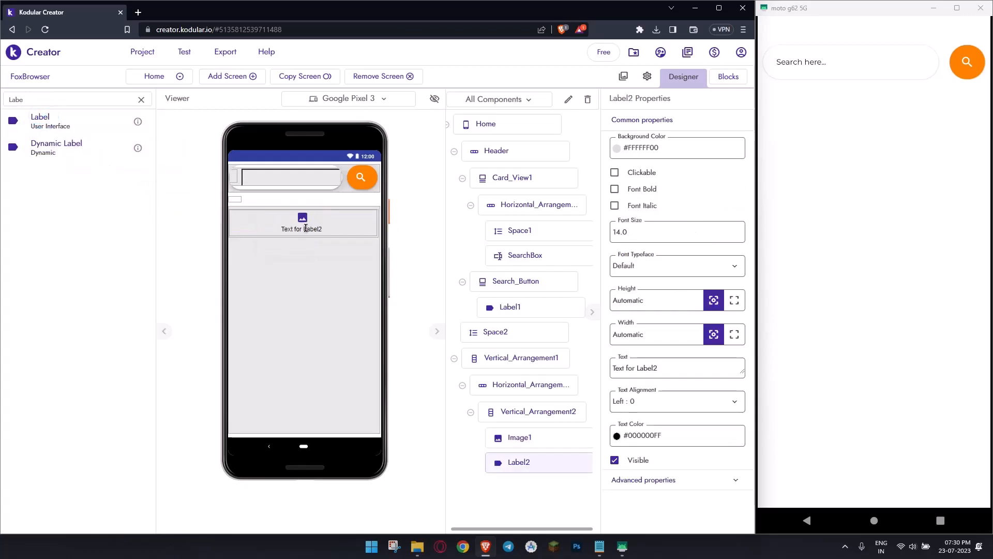
{"action": "left_click", "coordinate": [734, 334]}
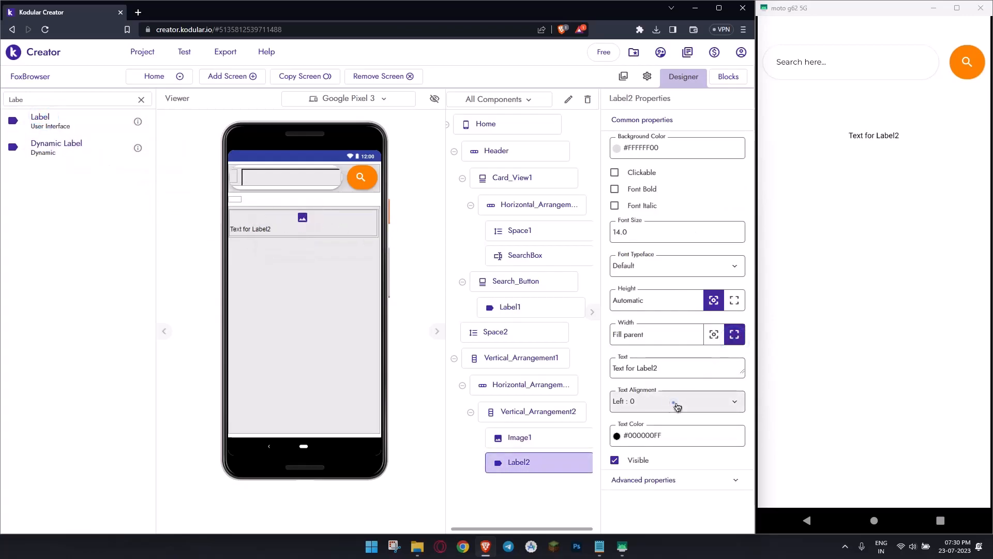
{"action": "left_click", "coordinate": [674, 402]}
{"action": "left_click", "coordinate": [650, 441]}
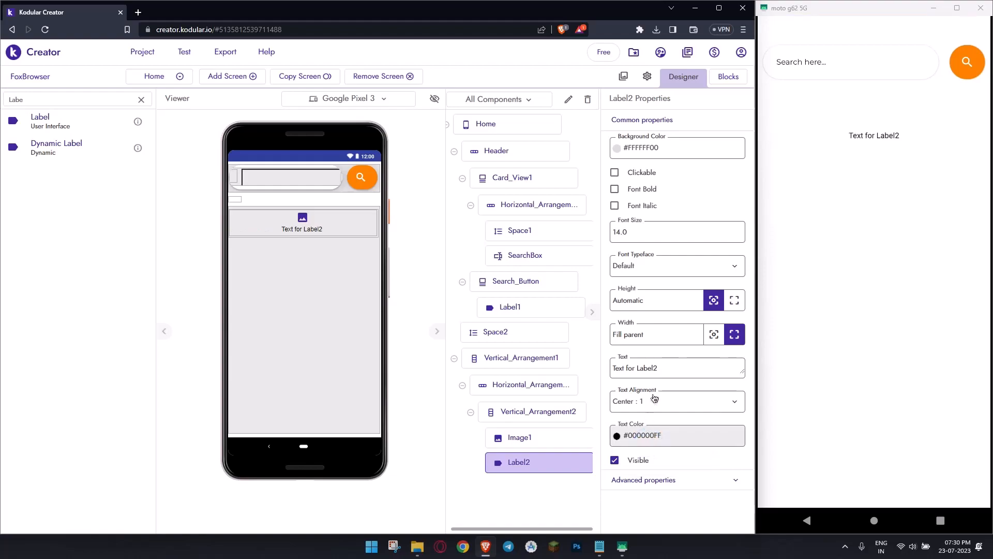
- Set the text of the label below the image to "Google"
{"action": "left_click", "coordinate": [666, 232]}
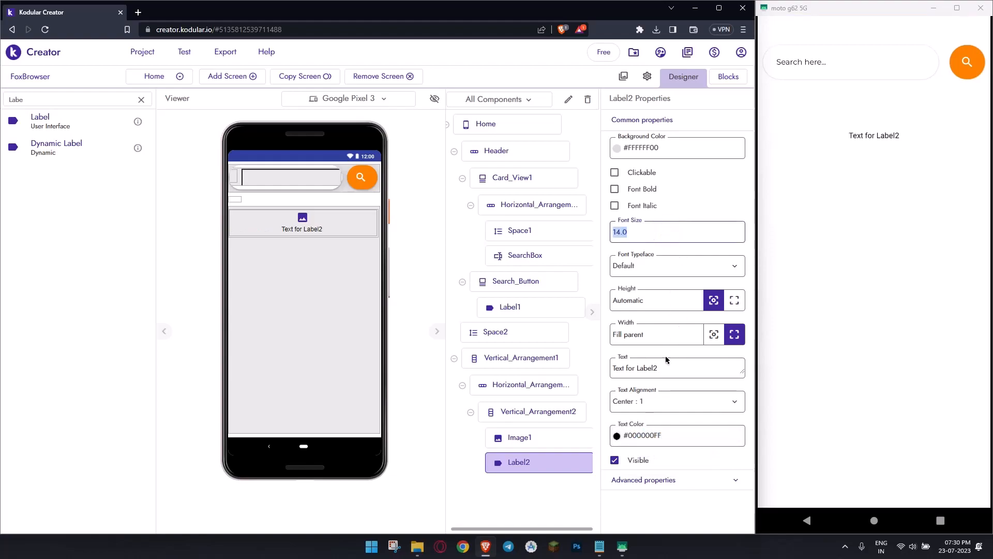
{"action": "left_click", "coordinate": [675, 372]}
{"action": "type", "text": "Google"}
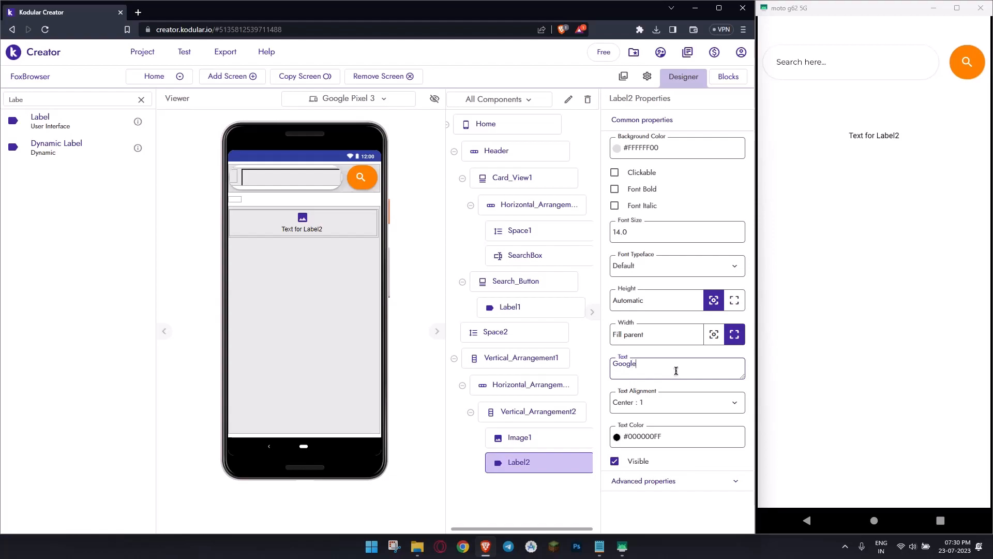
{"action": "key", "text": "Return"}
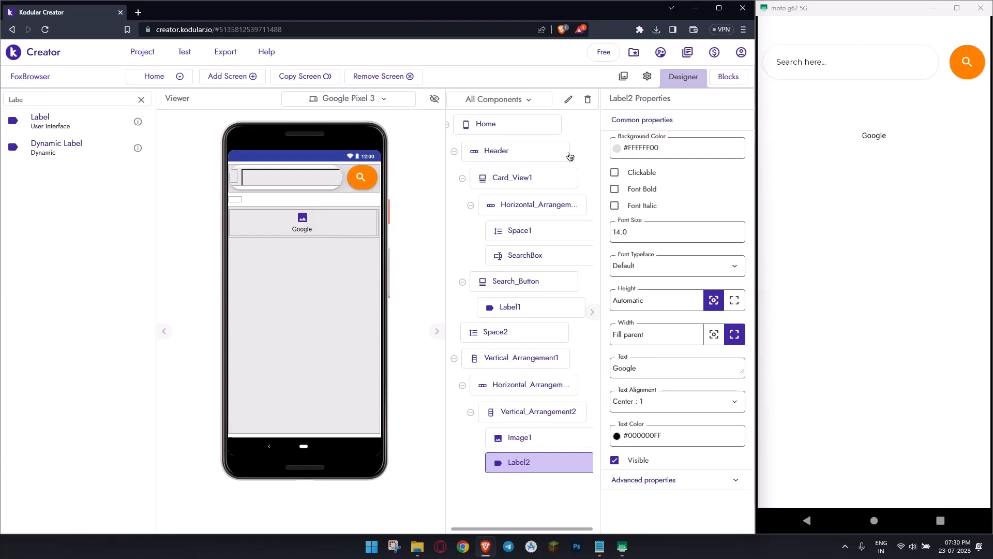
- Upload googleicon.png from the FoxBrowser folder to the project's assets
{"action": "left_click", "coordinate": [622, 77]}
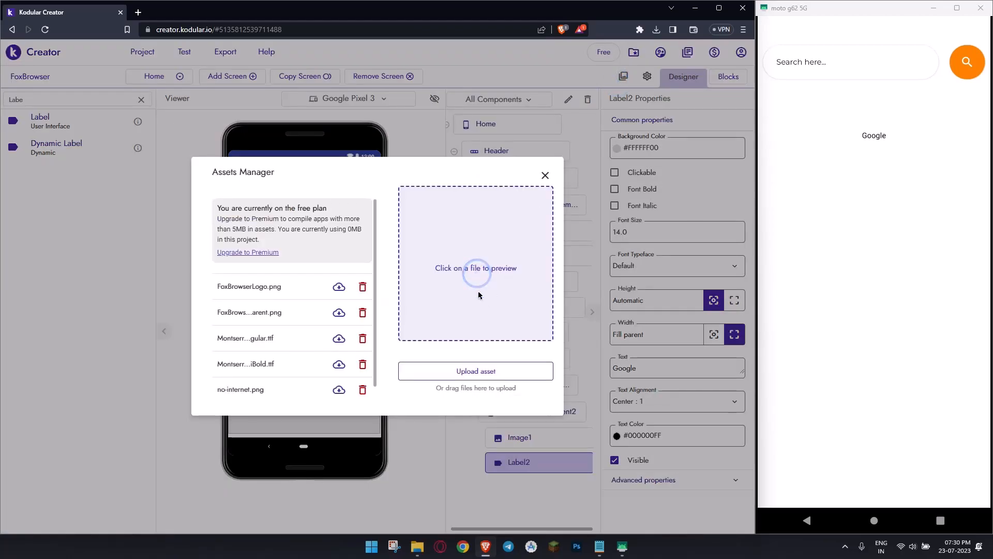
{"action": "left_click", "coordinate": [484, 372]}
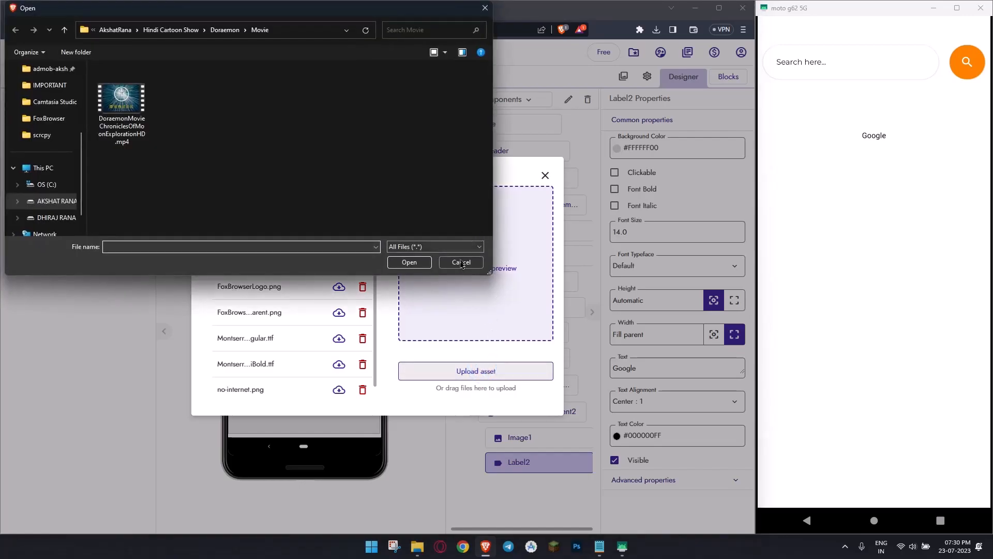
{"action": "left_click", "coordinate": [461, 261]}
{"action": "left_click", "coordinate": [417, 546]}
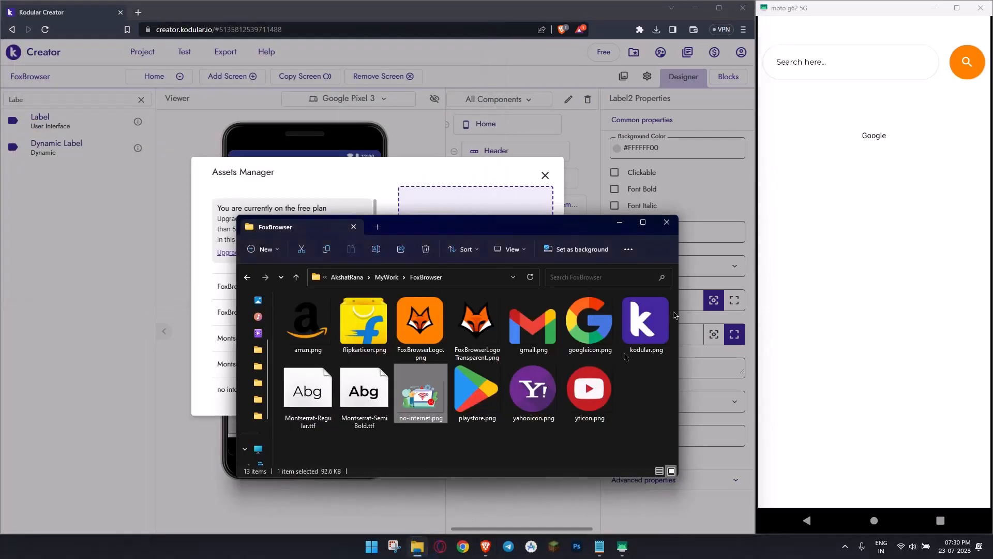
{"action": "left_click", "coordinate": [590, 323]}
{"action": "left_click_drag", "start_coordinate": [475, 235], "coordinate": [517, 186]}
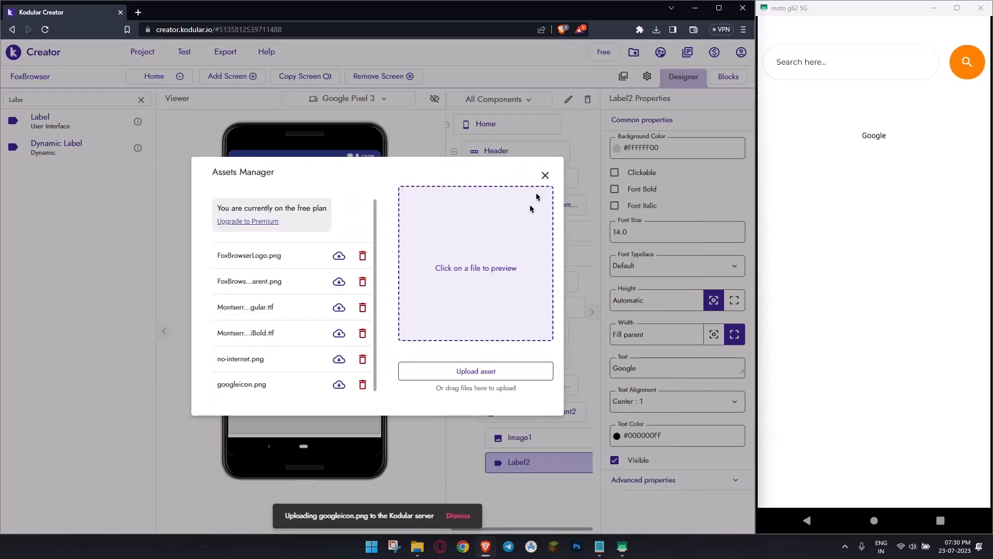
{"action": "scroll", "coordinate": [310, 286], "scroll_direction": "down", "scroll_amount": 1}
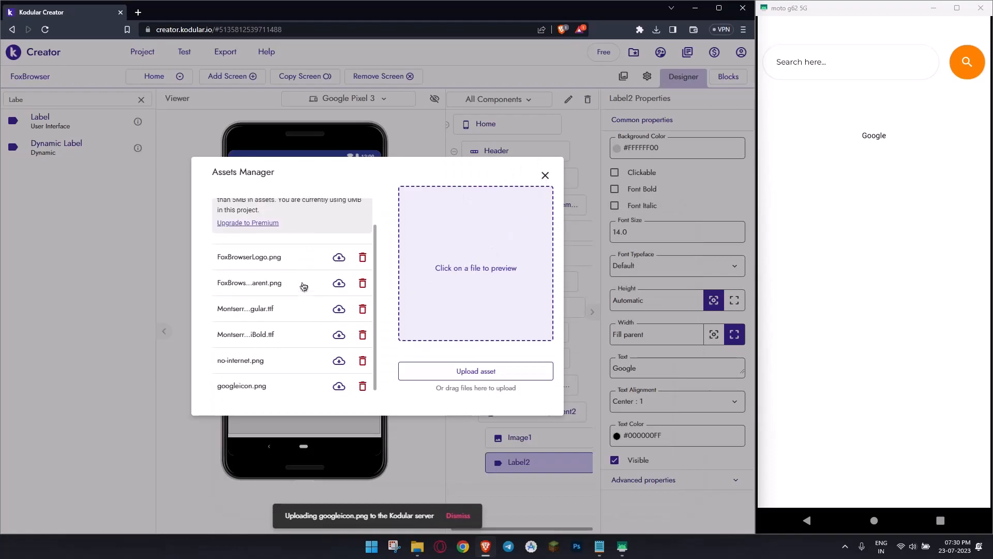
{"action": "left_click", "coordinate": [545, 175]}
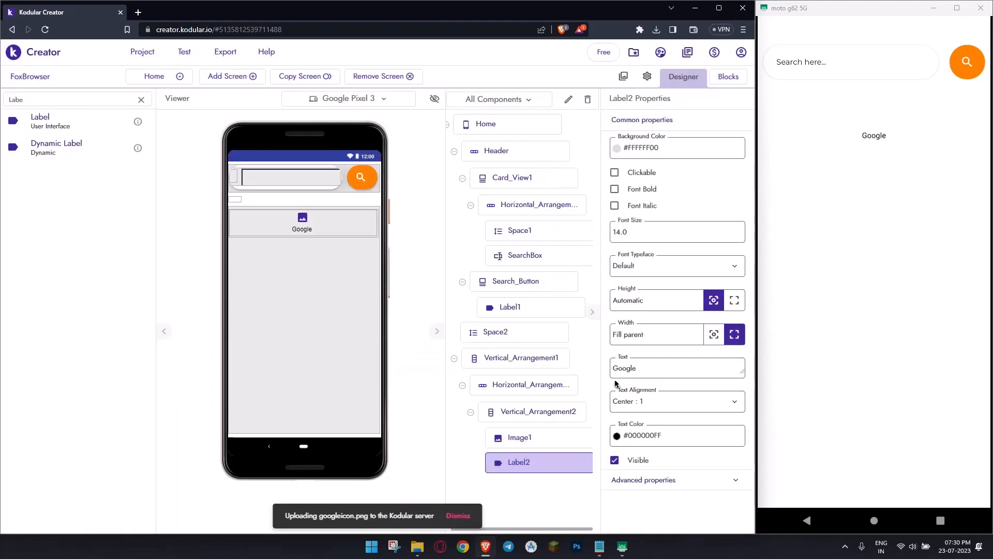
- Set Image1's picture to googleicon.png
{"action": "left_click", "coordinate": [563, 437]}
{"action": "left_click", "coordinate": [655, 233]}
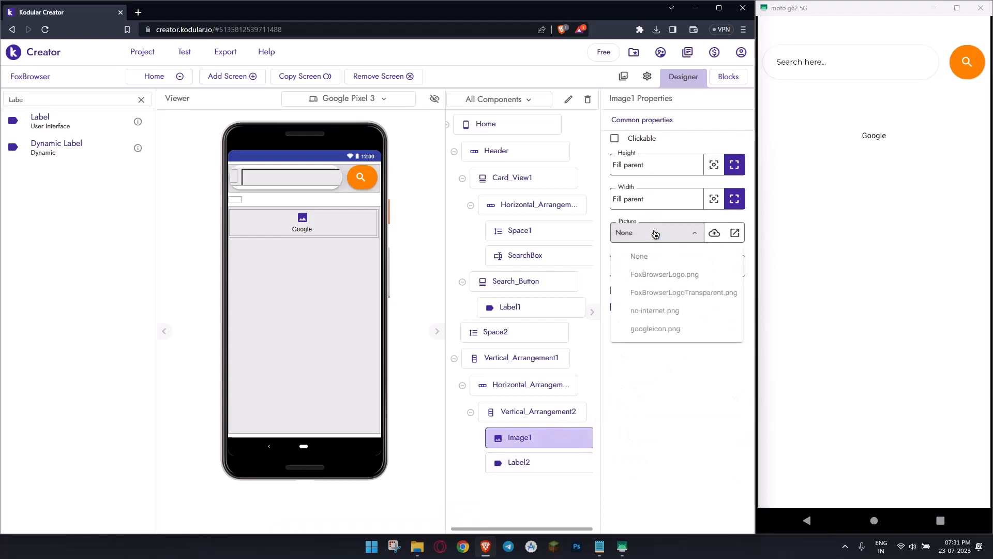
{"action": "left_click", "coordinate": [672, 326]}
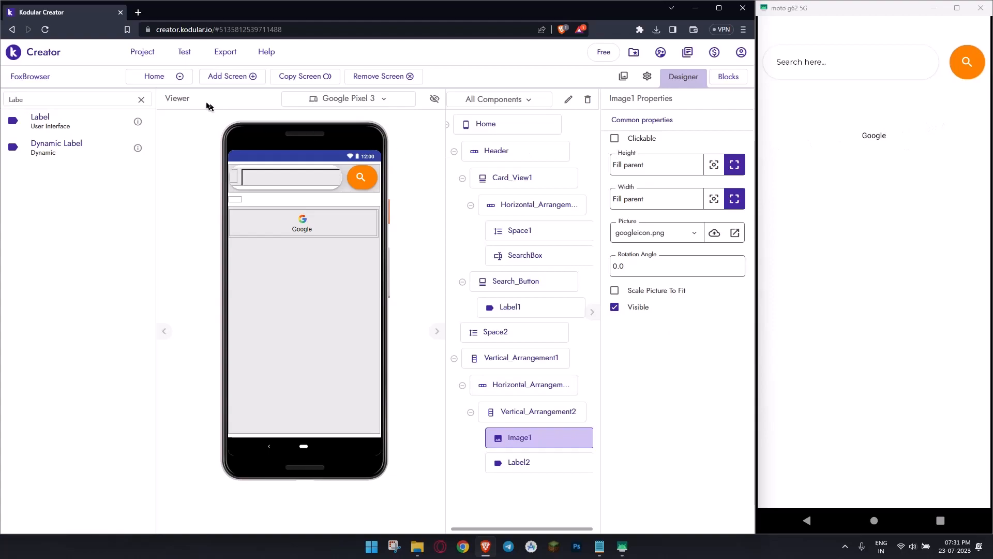
- Refresh the companion screen on the connected phone
{"action": "left_click", "coordinate": [184, 52]}
{"action": "left_click", "coordinate": [217, 125]}
{"action": "left_click", "coordinate": [184, 51]}
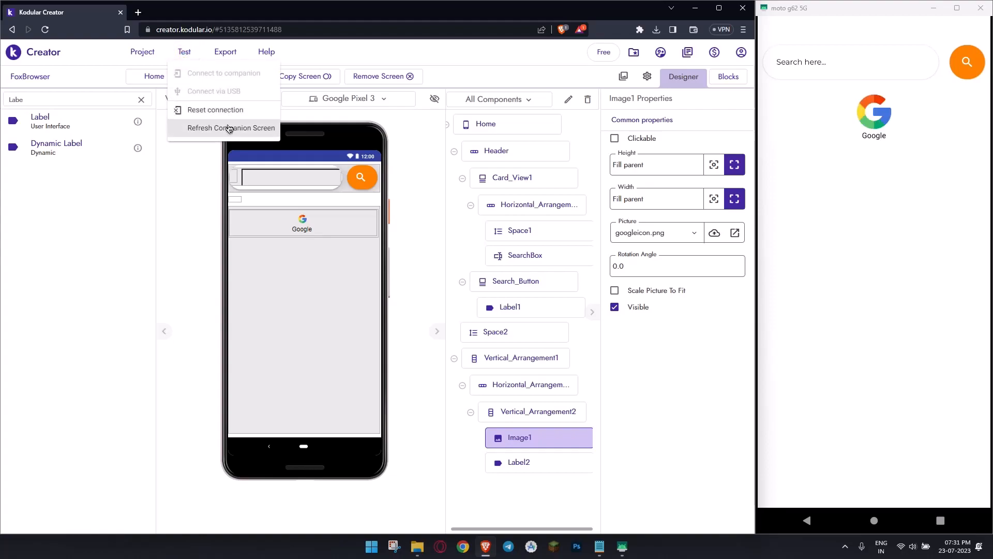
{"action": "left_click", "coordinate": [673, 392]}
- Try a height of 5% for Image1, and settle on 4%
{"action": "left_click", "coordinate": [523, 433]}
{"action": "left_click", "coordinate": [665, 163]}
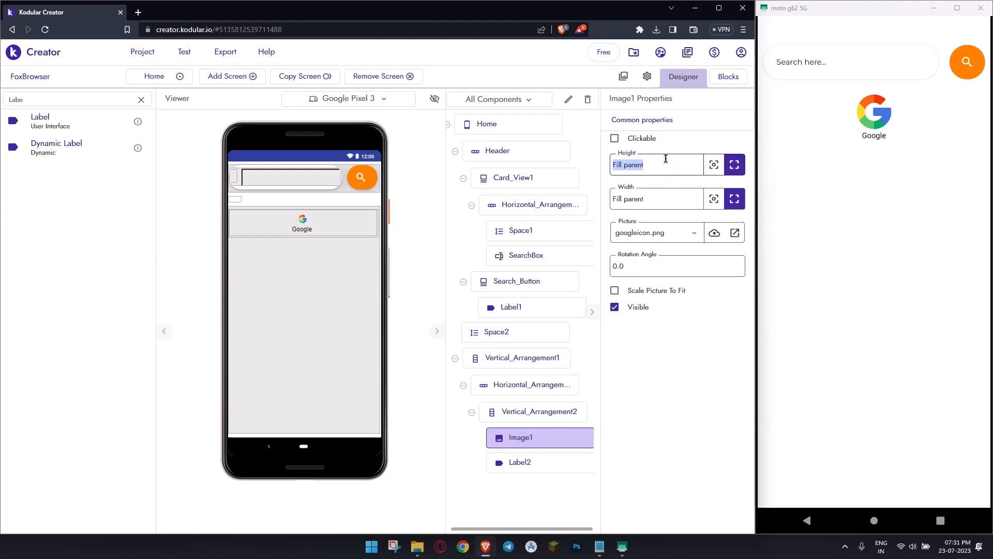
{"action": "type", "text": "5%"}
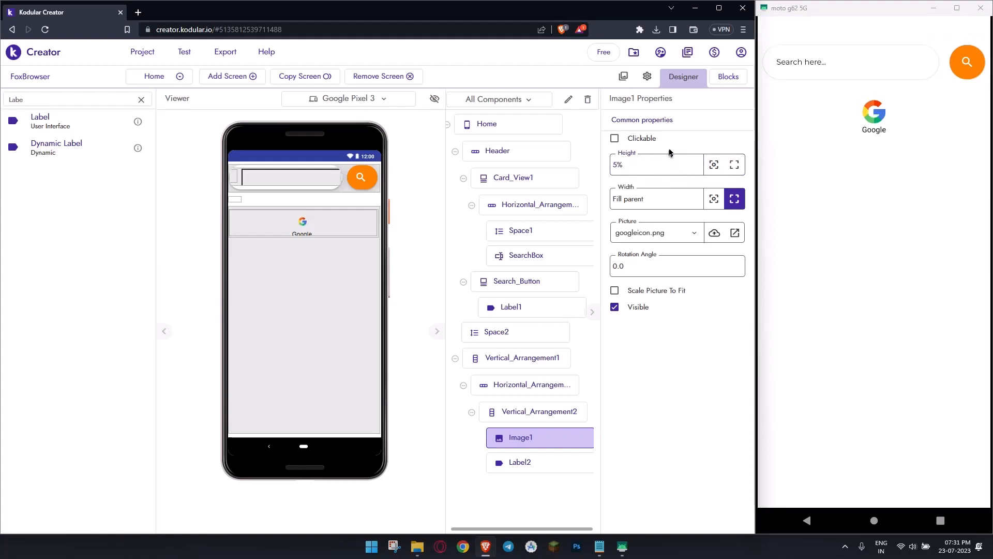
{"action": "left_click", "coordinate": [671, 164]}
{"action": "type", "text": "4%"}
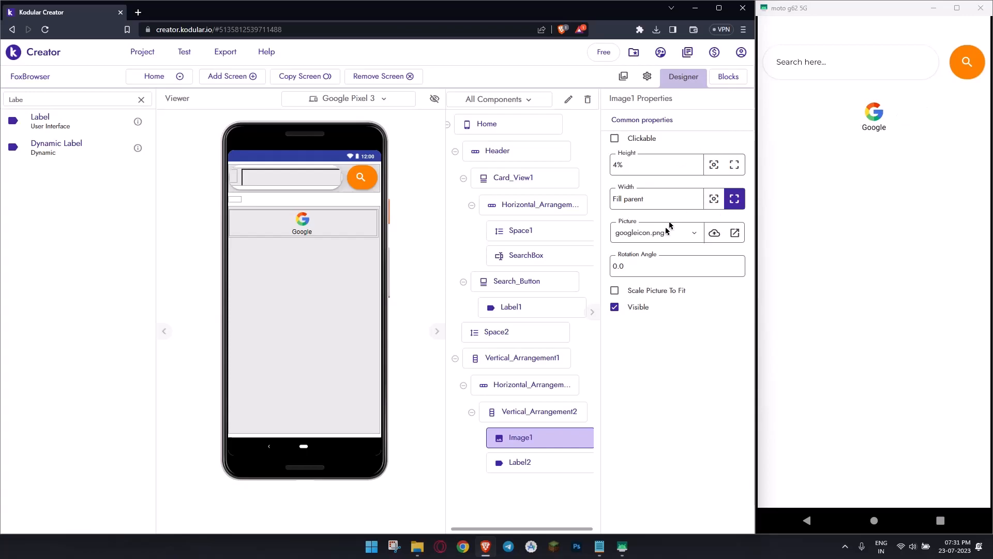
- Set the imported font typeface of Label2 to Montserrat-Regular.ttf
{"action": "left_click", "coordinate": [514, 465]}
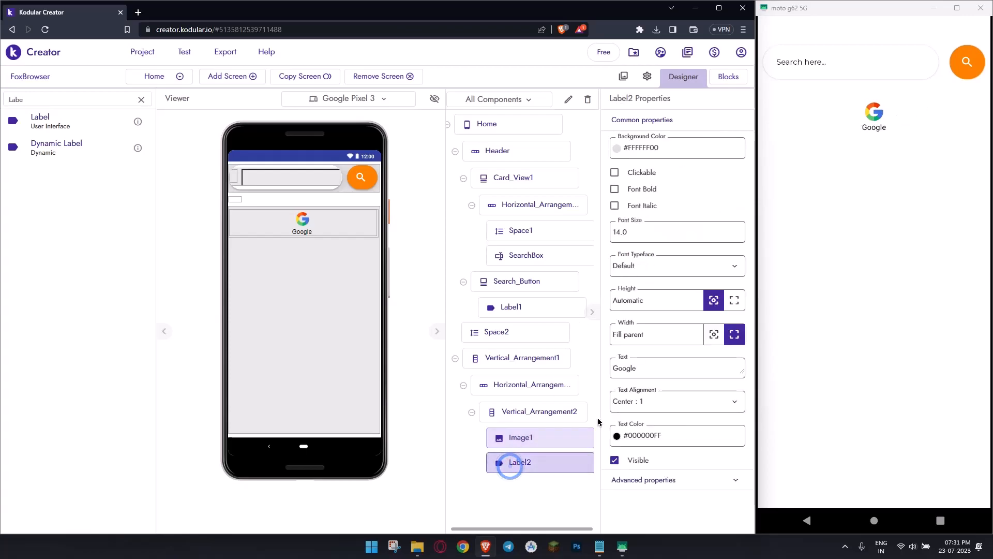
{"action": "left_click", "coordinate": [666, 476]}
{"action": "scroll", "coordinate": [650, 403], "scroll_direction": "down", "scroll_amount": 2}
{"action": "left_click", "coordinate": [651, 399]}
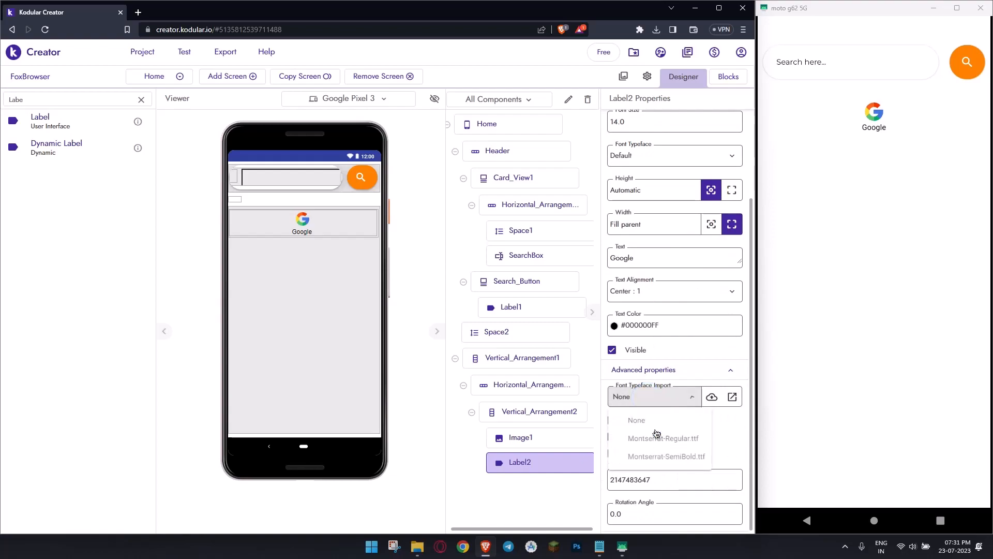
{"action": "left_click", "coordinate": [664, 437]}
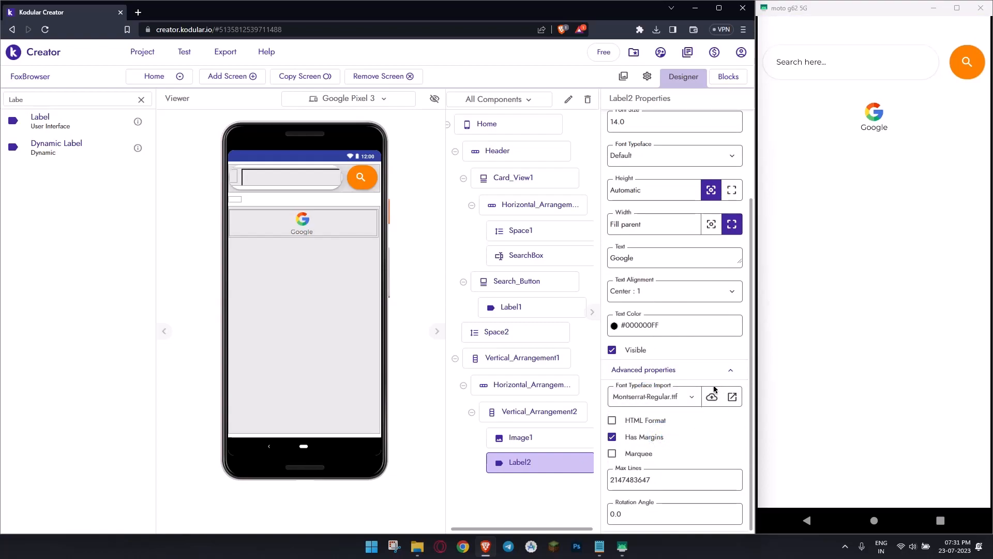
- Make Vertical_Arrangement2, which holds the Google icon and label, clickable
{"action": "left_click", "coordinate": [527, 411]}
{"action": "left_click", "coordinate": [626, 241]}
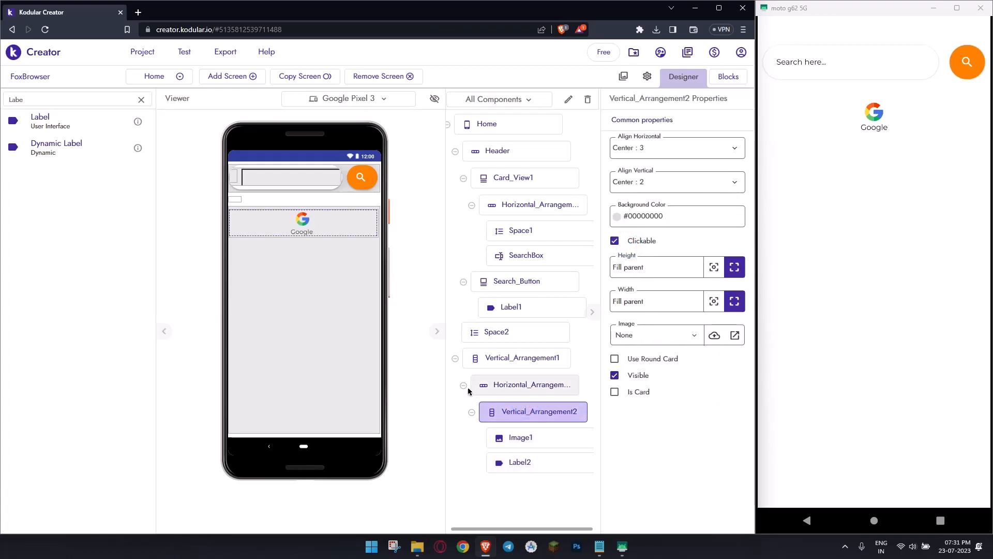
{"action": "left_click", "coordinate": [464, 386]}
{"action": "left_click", "coordinate": [506, 388]}
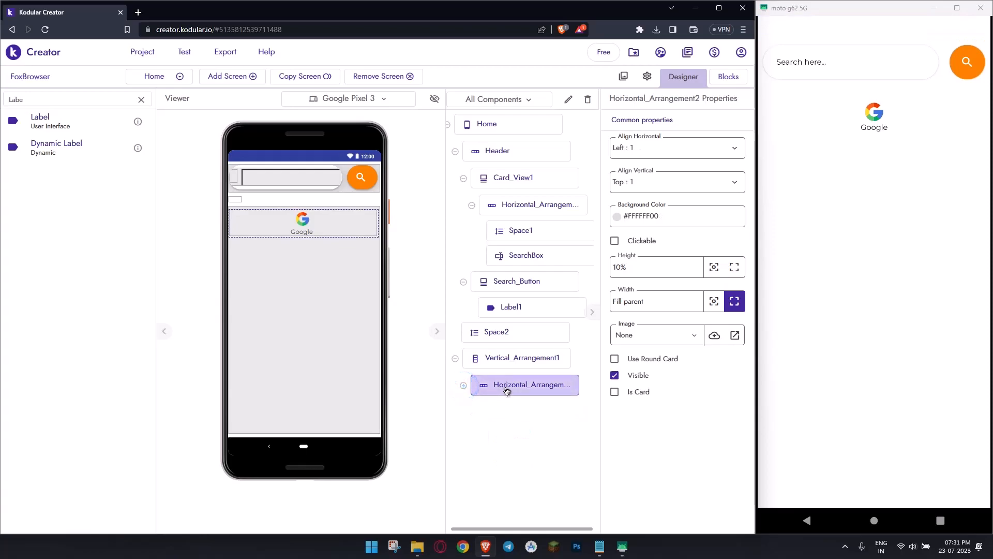
{"action": "left_click", "coordinate": [371, 230]}
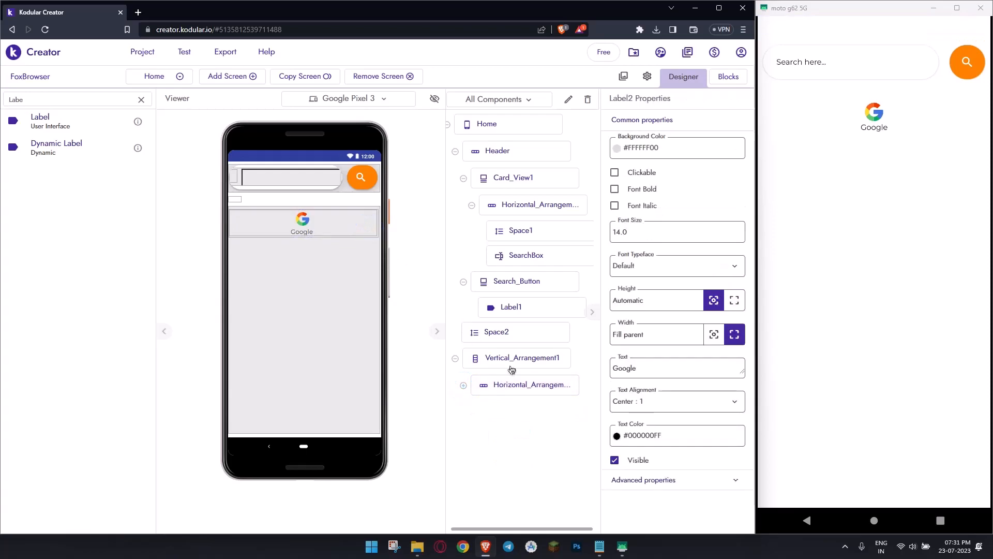
{"action": "left_click", "coordinate": [528, 384]}
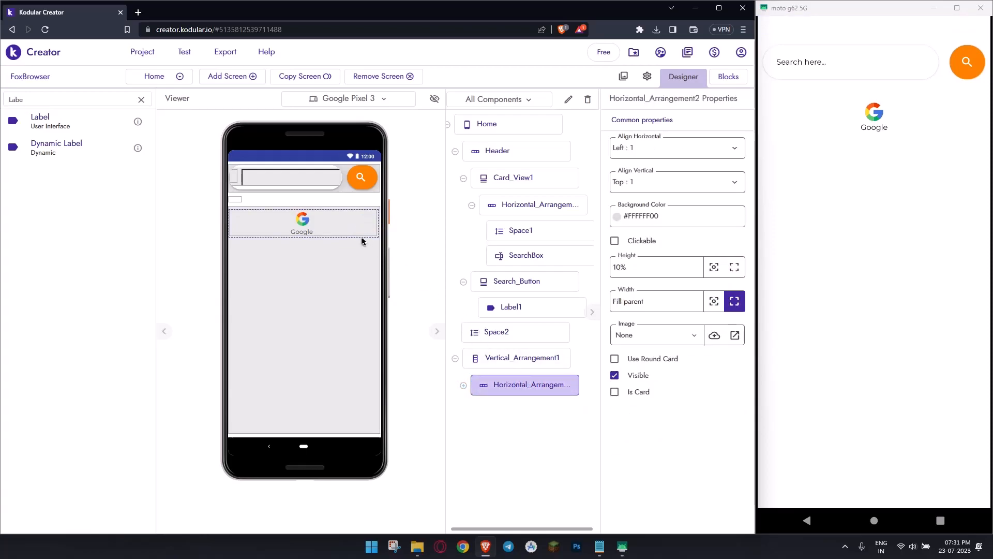
{"action": "left_click", "coordinate": [464, 386]}
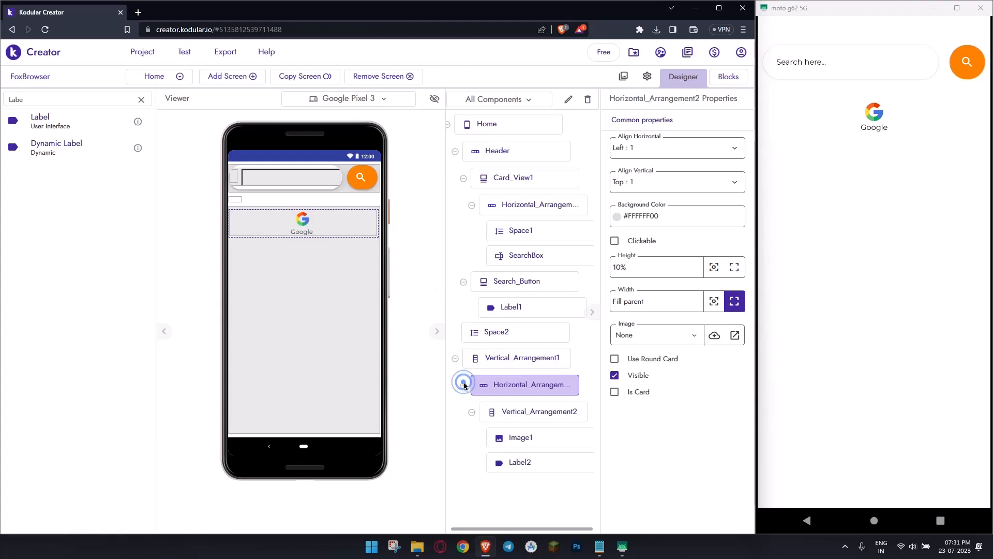
- Duplicate the Google shortcut arrangement three times to make a row of four shortcuts
{"action": "left_click", "coordinate": [506, 411]}
{"action": "right_click", "coordinate": [376, 238]}
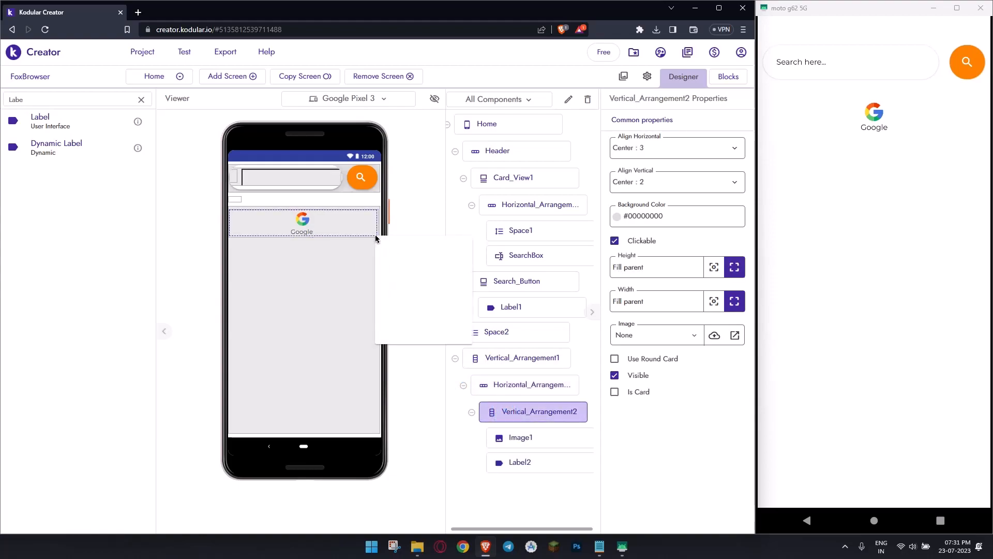
{"action": "left_click", "coordinate": [410, 342]}
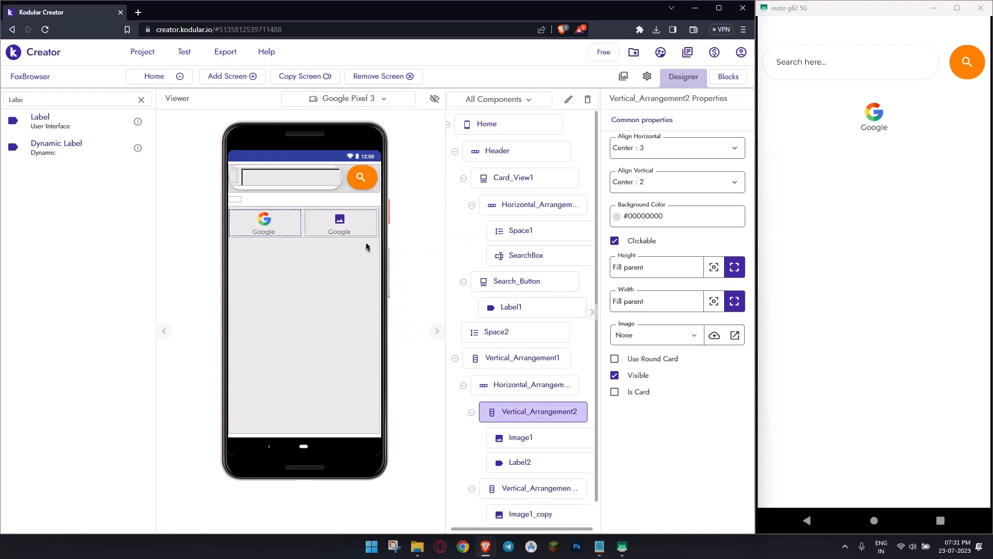
{"action": "right_click", "coordinate": [376, 238]}
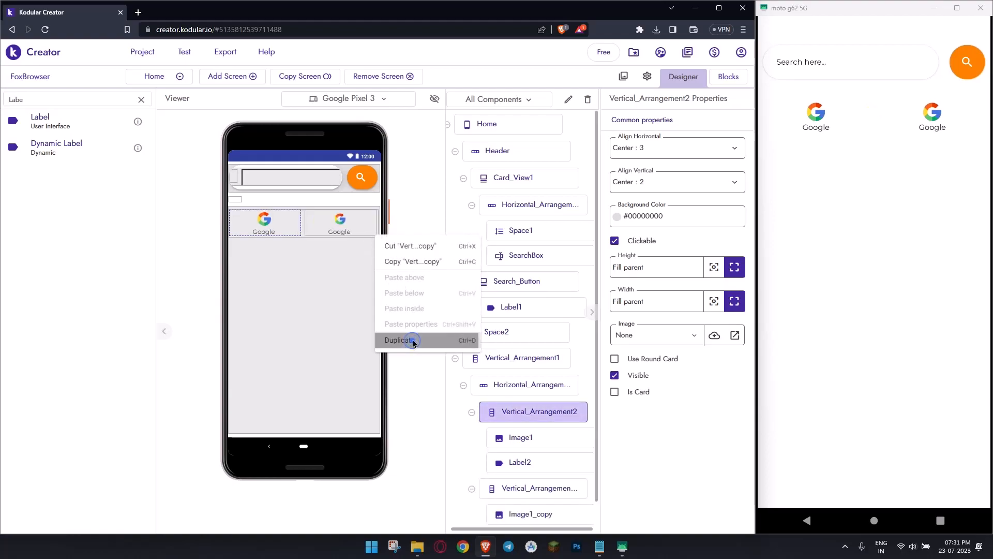
{"action": "left_click", "coordinate": [401, 340]}
{"action": "right_click", "coordinate": [376, 238]}
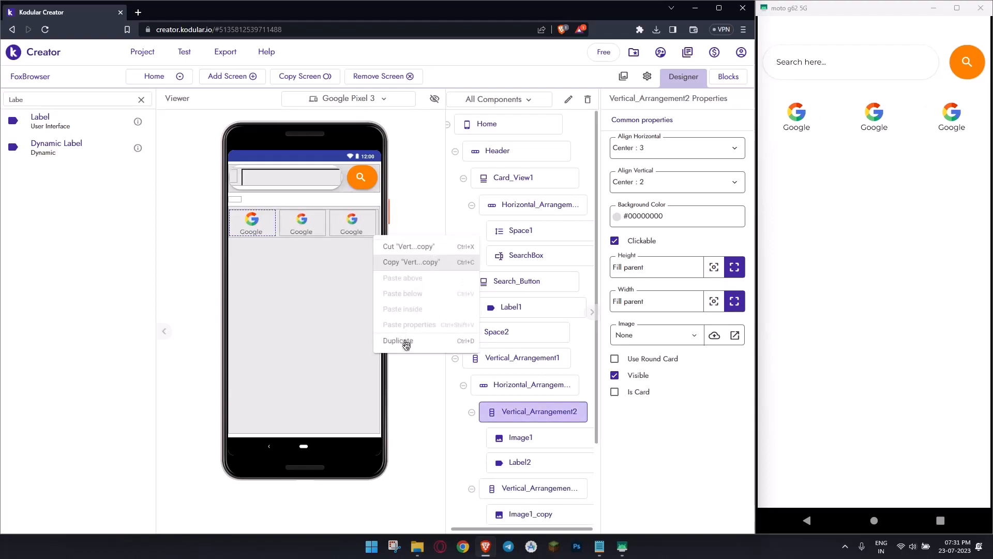
{"action": "left_click", "coordinate": [379, 340]}
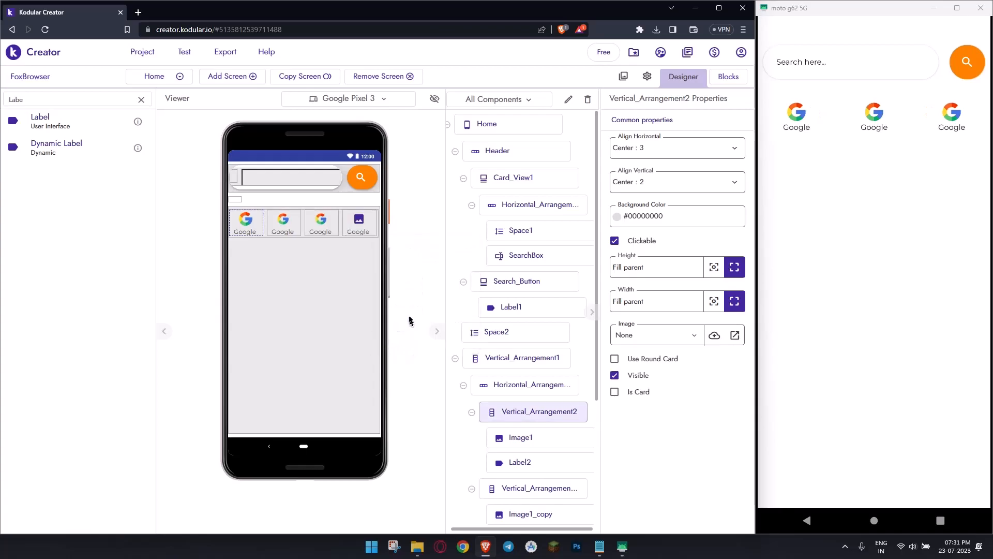
- Duplicate Horizontal_Arrangement2 with its four shortcuts to make a second row below it
{"action": "left_click", "coordinate": [377, 236]}
{"action": "right_click", "coordinate": [377, 236]}
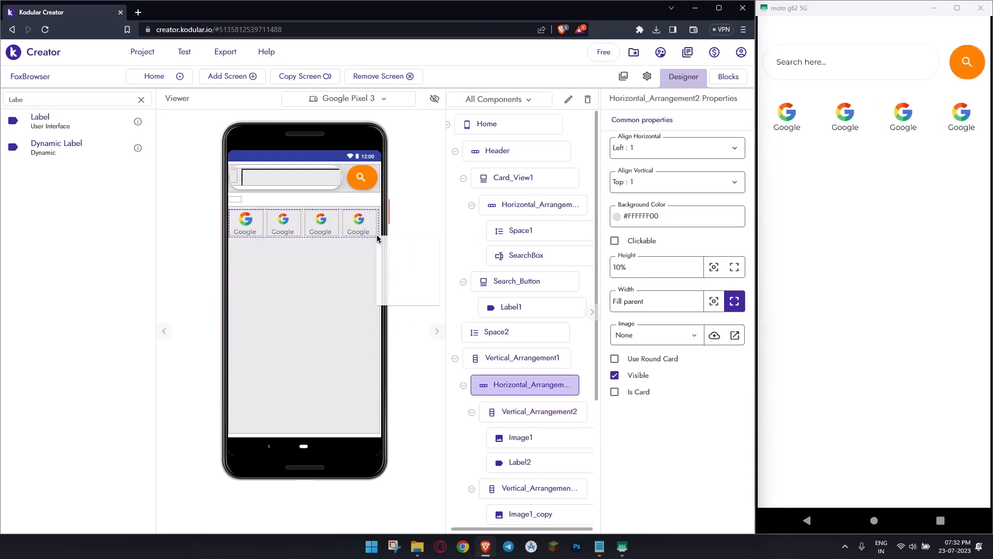
{"action": "left_click", "coordinate": [412, 341]}
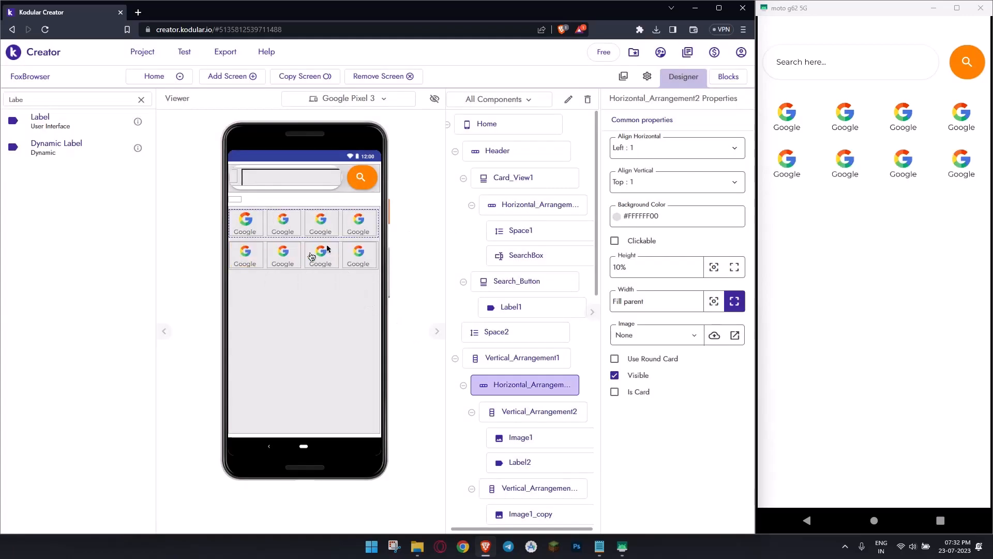
- Upload yahooicon.png from the FoxBrowser folder to the project's assets
{"action": "left_click", "coordinate": [286, 220]}
{"action": "left_click", "coordinate": [665, 232]}
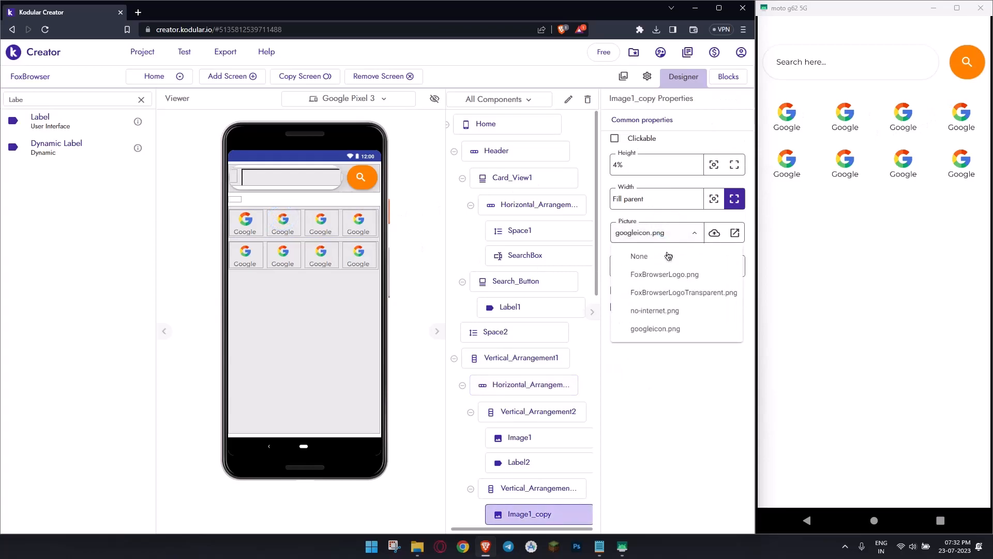
{"action": "left_click", "coordinate": [624, 77]}
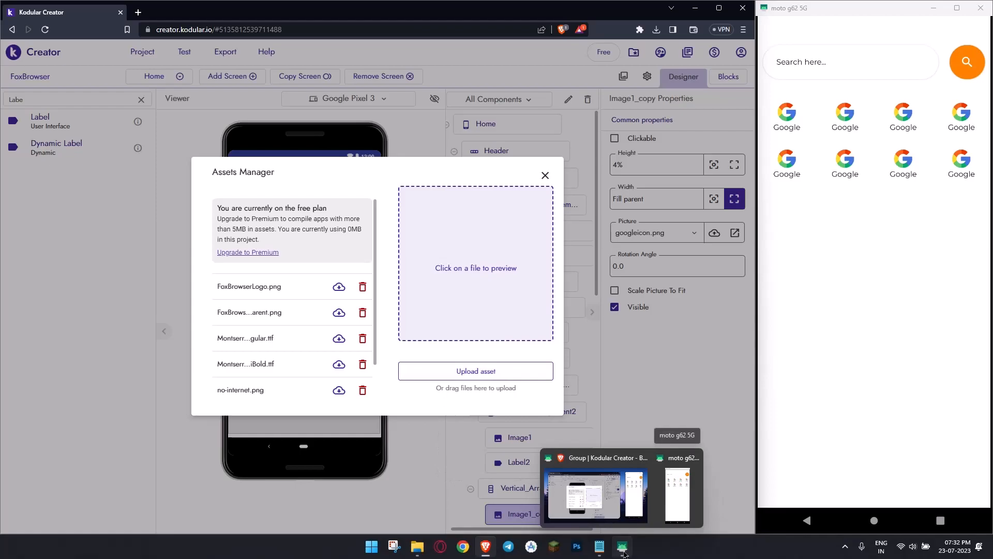
{"action": "left_click", "coordinate": [418, 546]}
{"action": "left_click_drag", "start_coordinate": [481, 227], "coordinate": [532, 300]}
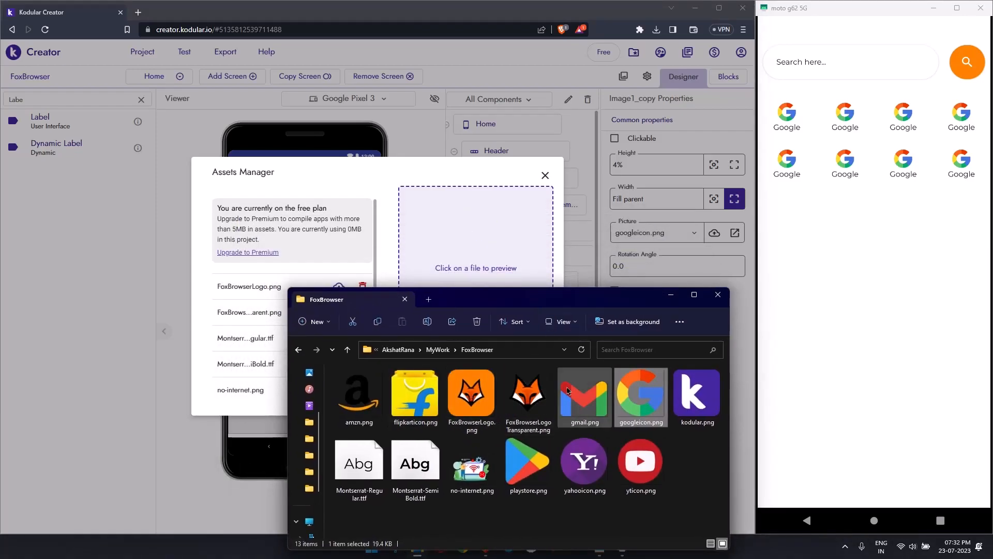
{"action": "left_click_drag", "start_coordinate": [585, 462], "coordinate": [492, 239]}
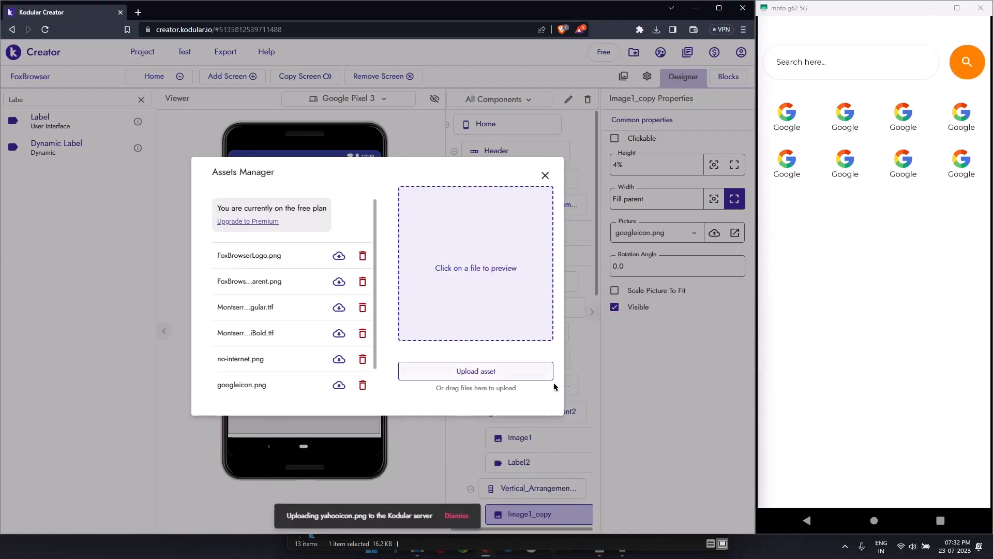
- Move the FoxBrowser folder window aside and upload yticon.png, kodular.png and gmail.png to the project's assets
{"action": "left_click", "coordinate": [417, 547]}
{"action": "left_click_drag", "start_coordinate": [600, 300], "coordinate": [837, 189]}
{"action": "left_click_drag", "start_coordinate": [877, 349], "coordinate": [467, 289]}
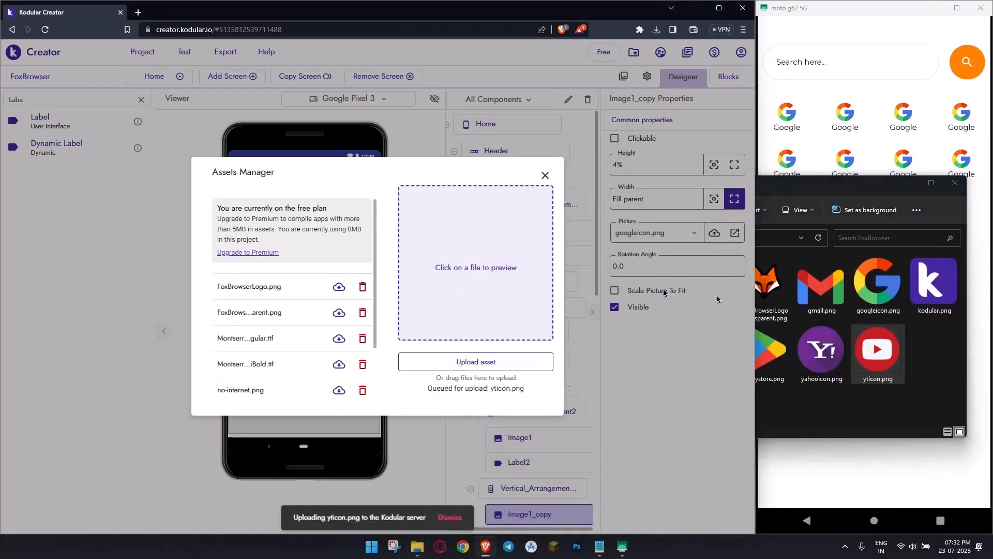
{"action": "left_click_drag", "start_coordinate": [933, 283], "coordinate": [486, 297]}
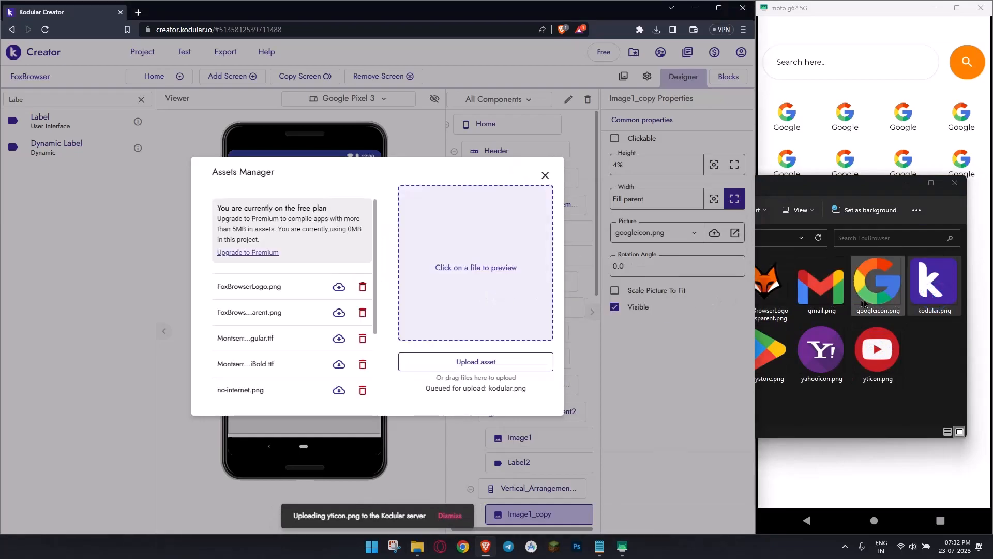
{"action": "left_click_drag", "start_coordinate": [821, 283], "coordinate": [429, 272]}
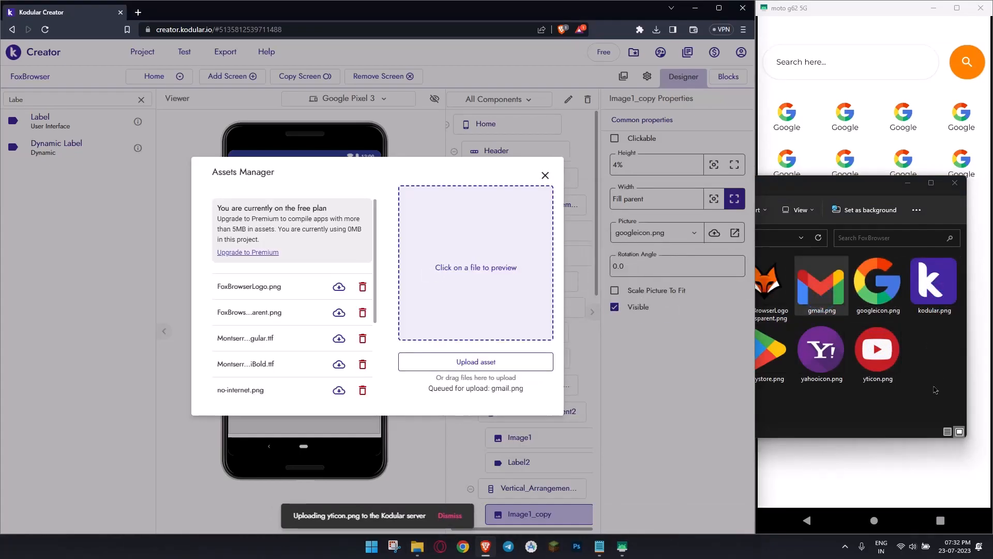
- Upload playstore.png, flipkarticon.png and amzn.png to the project's assets and close the Assets Manager
{"action": "left_click", "coordinate": [765, 352]}
{"action": "left_click_drag", "start_coordinate": [766, 352], "coordinate": [485, 299]}
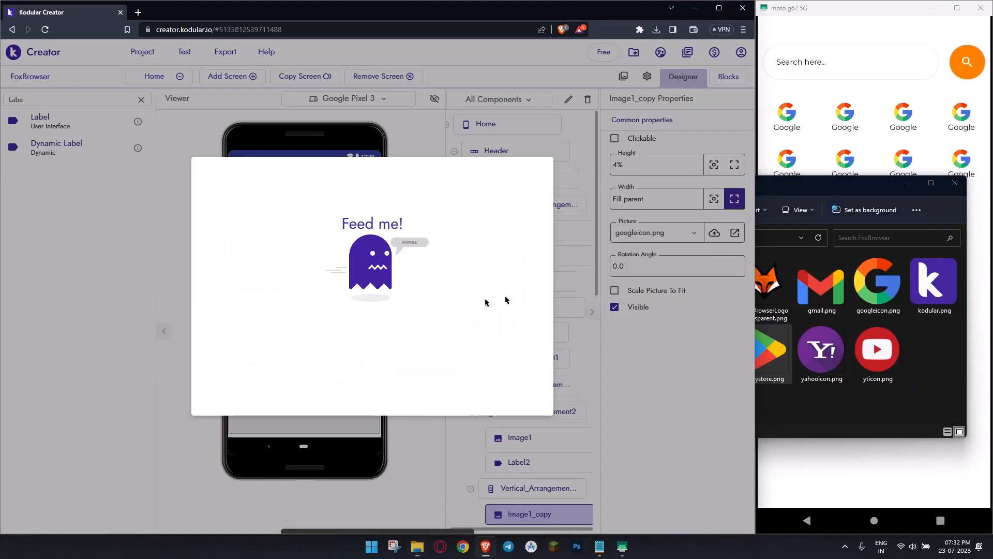
{"action": "left_click", "coordinate": [865, 415]}
{"action": "left_click_drag", "start_coordinate": [665, 293], "coordinate": [463, 268]}
{"action": "left_click", "coordinate": [842, 404]}
{"action": "left_click_drag", "start_coordinate": [605, 299], "coordinate": [501, 252]}
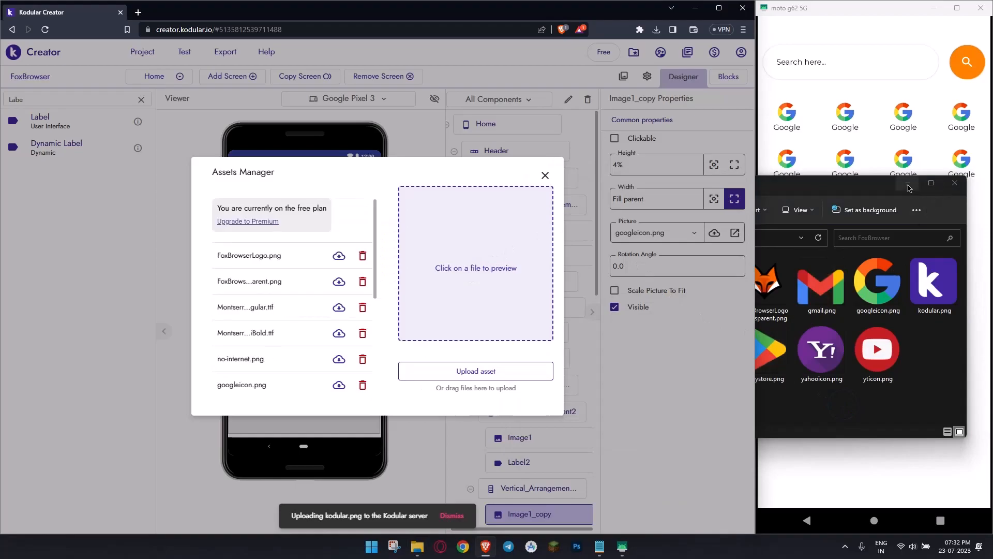
{"action": "left_click", "coordinate": [908, 186]}
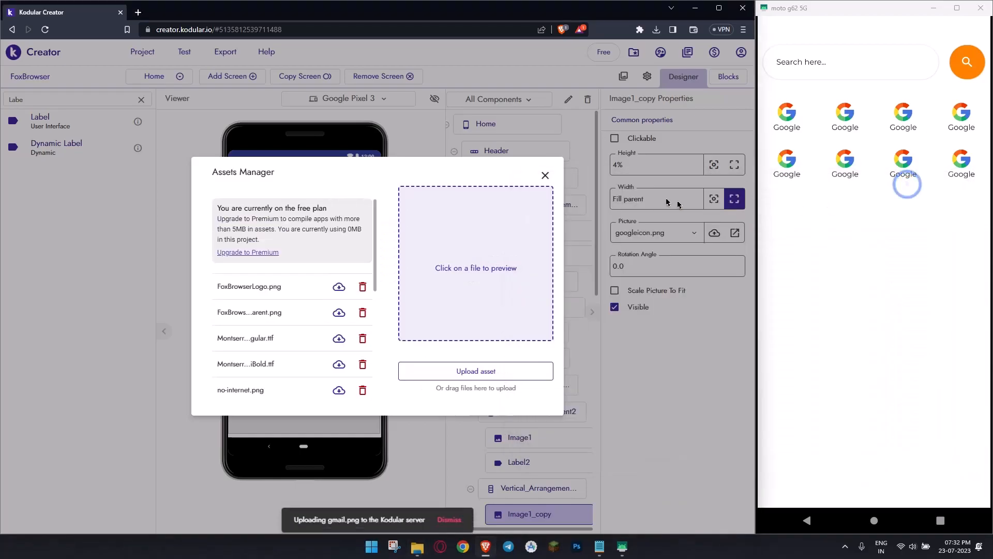
{"action": "left_click", "coordinate": [545, 176]}
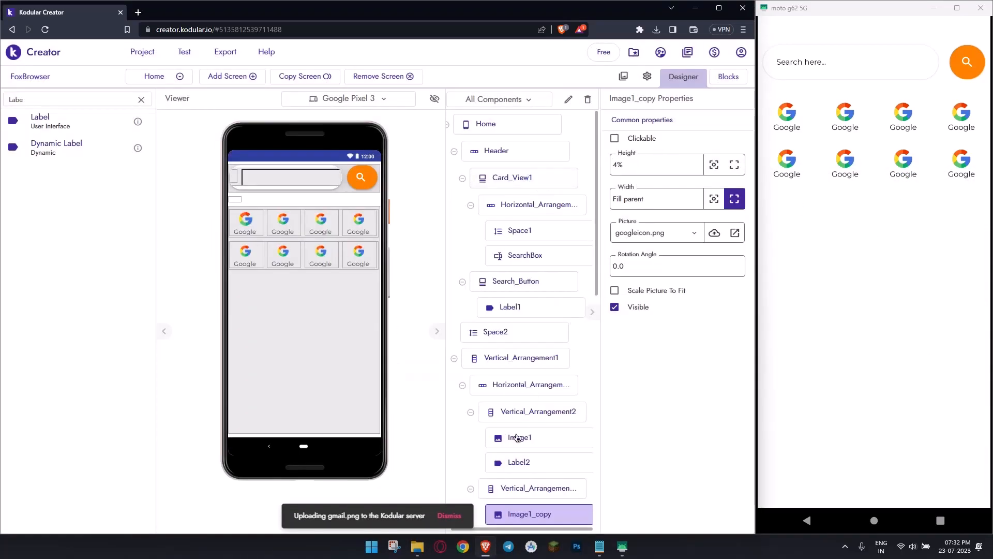
{"action": "left_click", "coordinate": [458, 516]}
{"action": "left_click", "coordinate": [454, 516]}
{"action": "left_click", "coordinate": [453, 518]}
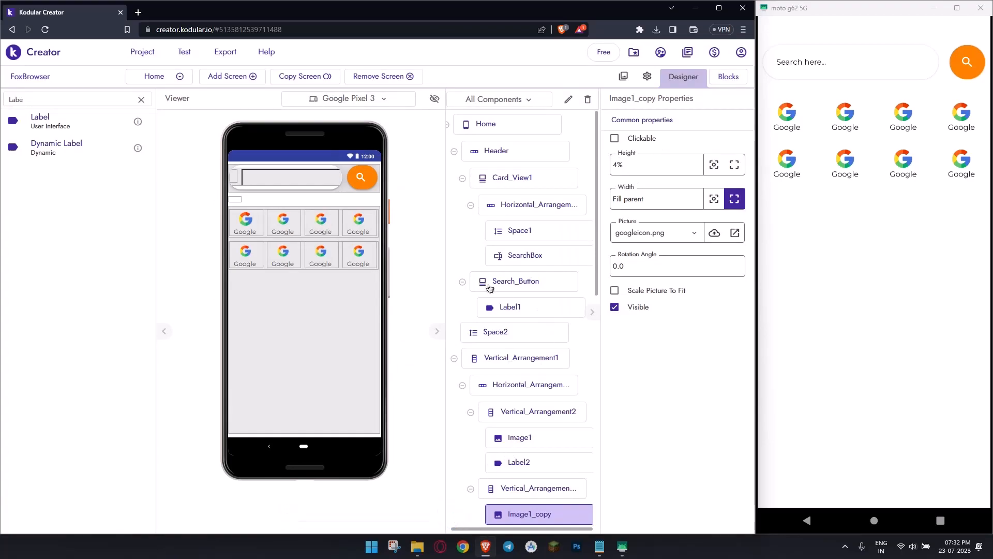
- In the first row, set the second shortcut's picture to yticon.png and the third's to yahooicon.png
{"action": "left_click", "coordinate": [637, 236]}
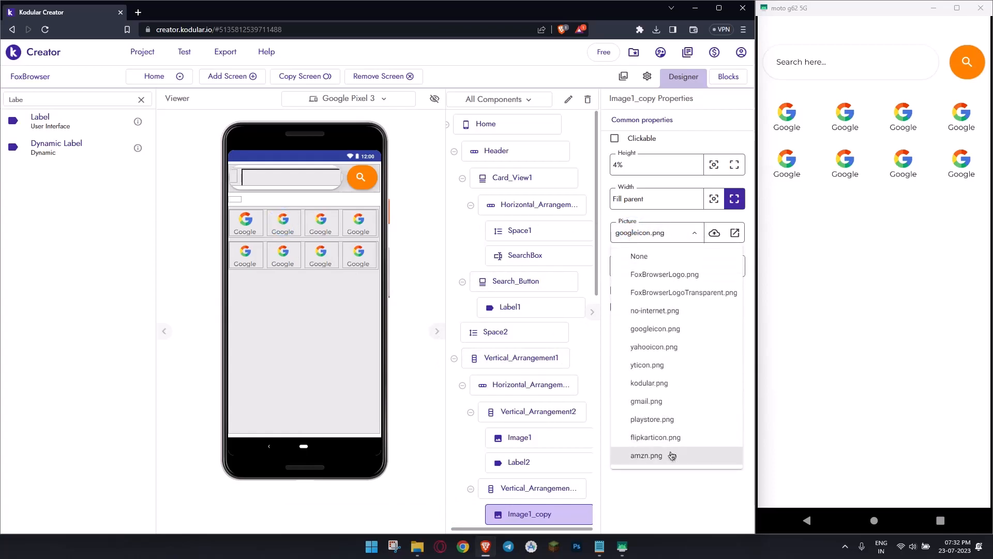
{"action": "left_click", "coordinate": [653, 365]}
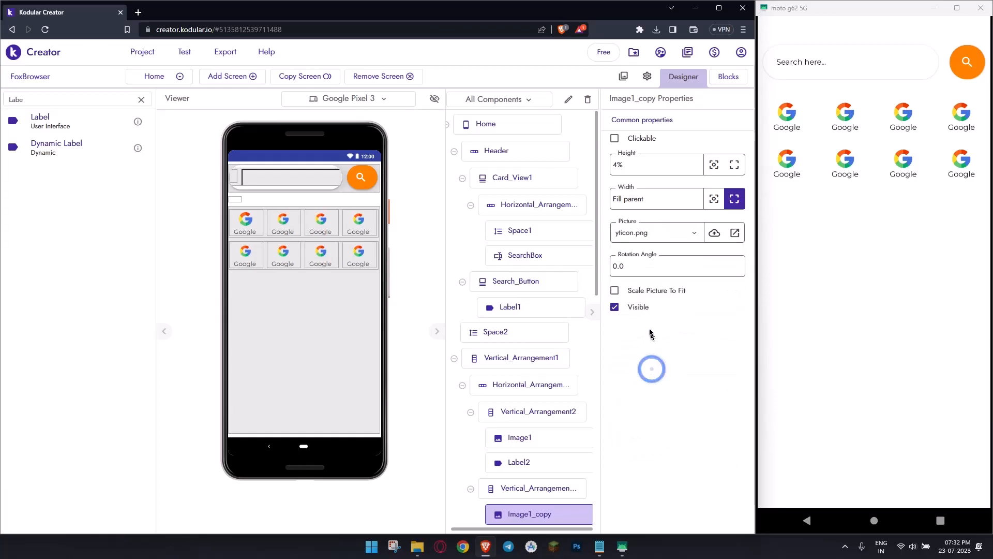
{"action": "left_click", "coordinate": [319, 223]}
{"action": "left_click", "coordinate": [653, 233]}
{"action": "left_click", "coordinate": [670, 348]}
- Set the picture of the fourth shortcut in the first row to gmail.png
{"action": "left_click", "coordinate": [365, 222]}
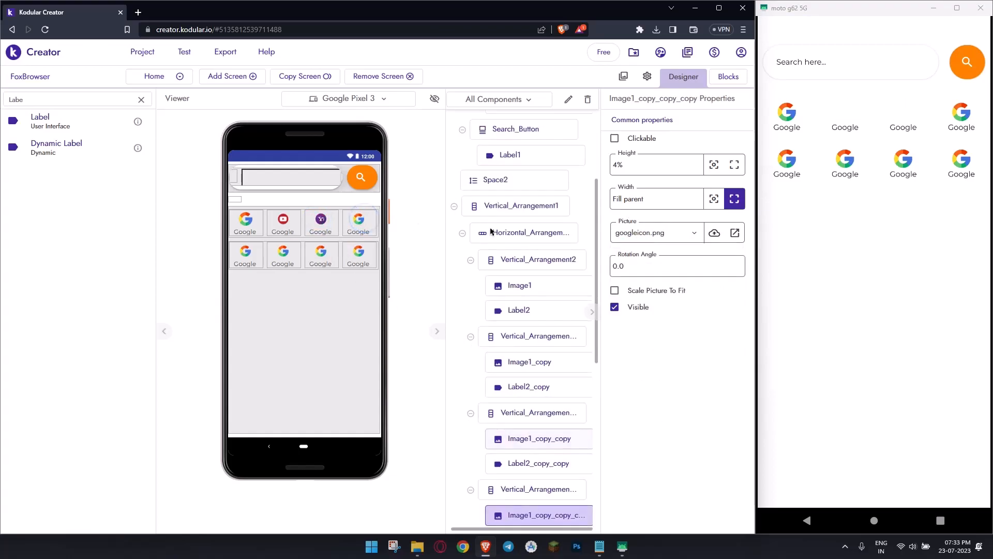
{"action": "left_click", "coordinate": [646, 233]}
{"action": "left_click", "coordinate": [667, 402]}
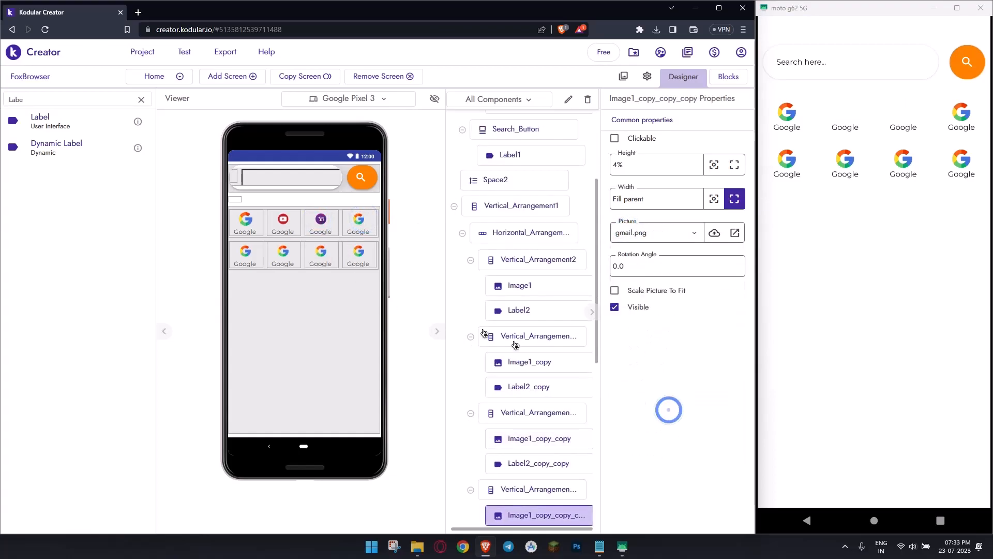
- In the second row, set the first shortcut's picture to playstore.png and the second's to amzn.png
{"action": "left_click", "coordinate": [245, 254]}
{"action": "left_click", "coordinate": [671, 231]}
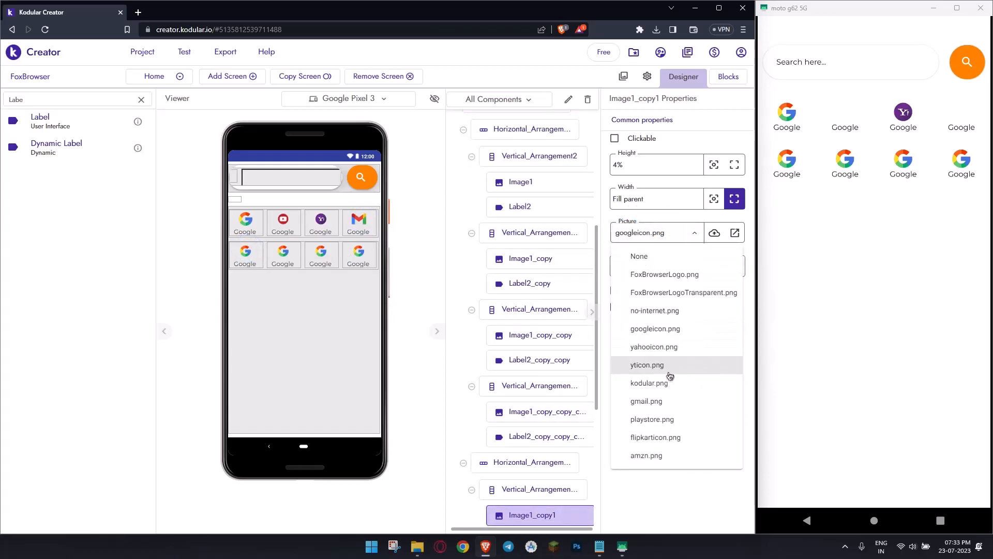
{"action": "left_click", "coordinate": [662, 428]}
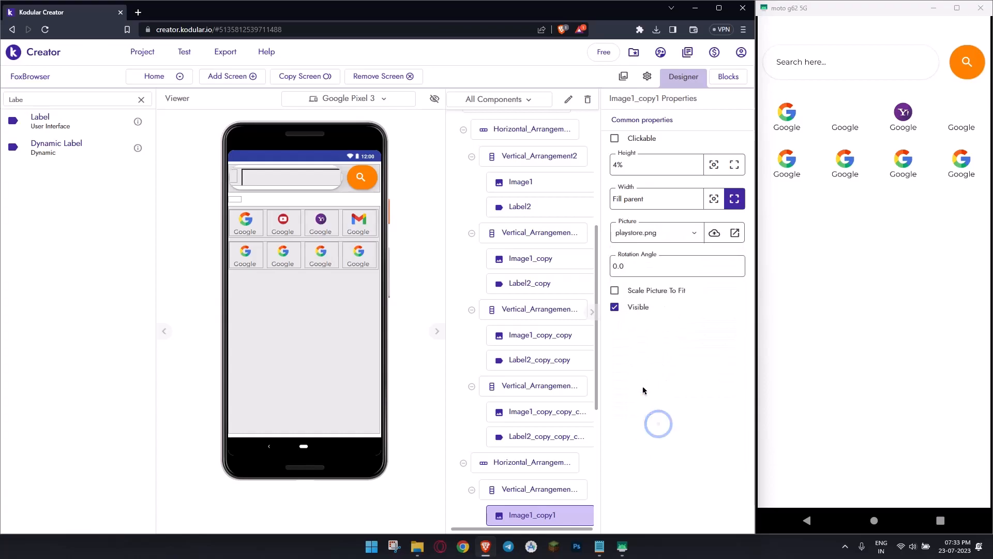
{"action": "left_click", "coordinate": [288, 248]}
{"action": "left_click", "coordinate": [664, 236]}
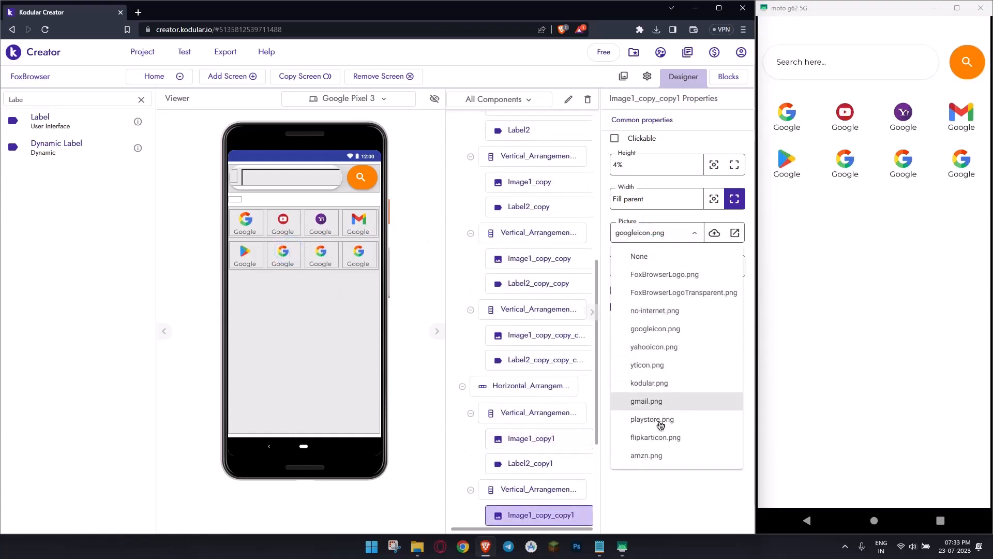
{"action": "left_click", "coordinate": [653, 455]}
- In the second row, set the third shortcut's picture to flipkarticon.png and the fourth's to kodular.png
{"action": "left_click", "coordinate": [325, 260]}
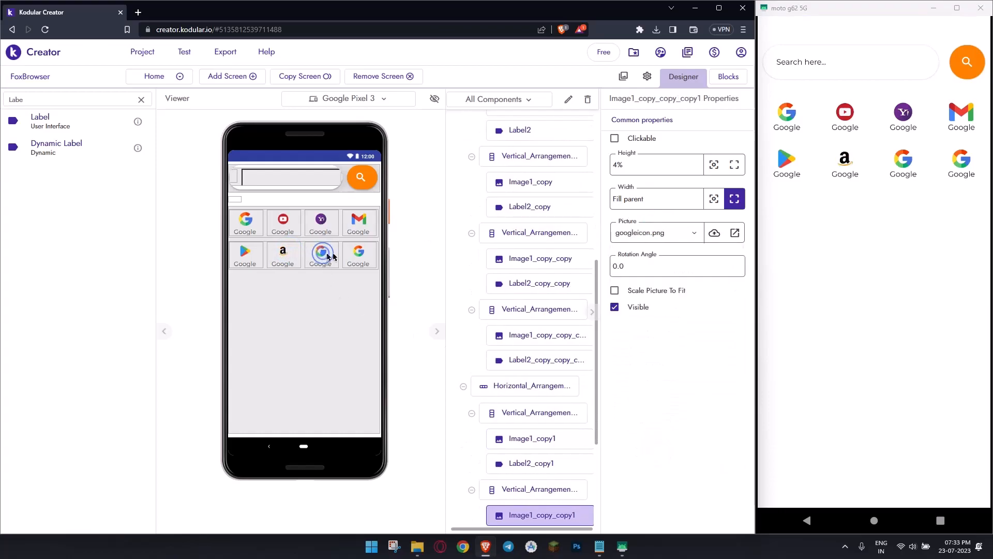
{"action": "left_click", "coordinate": [656, 233]}
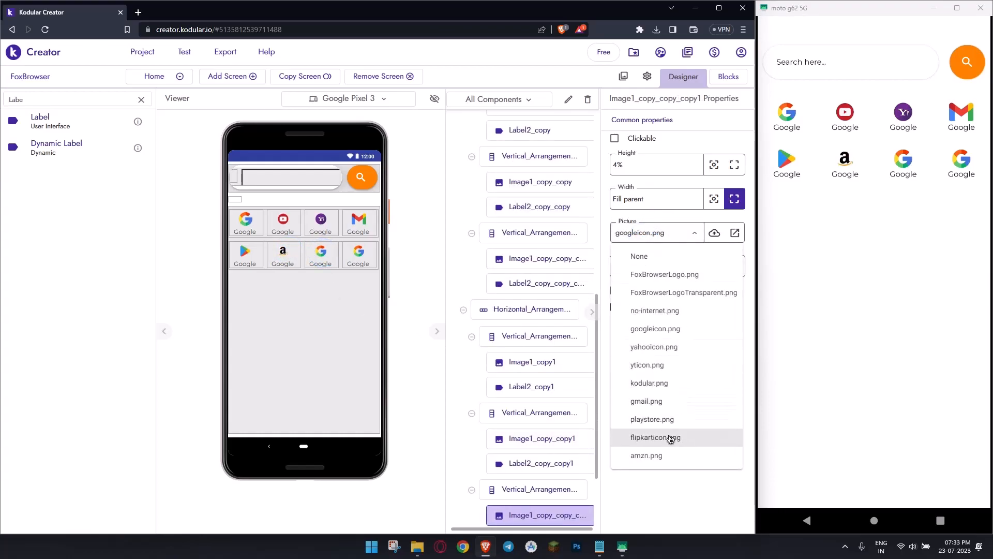
{"action": "left_click", "coordinate": [668, 437]}
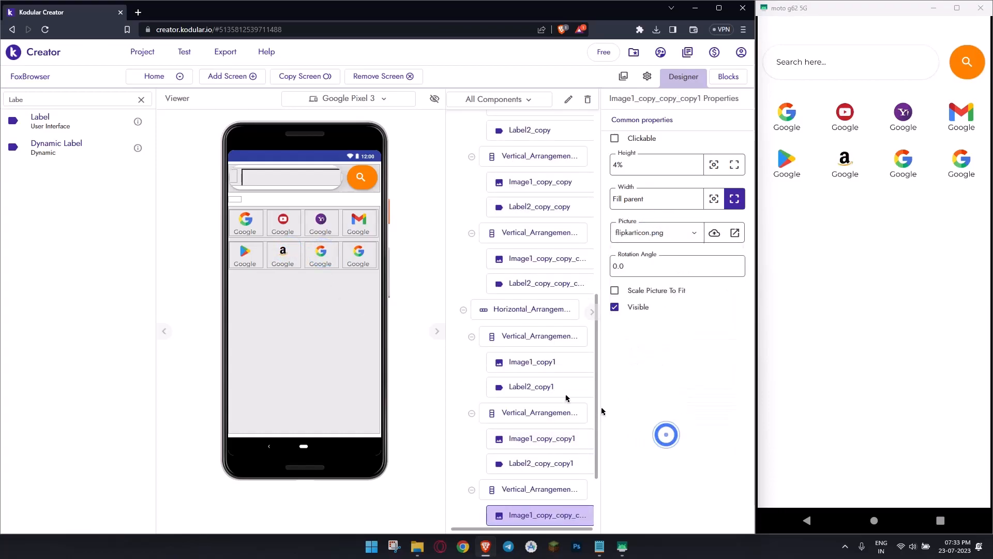
{"action": "left_click", "coordinate": [360, 257]}
{"action": "left_click", "coordinate": [676, 232]}
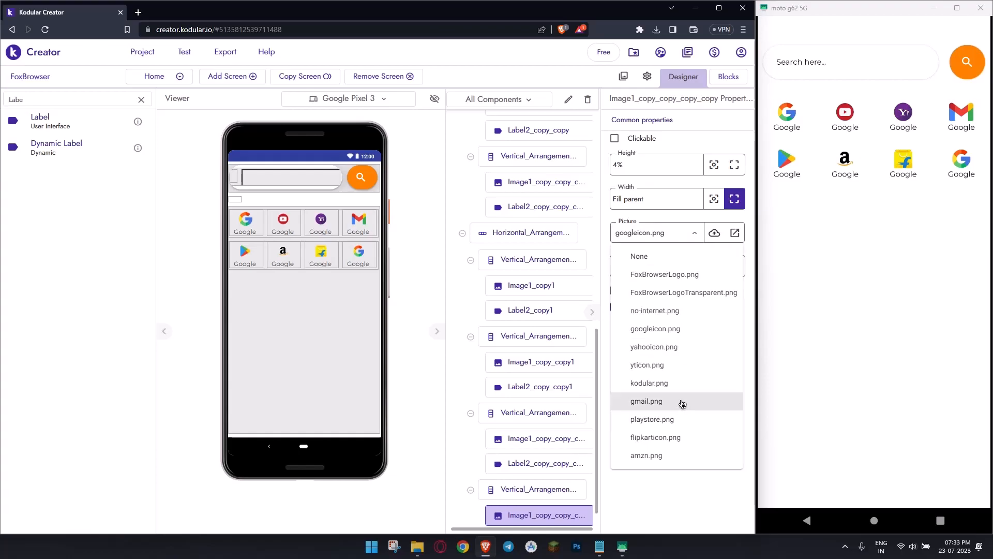
{"action": "left_click", "coordinate": [684, 383]}
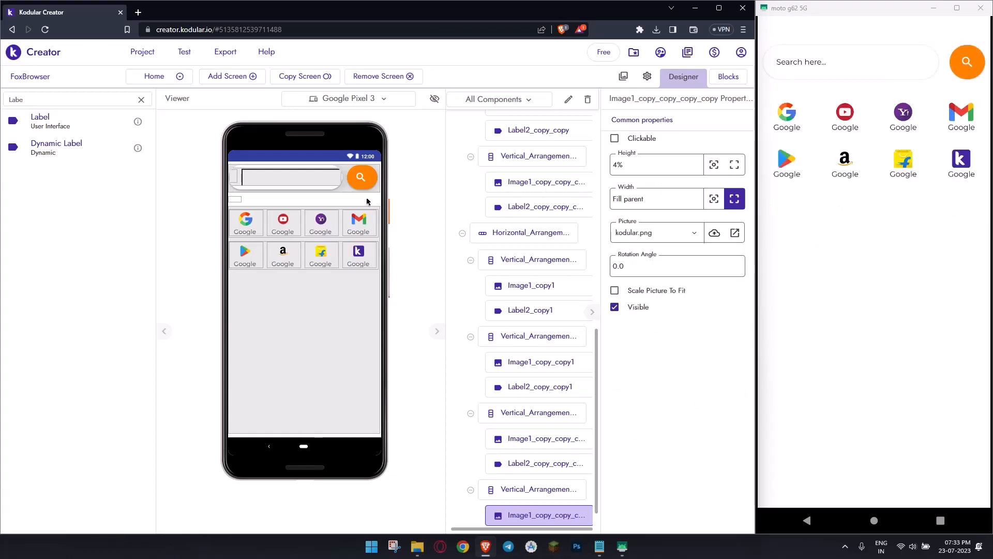
- Set the label text of the second shortcut in the first row to YouTube
{"action": "left_click", "coordinate": [284, 233]}
{"action": "double_click", "coordinate": [656, 365]}
{"action": "type", "text": "YouTube"}
{"action": "key", "text": "Return"}
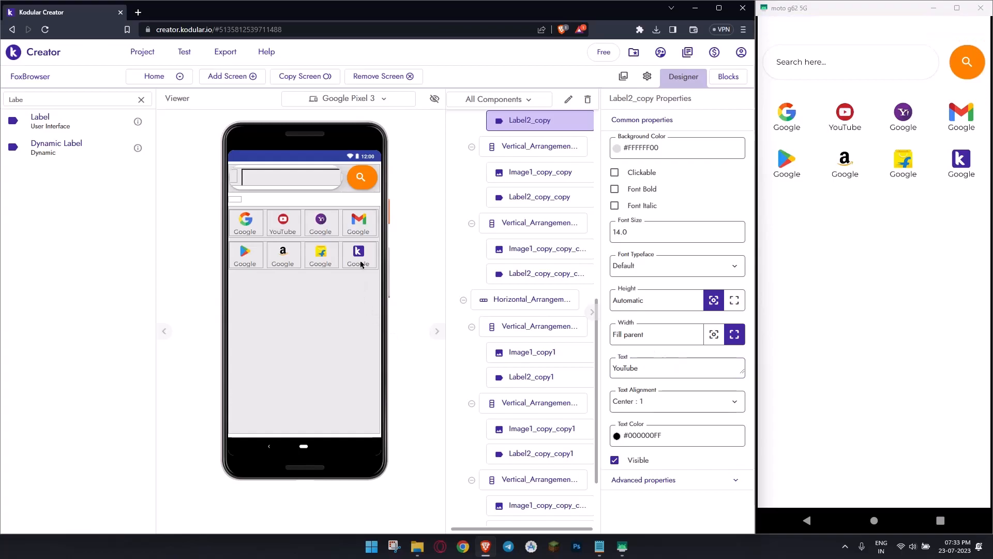
- In the first row, set the third shortcut's label text to Yahoo and the fourth's to Gmail
{"action": "left_click", "coordinate": [318, 232]}
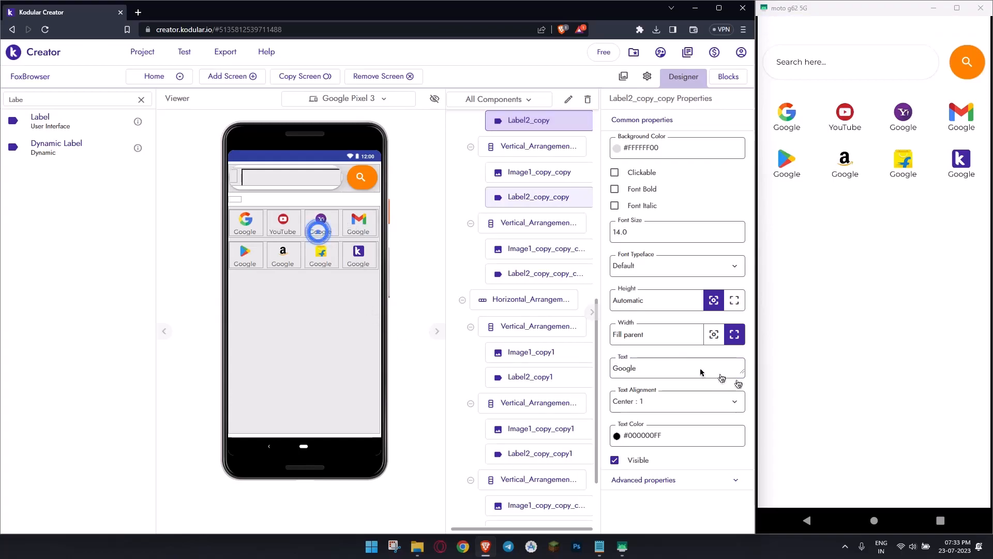
{"action": "left_click", "coordinate": [697, 366]}
{"action": "type", "text": "Yahoo"}
{"action": "key", "text": "Return"}
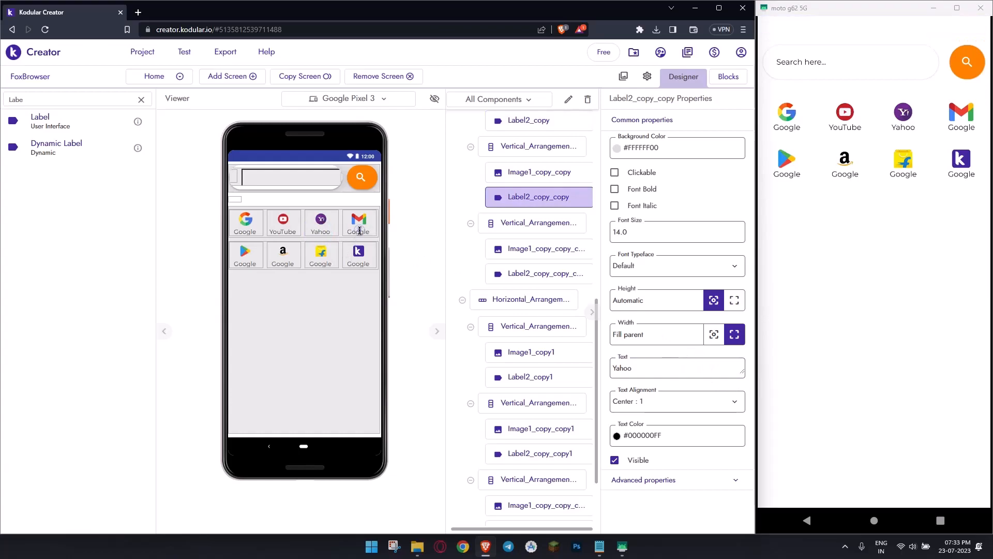
{"action": "left_click", "coordinate": [360, 231]}
{"action": "left_click", "coordinate": [654, 366]}
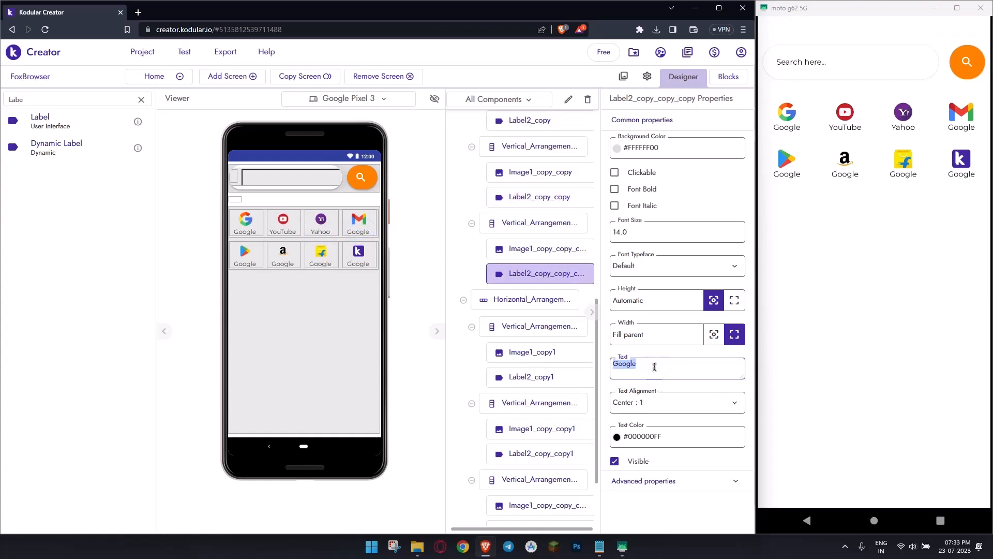
{"action": "type", "text": "Gmail"}
{"action": "key", "text": "Return"}
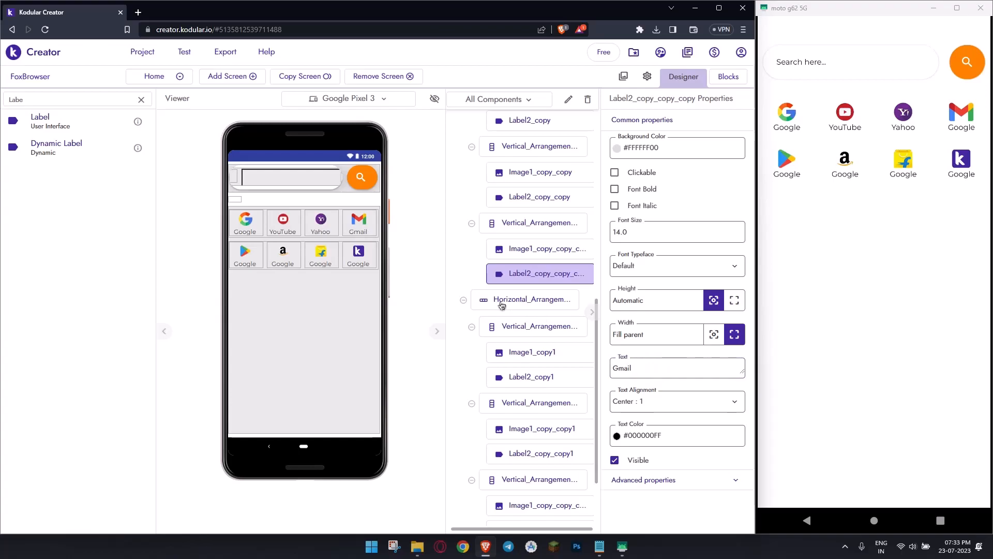
- In the second row, set the first shortcut's label text to PlayStore and the second's to Amazon
{"action": "left_click", "coordinate": [255, 261]}
{"action": "left_click", "coordinate": [654, 365]}
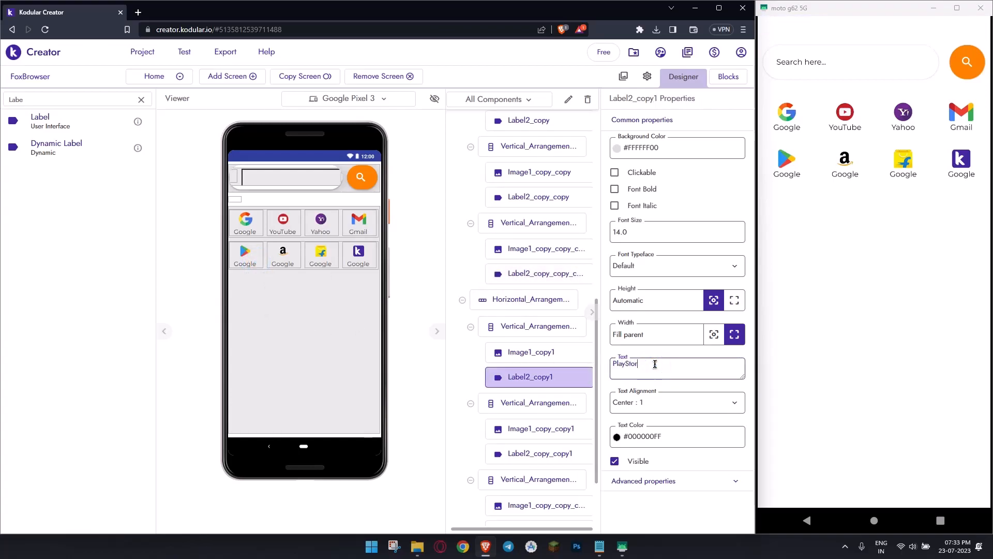
{"action": "key", "text": "Return"}
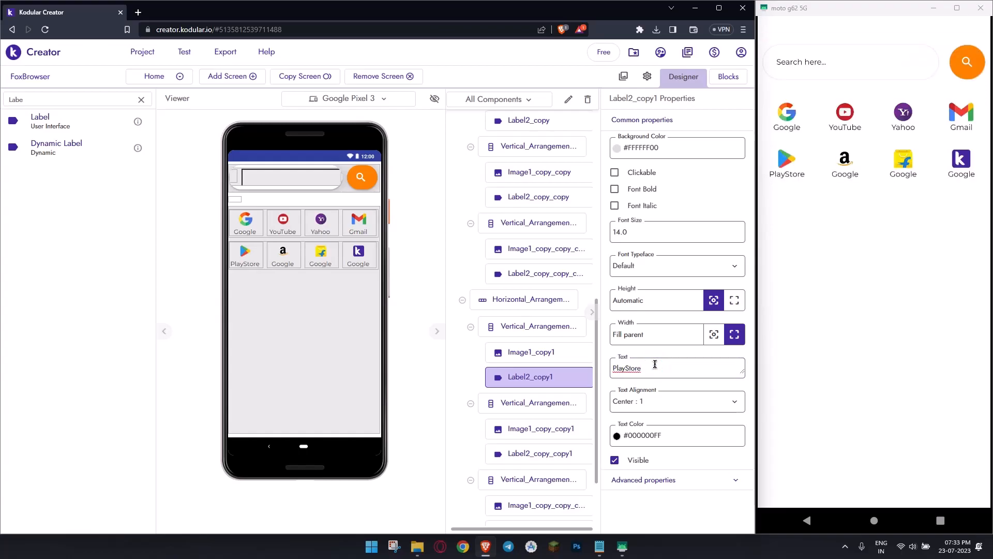
{"action": "left_click", "coordinate": [288, 262]}
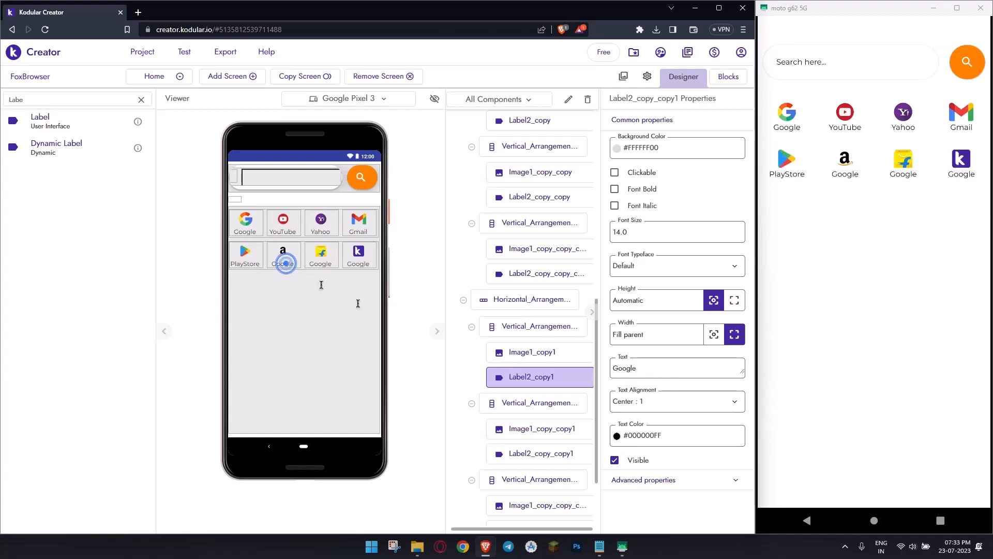
{"action": "left_click", "coordinate": [672, 371]}
{"action": "type", "text": "Amazon"}
{"action": "key", "text": "Return"}
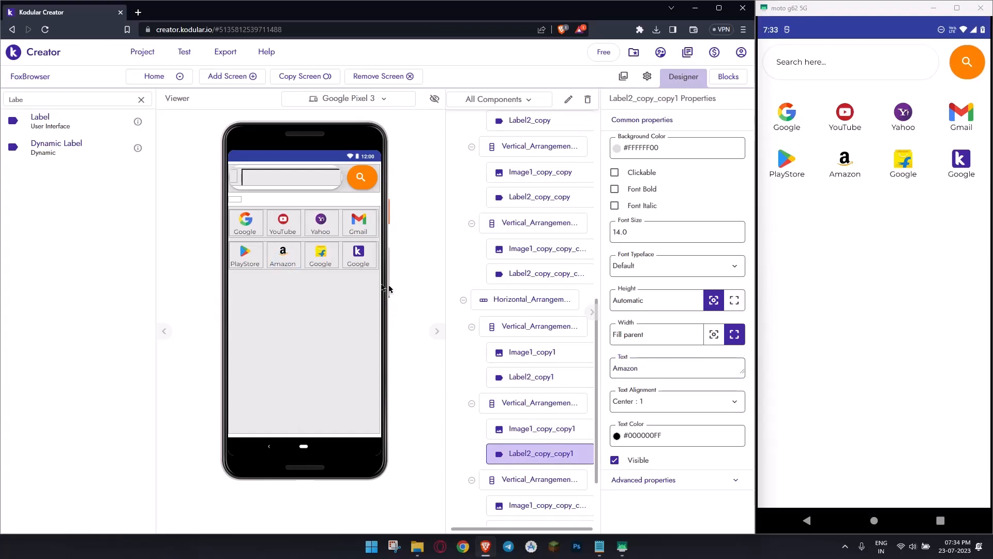
- In the second row, set the third shortcut's label text to Flipkart and the fourth's to Kodular
{"action": "left_click", "coordinate": [322, 261]}
{"action": "left_click", "coordinate": [653, 365]}
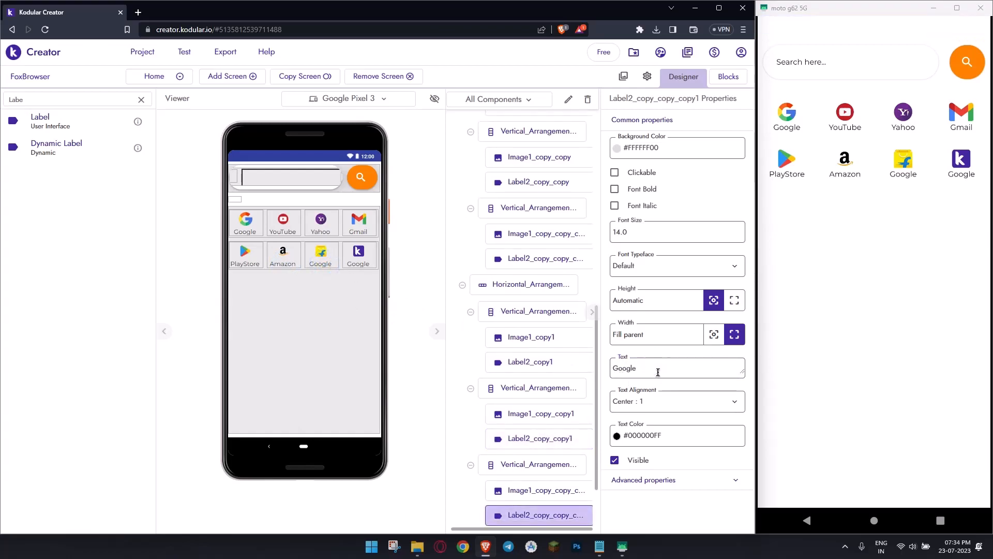
{"action": "type", "text": "Flipkart"}
{"action": "key", "text": "Return"}
{"action": "left_click", "coordinate": [358, 259]}
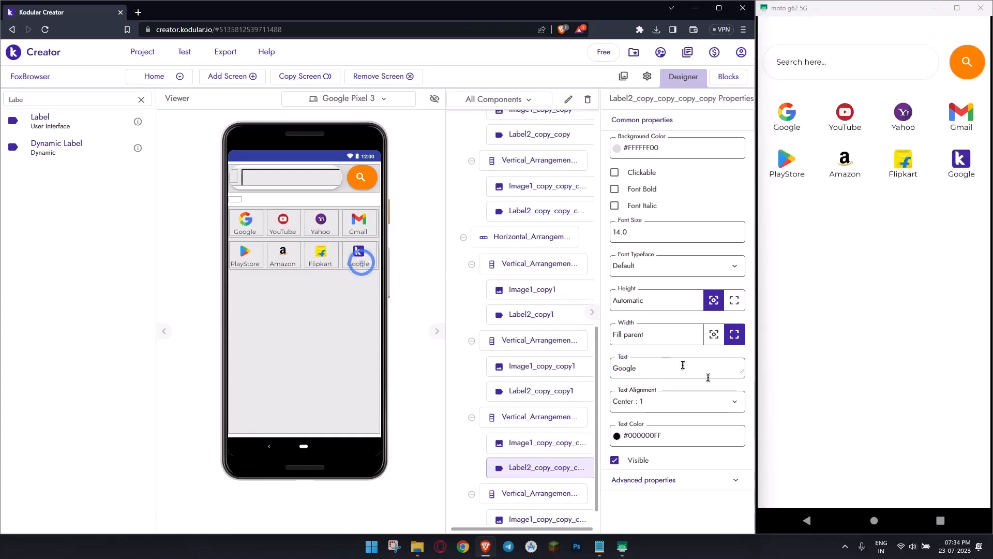
{"action": "left_click", "coordinate": [690, 365]}
{"action": "type", "text": "Kodular"}
{"action": "key", "text": "Return"}
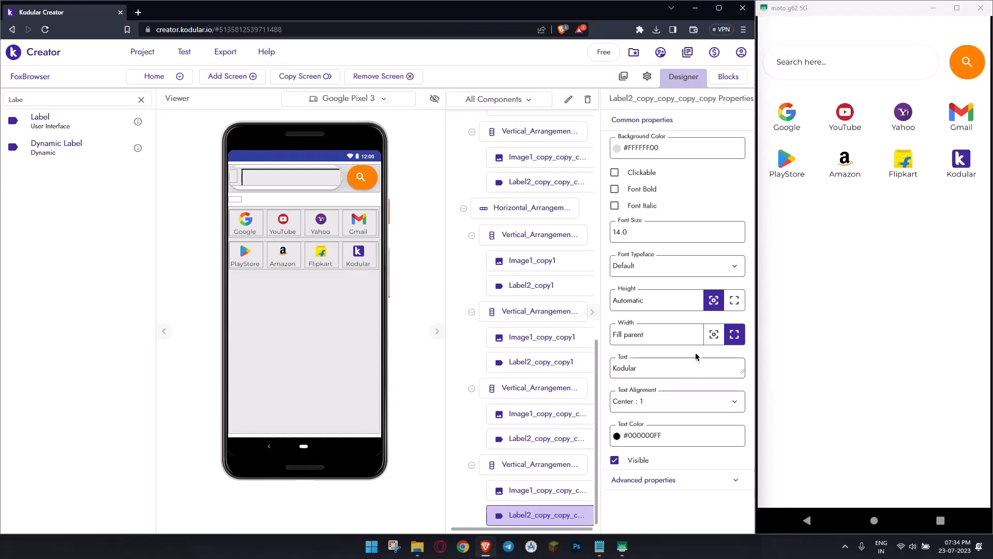
- Collapse the shortcut rows, Vertical_Arrangement1 and Header in the component tree, and rename Vertical_Arrangement1 to HomeArrangement
{"action": "left_click", "coordinate": [338, 347]}
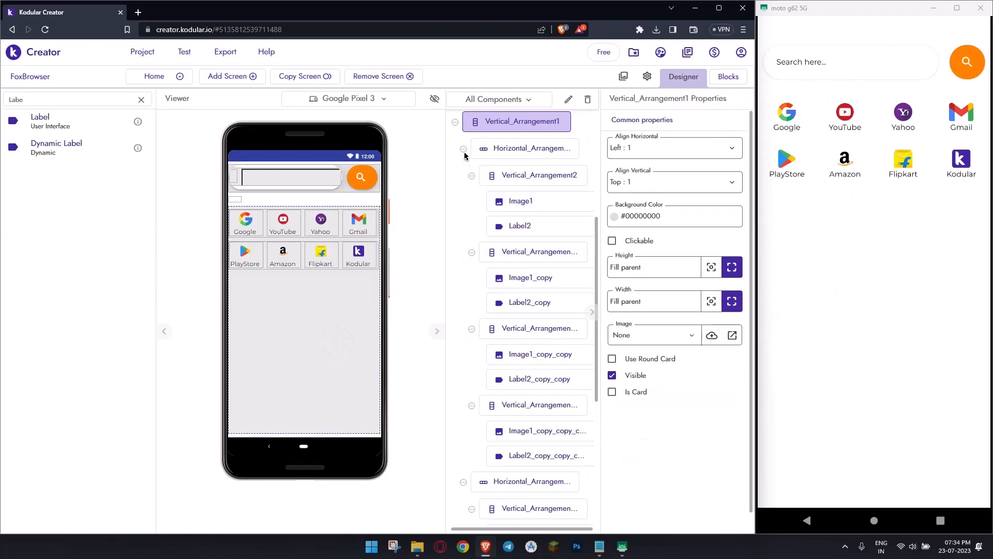
{"action": "left_click", "coordinate": [463, 150]}
{"action": "left_click", "coordinate": [462, 208]}
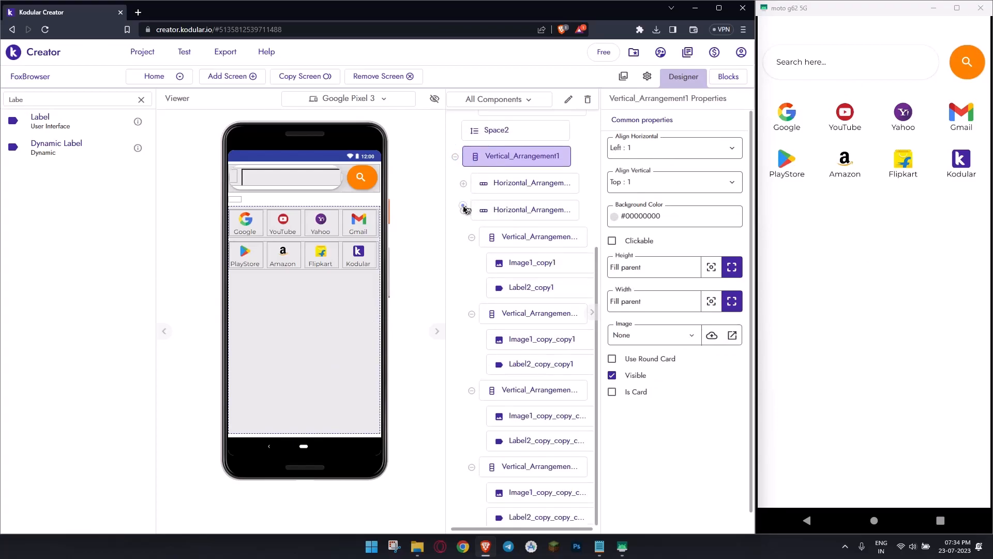
{"action": "left_click", "coordinate": [455, 359]}
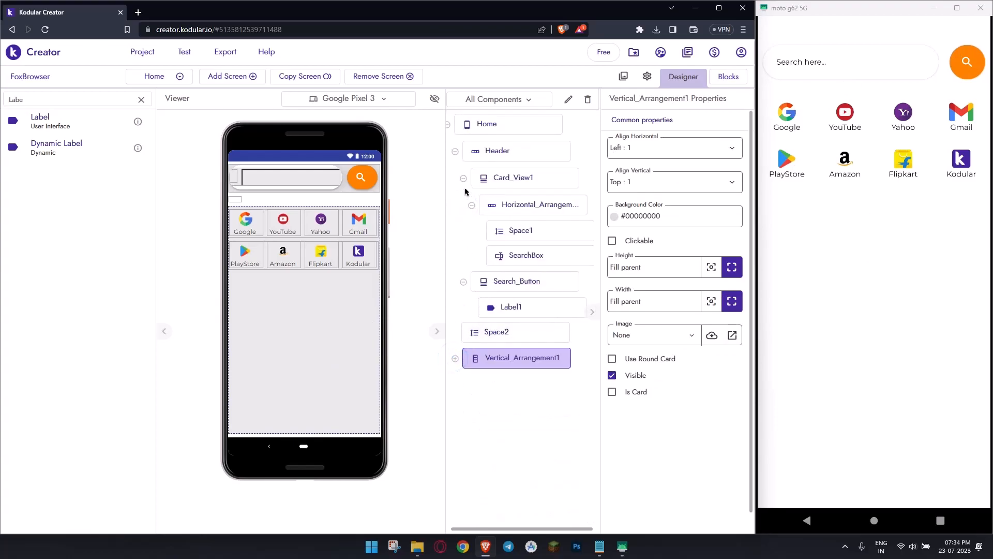
{"action": "left_click", "coordinate": [454, 151]}
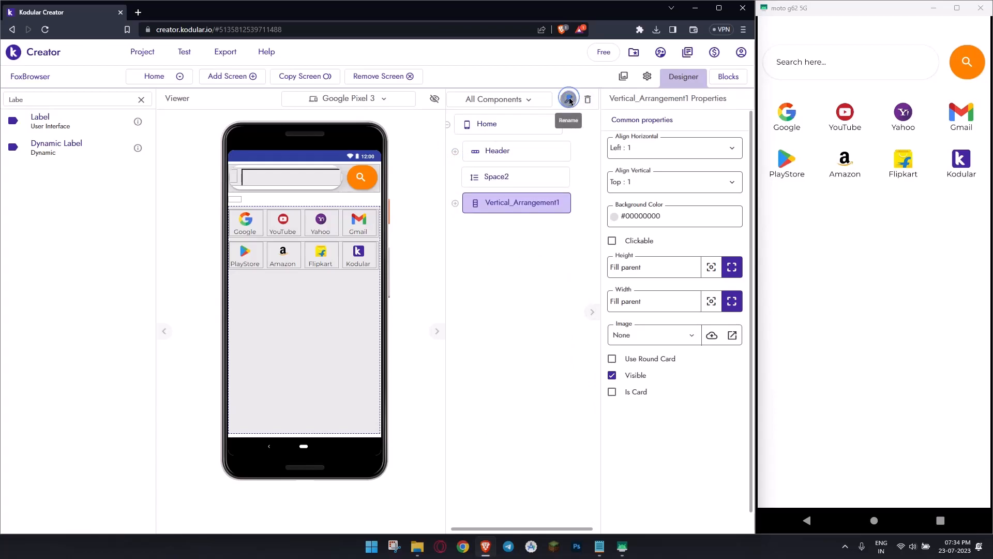
{"action": "left_click", "coordinate": [568, 99]}
{"action": "double_click", "coordinate": [319, 335]}
{"action": "type", "text": "HomeArrangement"}
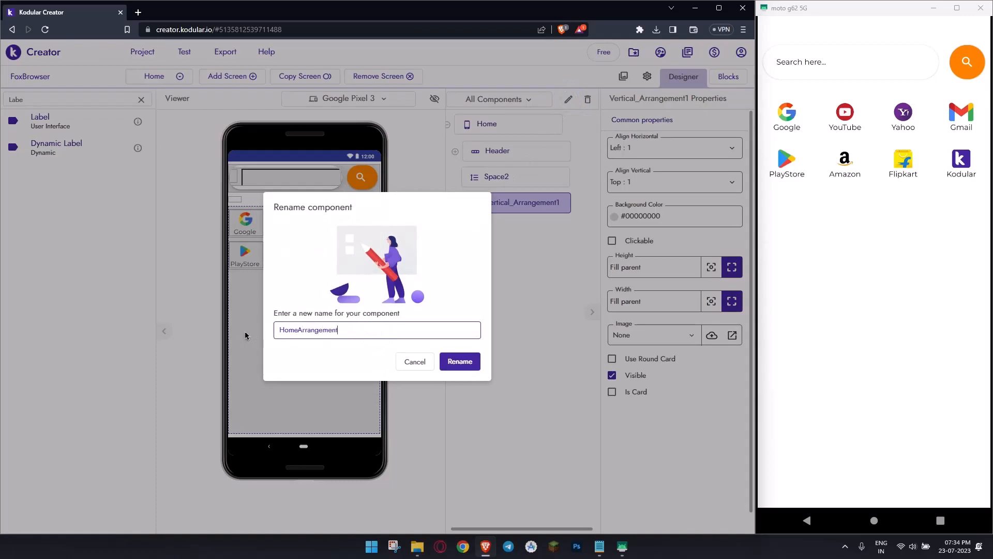
{"action": "key", "text": "Return"}
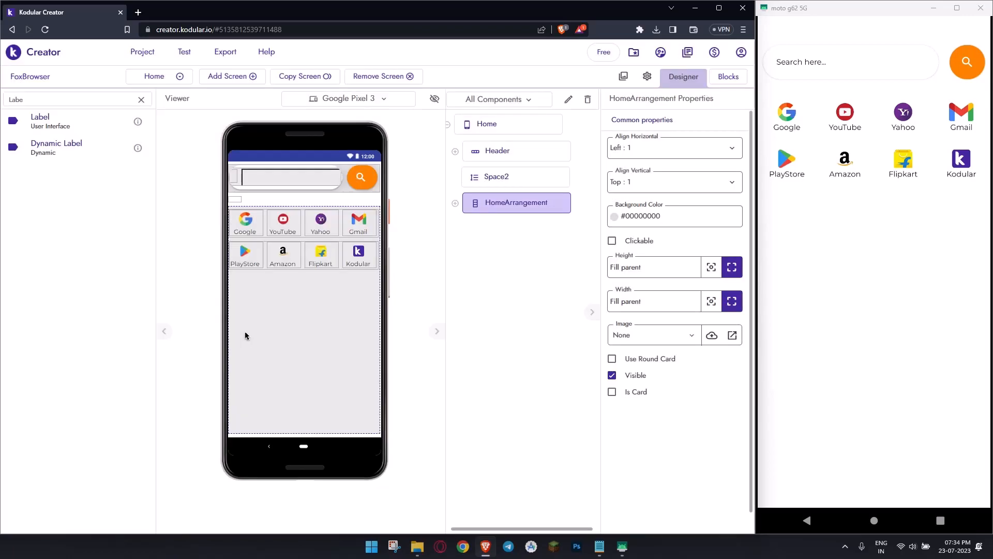
- Rename the vertical arrangement holding the Google shortcut to GoogleBtn
{"action": "left_click", "coordinate": [260, 227]}
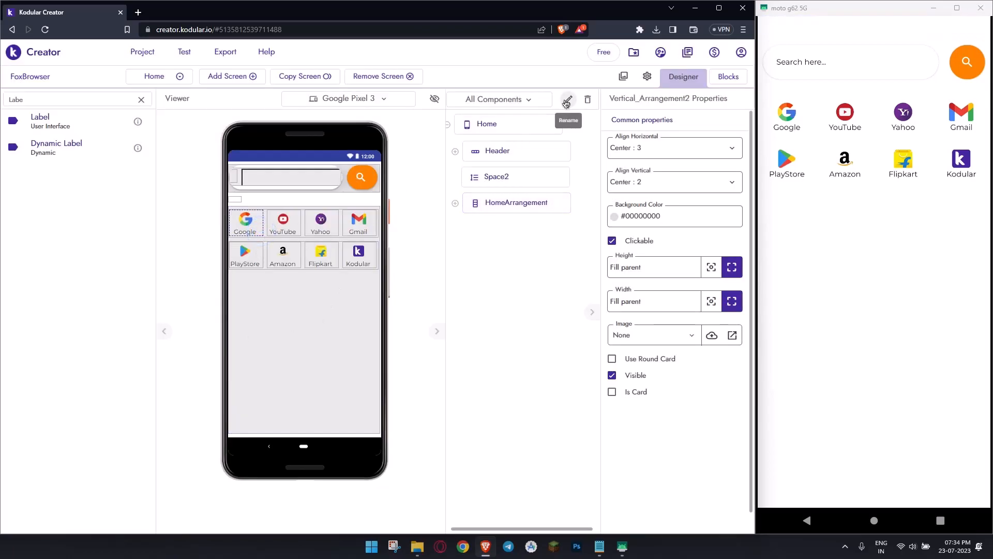
{"action": "left_click", "coordinate": [567, 99]}
{"action": "key", "text": "ctrl+a"}
{"action": "type", "text": "Go"}
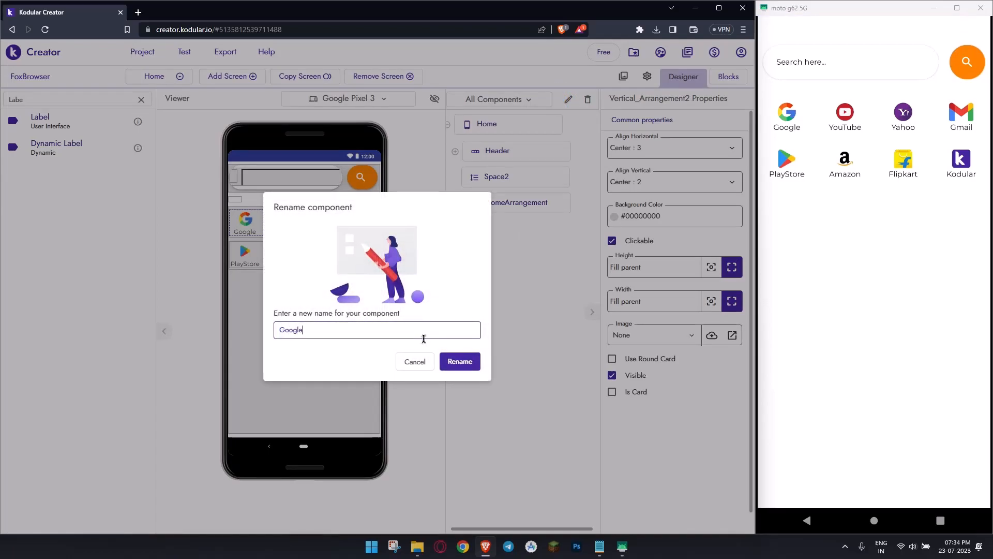
{"action": "key", "text": "Return"}
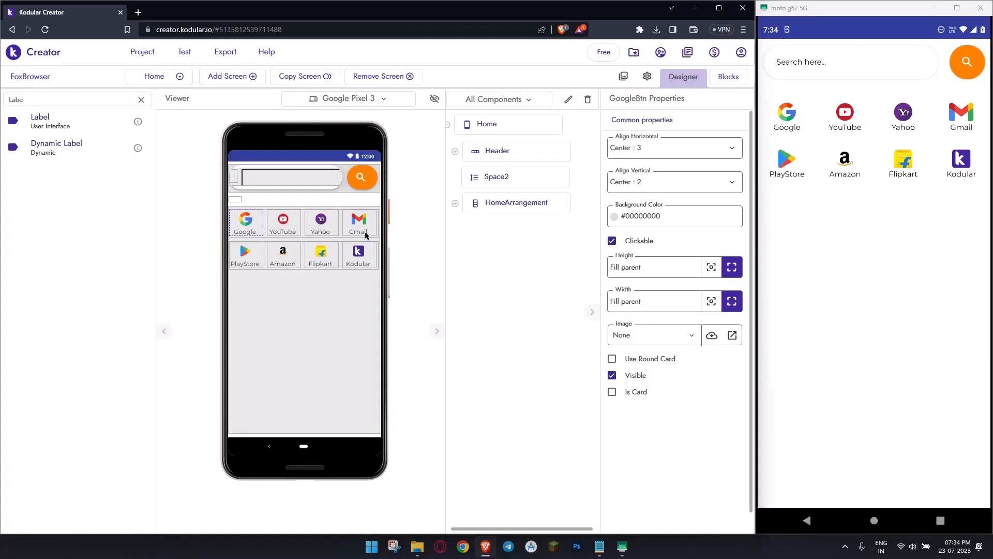
- Rename the vertical arrangement holding the YouTube shortcut to YtButton
{"action": "left_click", "coordinate": [300, 230]}
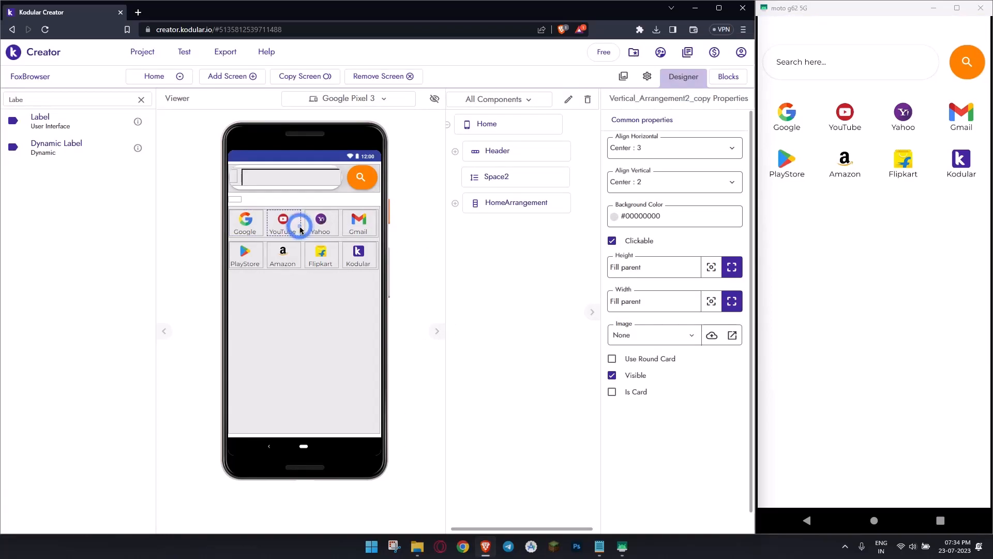
{"action": "left_click", "coordinate": [567, 99]}
{"action": "type", "text": "YtButton"}
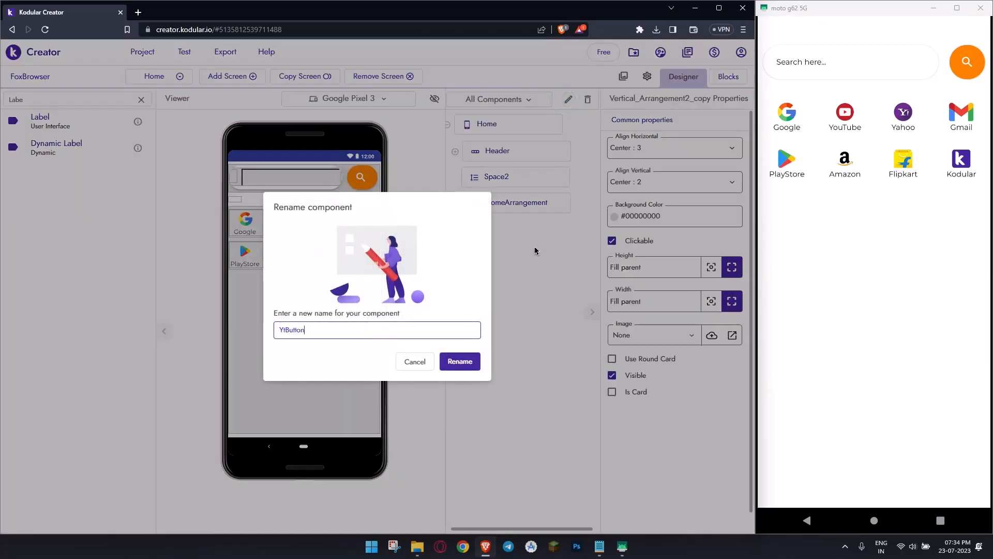
{"action": "key", "text": "Return"}
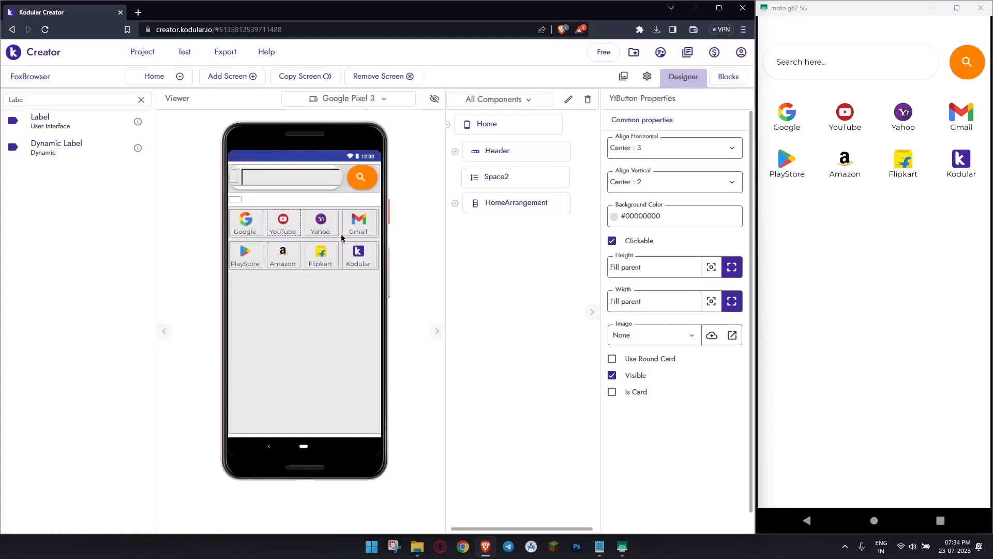
- Rename the vertical arrangement holding the Yahoo shortcut to Yahoo_Btn
{"action": "left_click", "coordinate": [338, 235]}
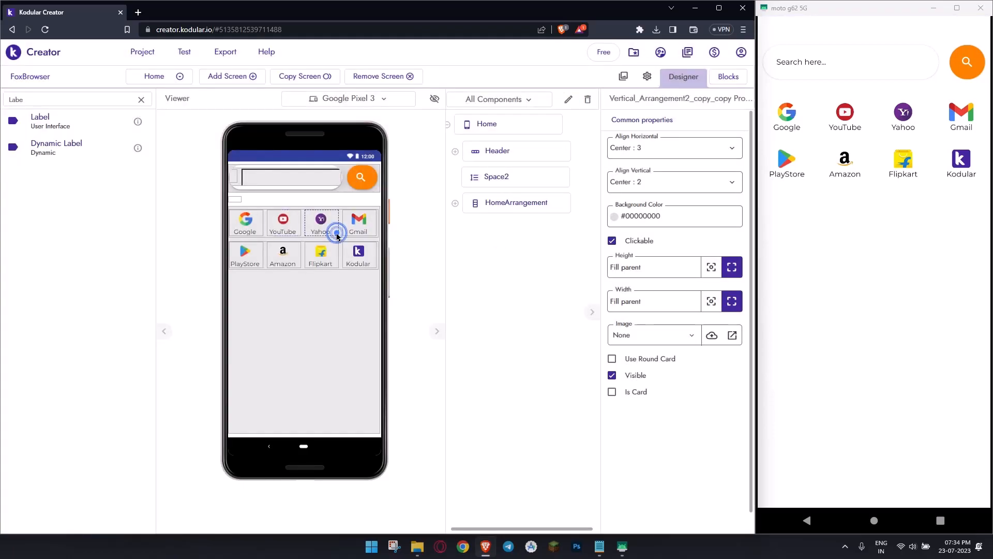
{"action": "left_click", "coordinate": [567, 99]}
{"action": "type", "text": "Yaho"}
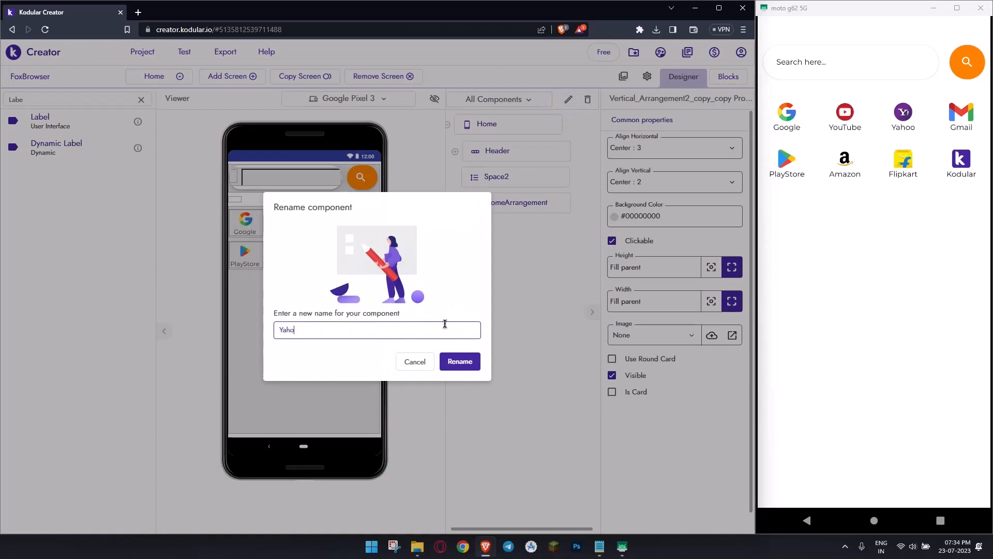
{"action": "type", "text": "o_Btn"}
{"action": "key", "text": "Return"}
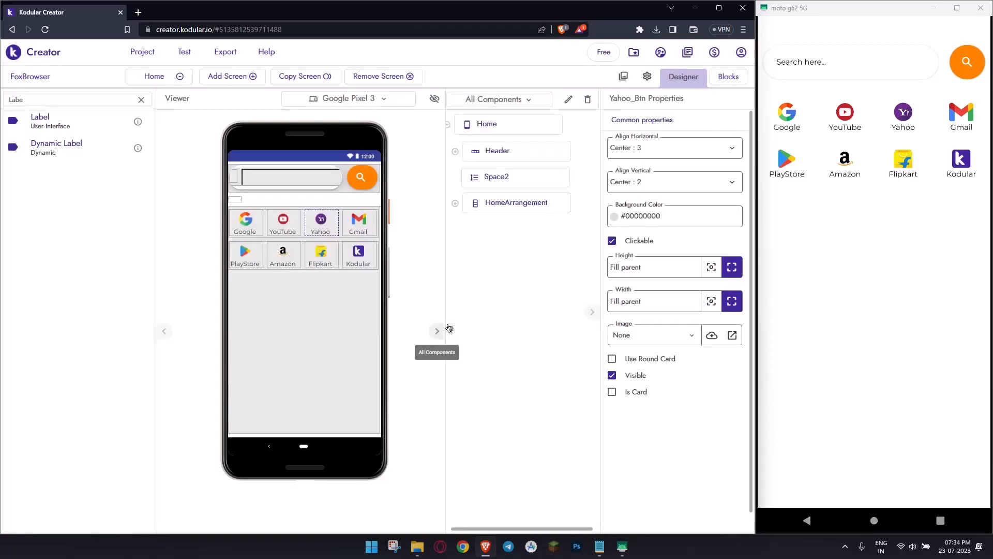
- Rename the vertical arrangement holding the Gmail shortcut to Gmailbtn
{"action": "left_click", "coordinate": [375, 236]}
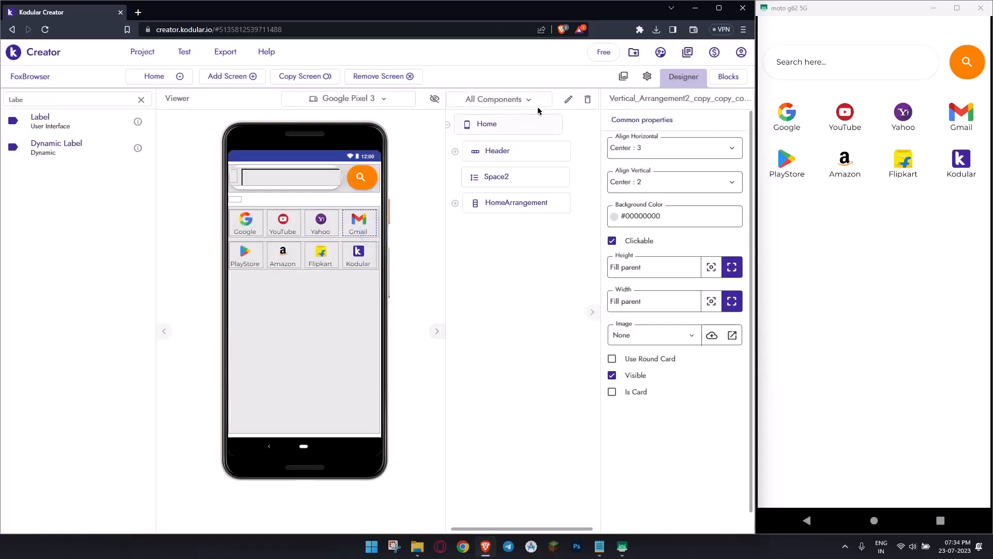
{"action": "left_click", "coordinate": [568, 99]}
{"action": "double_click", "coordinate": [362, 336]}
{"action": "type", "text": "Gmailbtn"}
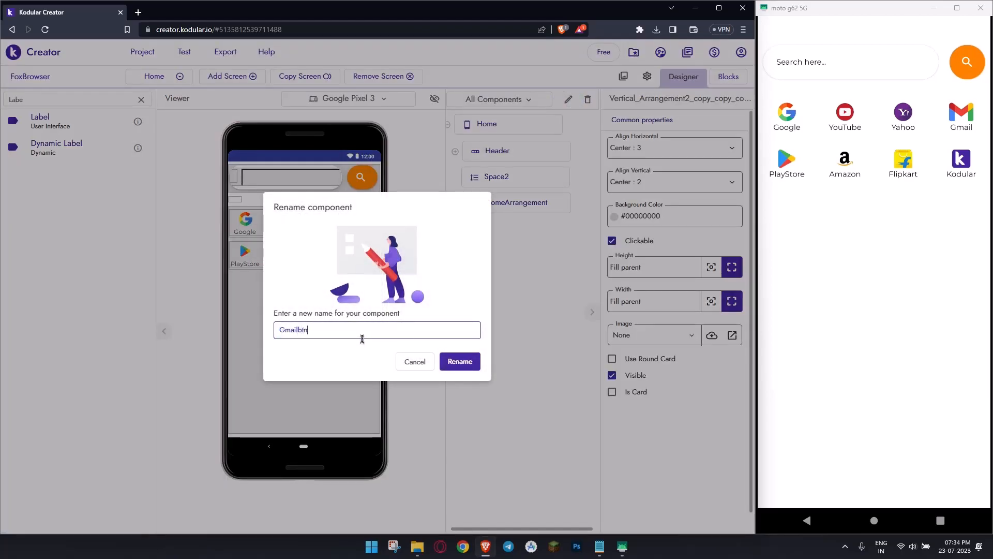
{"action": "key", "text": "Return"}
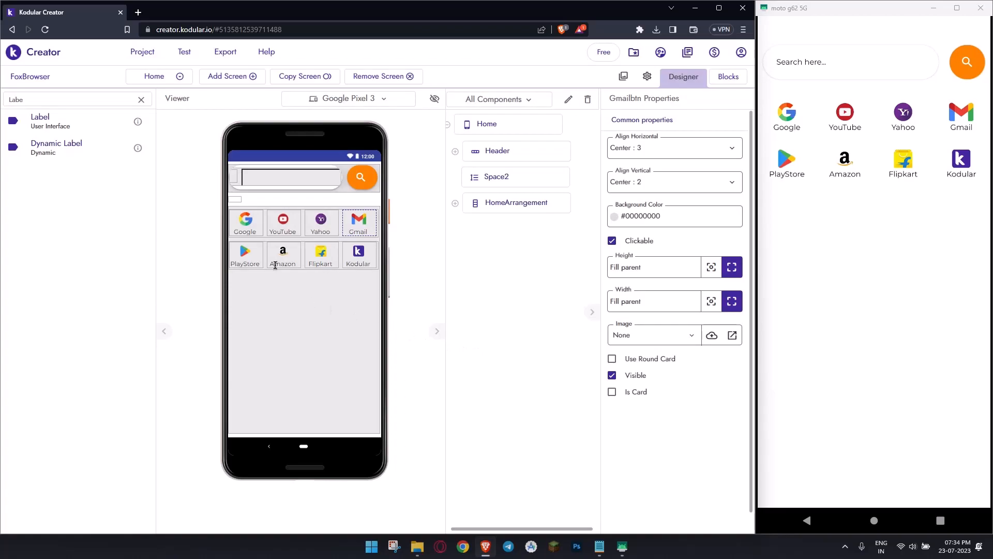
- Rename the vertical arrangement holding the PlayStore shortcut to PlayStoreBtn
{"action": "left_click", "coordinate": [262, 261]}
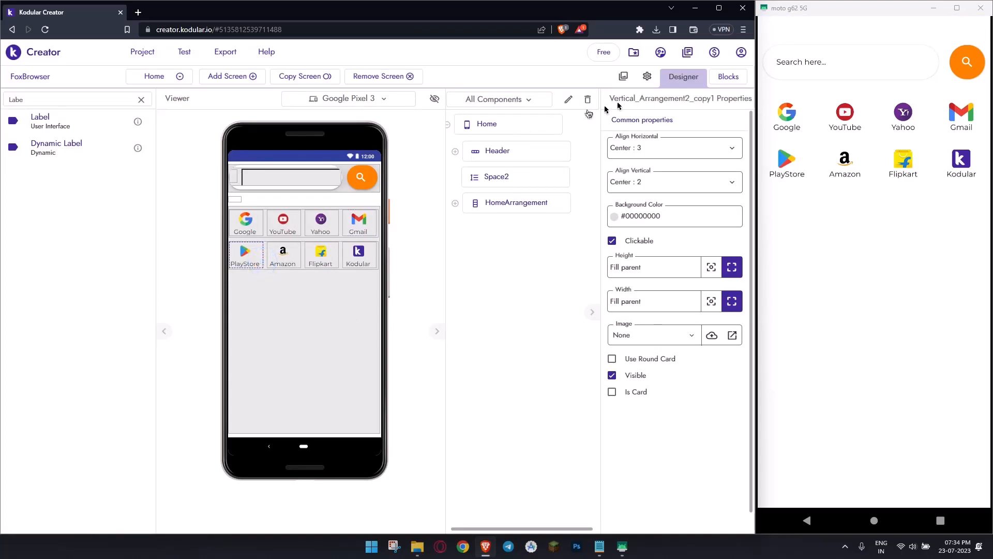
{"action": "left_click", "coordinate": [572, 97]}
{"action": "key", "text": "ctrl+a"}
{"action": "type", "text": "P"}
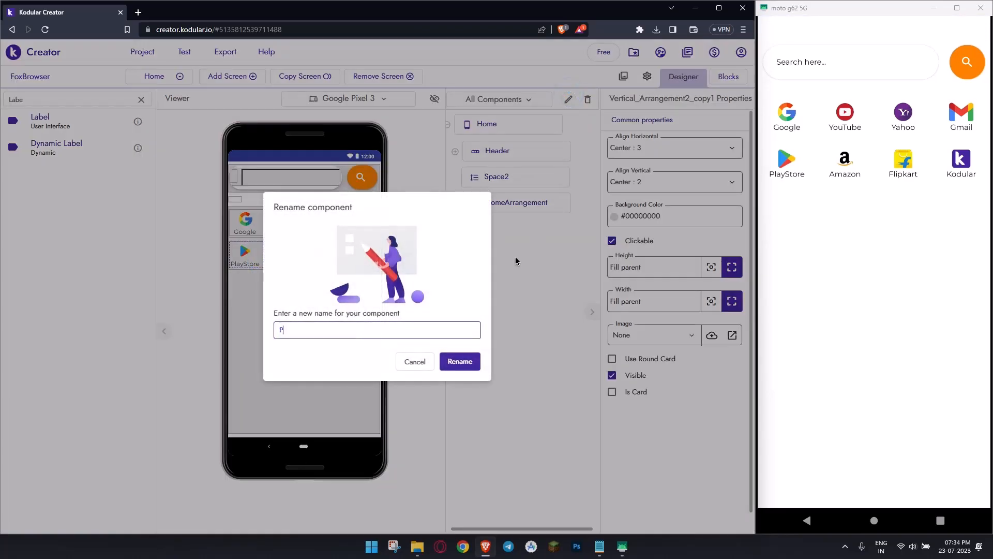
{"action": "type", "text": "layStoreBtn"}
{"action": "key", "text": "Return"}
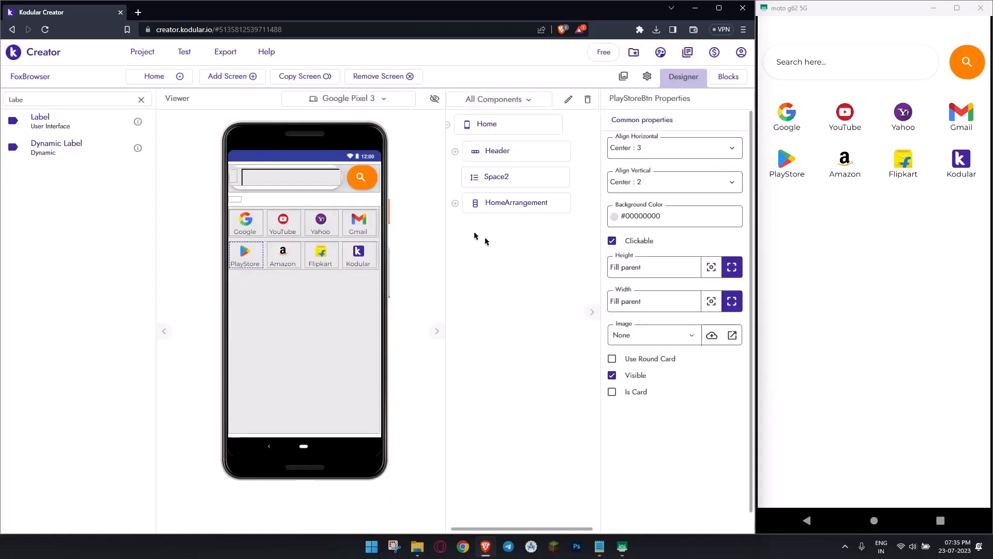
- Rename the vertical arrangement holding the Amazon shortcut to AmazonBtn
{"action": "left_click", "coordinate": [299, 262]}
{"action": "left_click", "coordinate": [295, 253]}
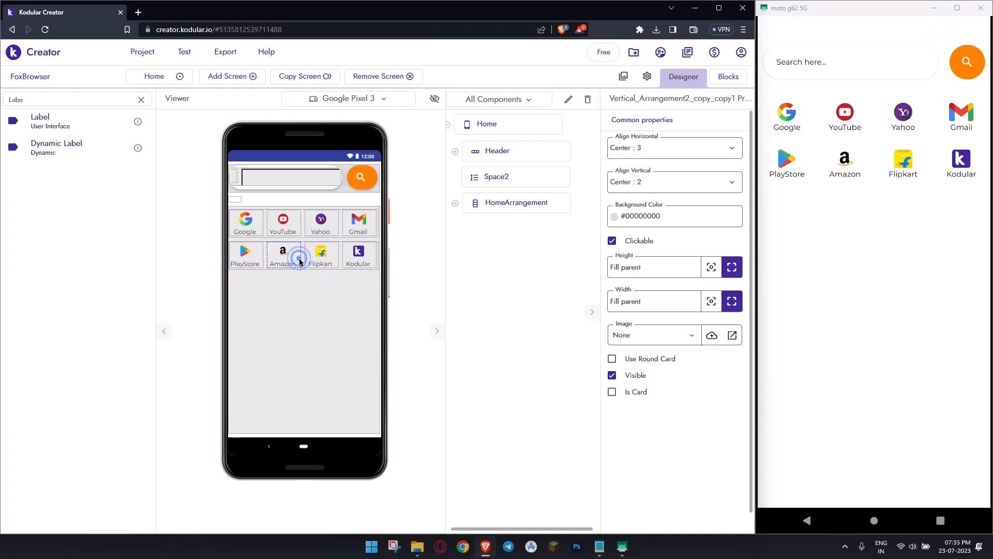
{"action": "left_click", "coordinate": [569, 100]}
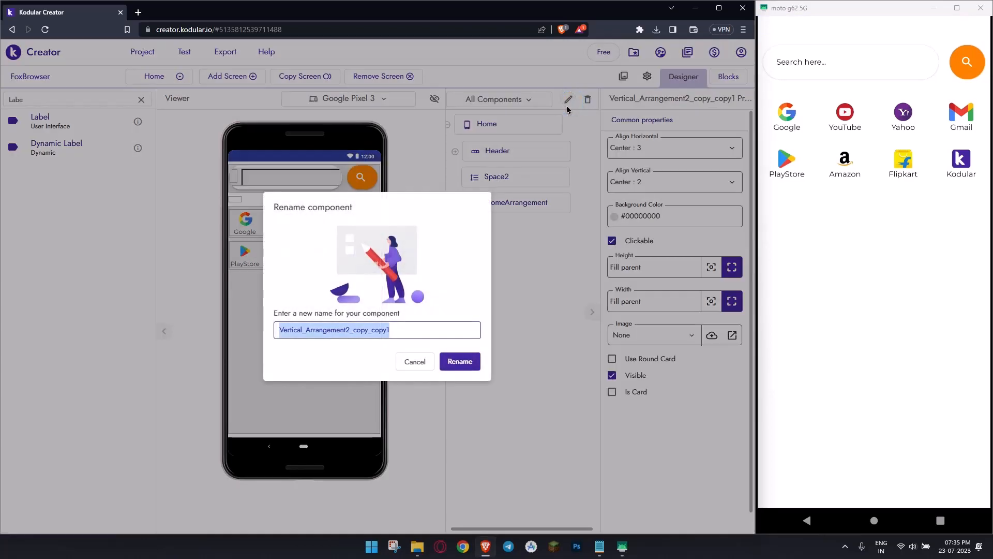
{"action": "type", "text": "AmazonBtn"}
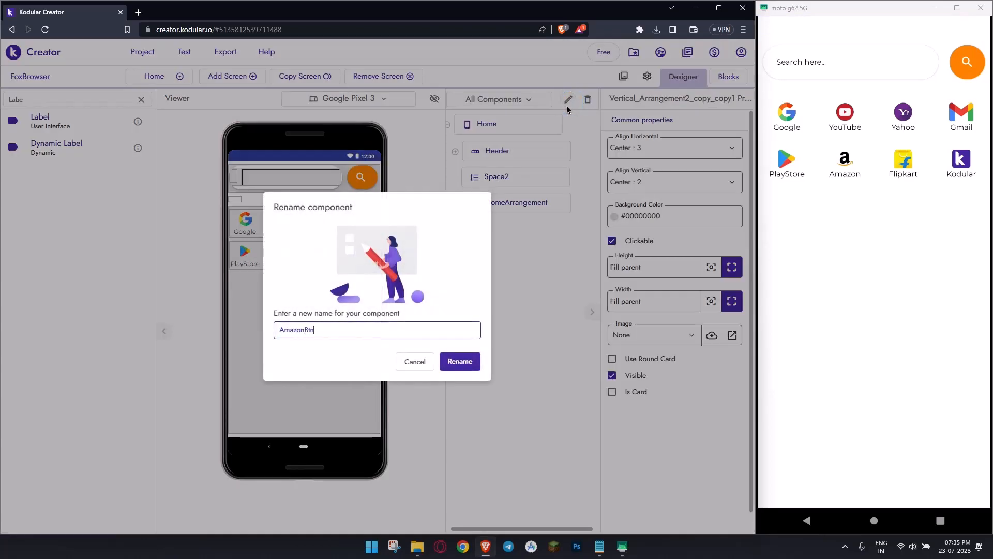
{"action": "key", "text": "Return"}
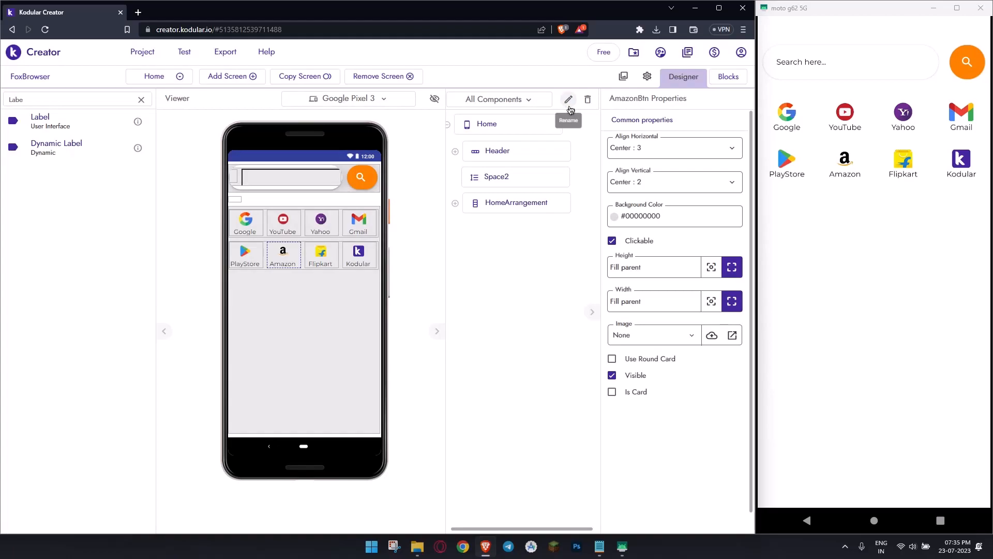
- Rename the vertical arrangement holding the Flipkart shortcut to FlipkartBtn
{"action": "left_click", "coordinate": [338, 259]}
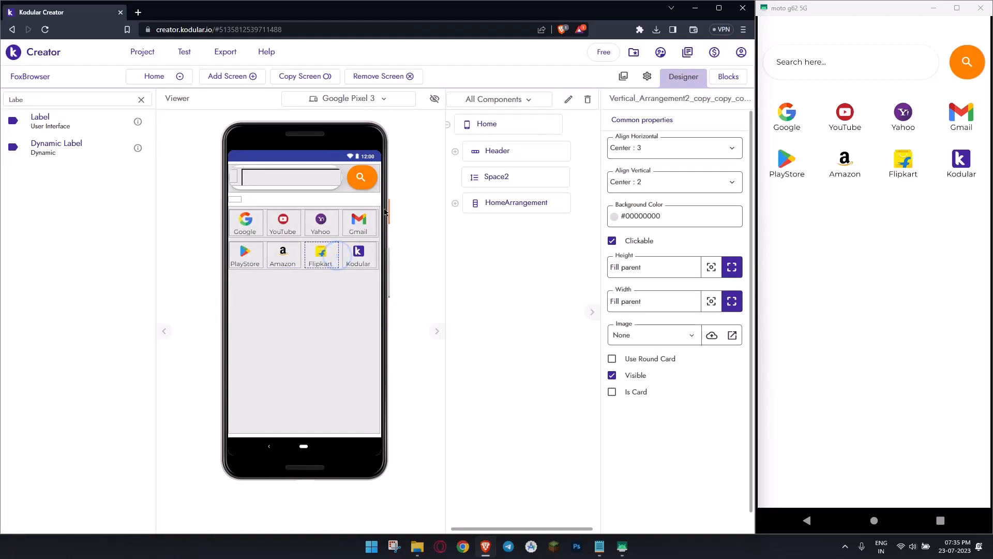
{"action": "left_click", "coordinate": [569, 100]}
{"action": "type", "text": "FlipkartBtn"}
{"action": "key", "text": "Return"}
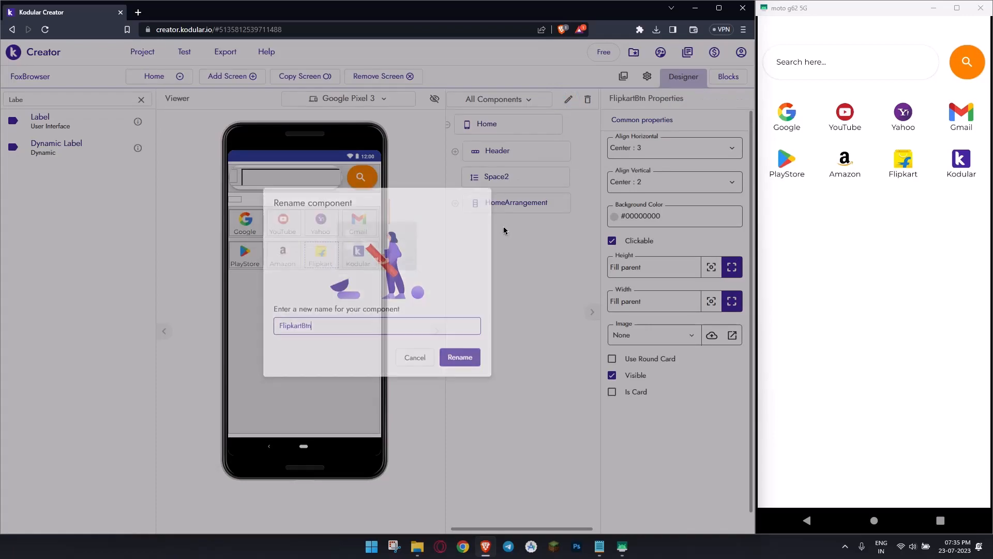
- Rename the vertical arrangement holding the Kodular shortcut to KodularBtn
{"action": "left_click", "coordinate": [376, 261]}
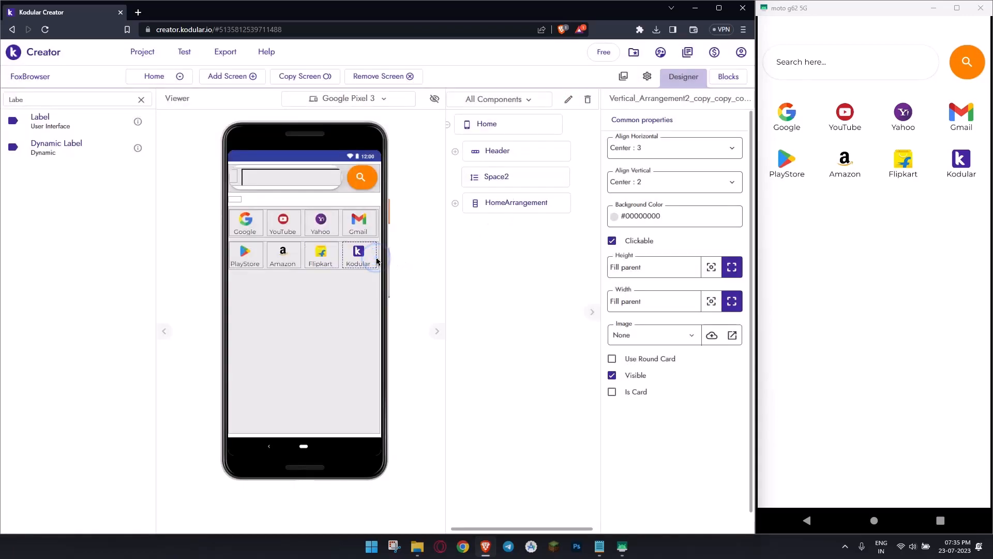
{"action": "left_click", "coordinate": [568, 99]}
{"action": "key", "text": "ctrl+a"}
{"action": "type", "text": "Kod"}
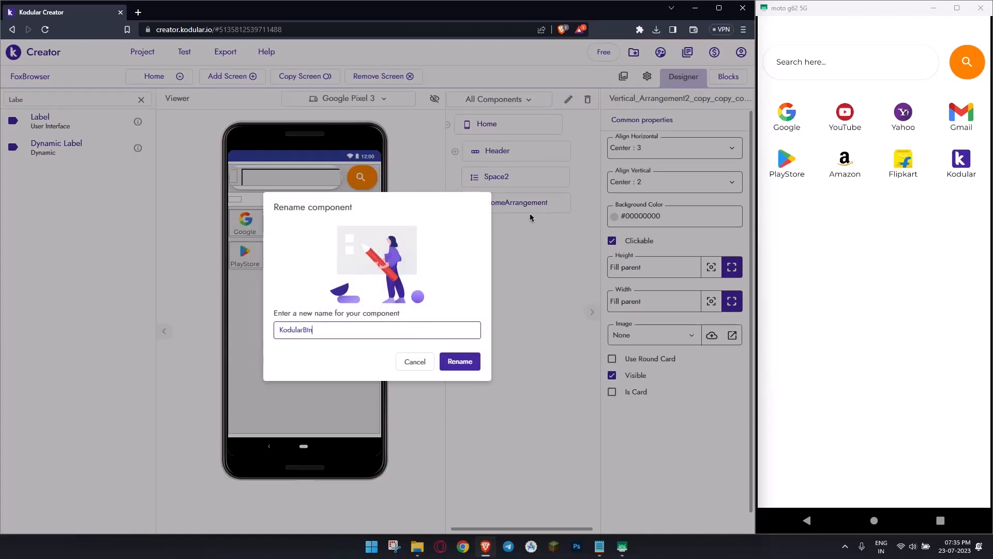
{"action": "key", "text": "Return"}
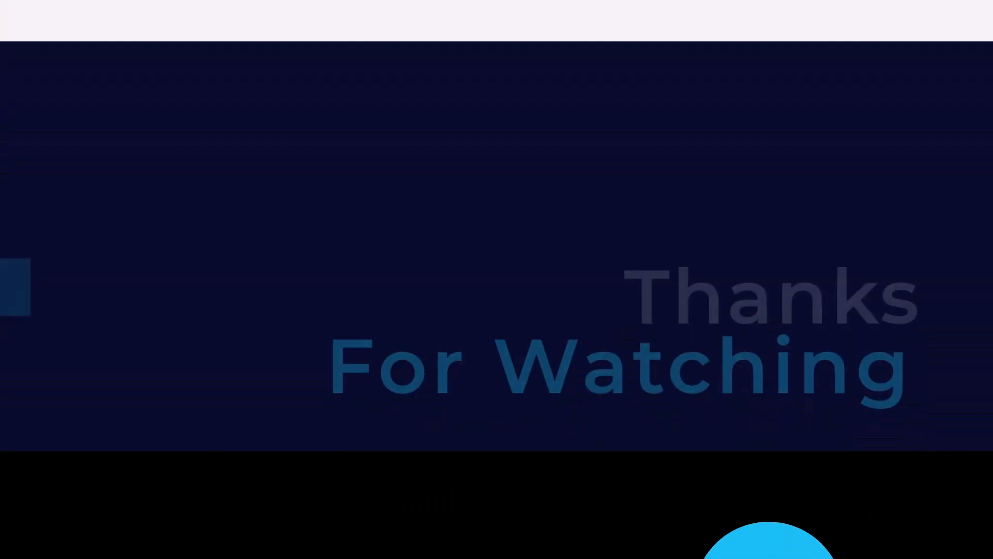